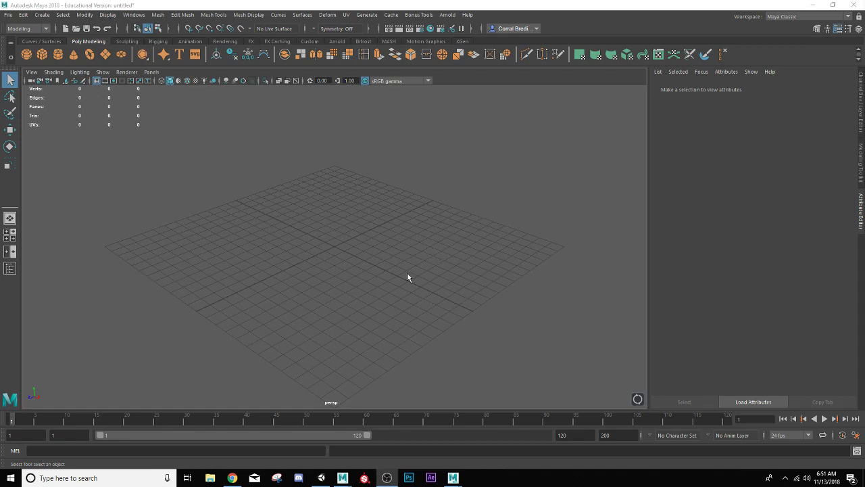
# Step: Define and accept a new Maya project called CatapultProject in the Desktop location
pyautogui.keyDown('alt'); pyautogui.moveTo(409, 305); pyautogui.dragTo(438, 296); pyautogui.keyUp('alt')
pyautogui.scroll(-5, 451, 249)
pyautogui.scroll(7, 446, 252)
pyautogui.keyDown('alt'); pyautogui.moveTo(443, 252); pyautogui.dragTo(392, 271); pyautogui.keyUp('alt')
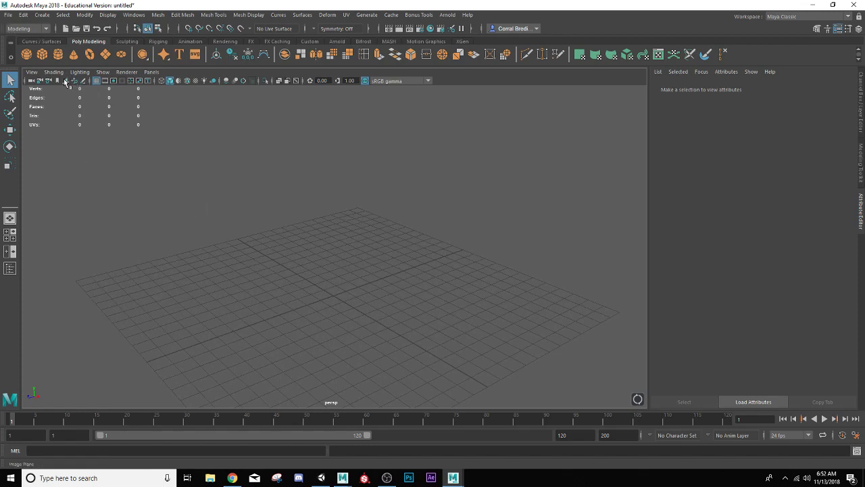
pyautogui.click(9, 14)
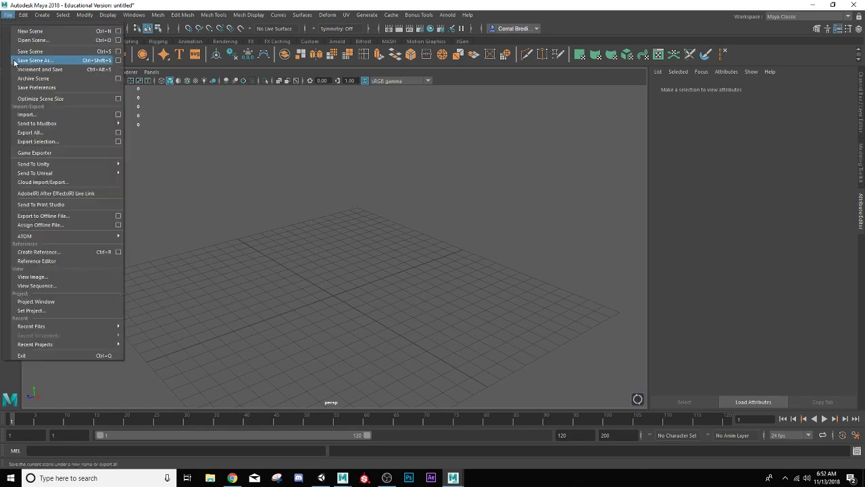
pyautogui.click(50, 301)
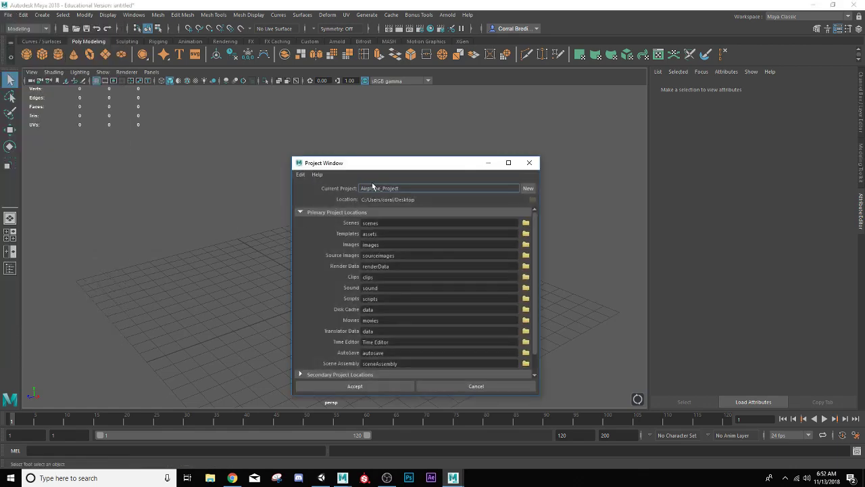
pyautogui.click(528, 188)
pyautogui.moveTo(403, 189); pyautogui.dragTo(331, 187)
pyautogui.write('CatapultPro')
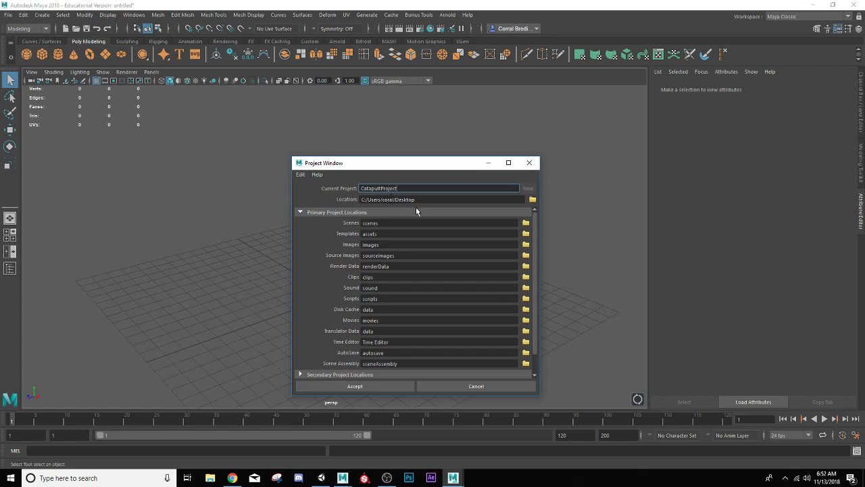
pyautogui.click(383, 387)
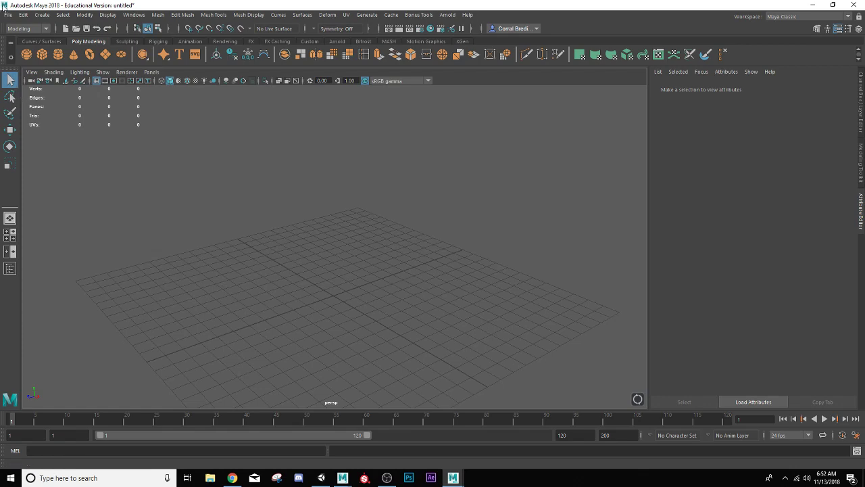
# Step: Set CatapultProject as the current project
pyautogui.click(8, 15)
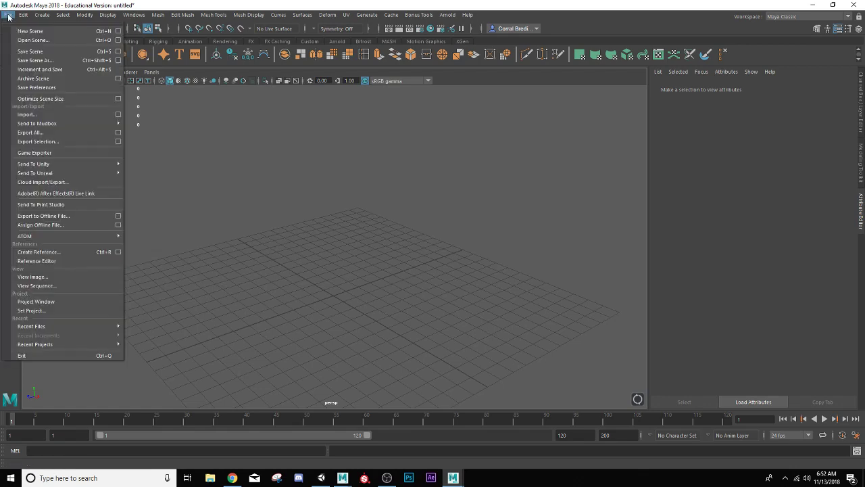
pyautogui.click(65, 310)
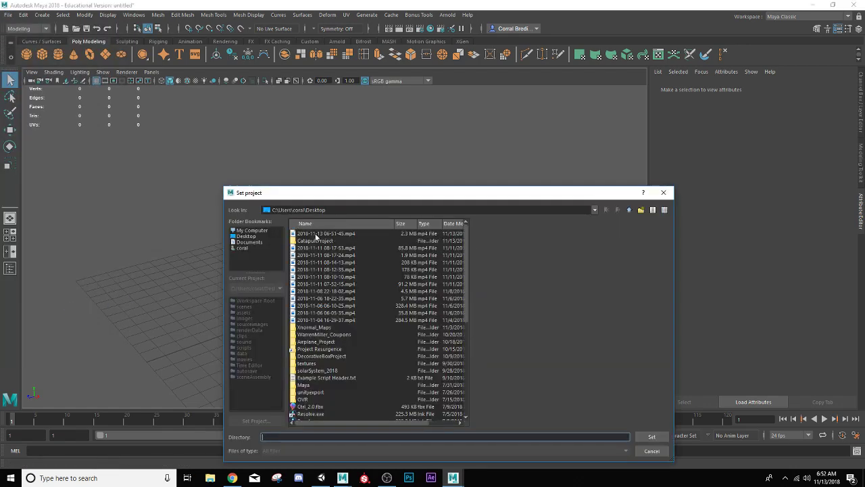
pyautogui.click(315, 241)
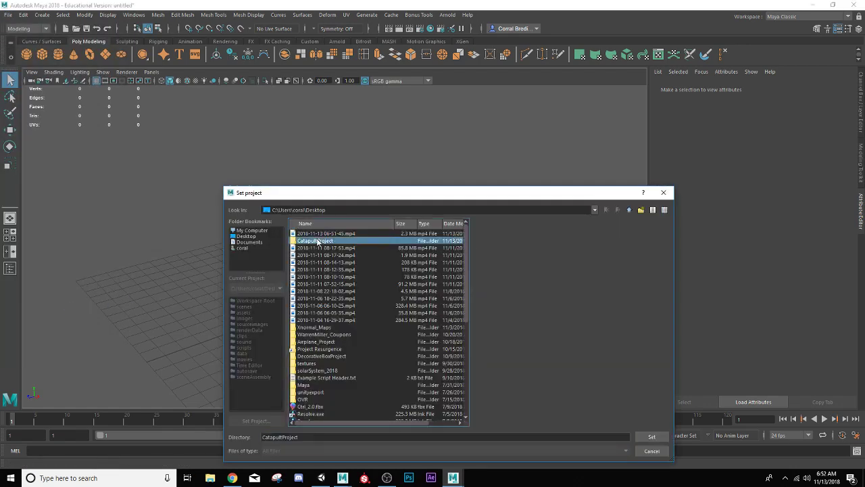
pyautogui.click(651, 437)
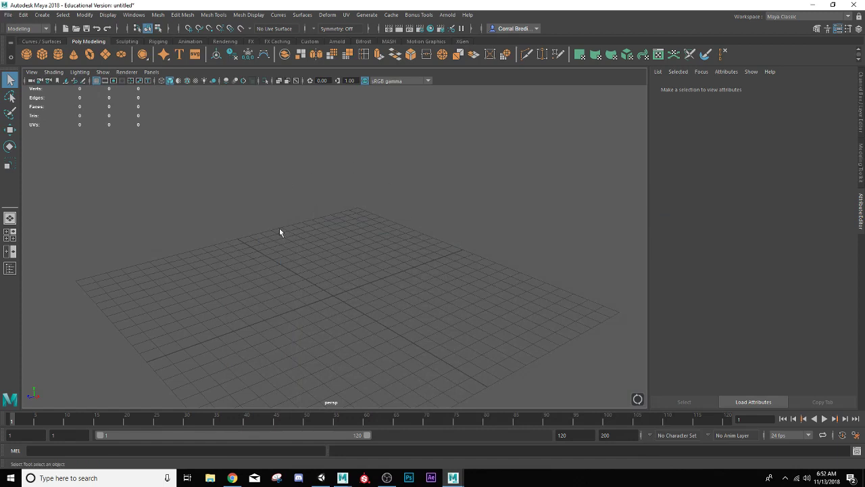
# Step: Save the empty scene in the scenes folder as a Catapult_Modeling file with the author's name appended
pyautogui.click(8, 14)
pyautogui.click(34, 60)
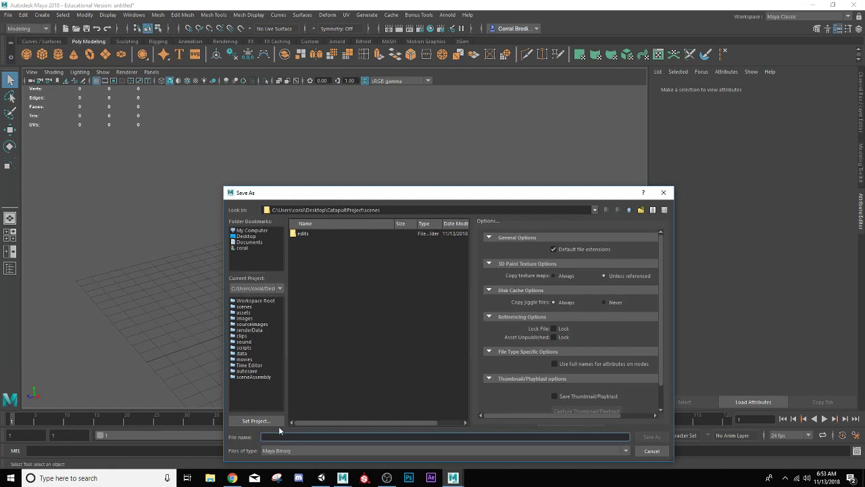
pyautogui.write('c')
pyautogui.write('atapult_Modeling_Bredling')
pyautogui.moveTo(521, 194); pyautogui.dragTo(513, 144)
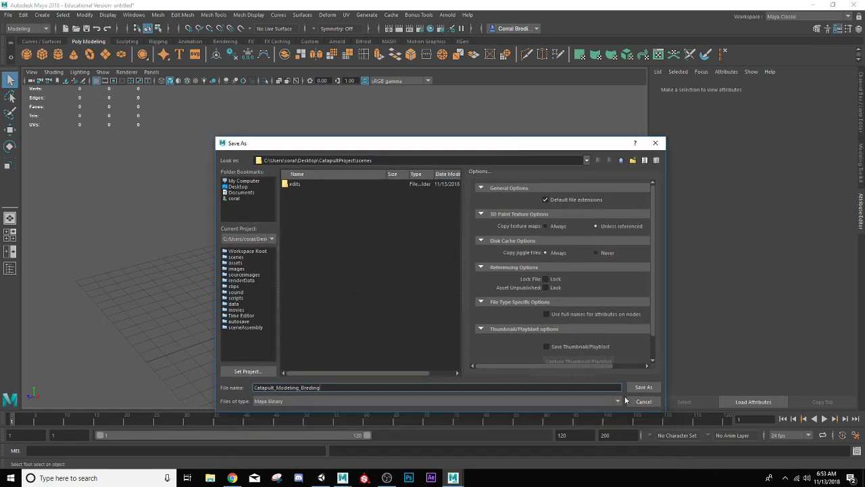
pyautogui.click(643, 387)
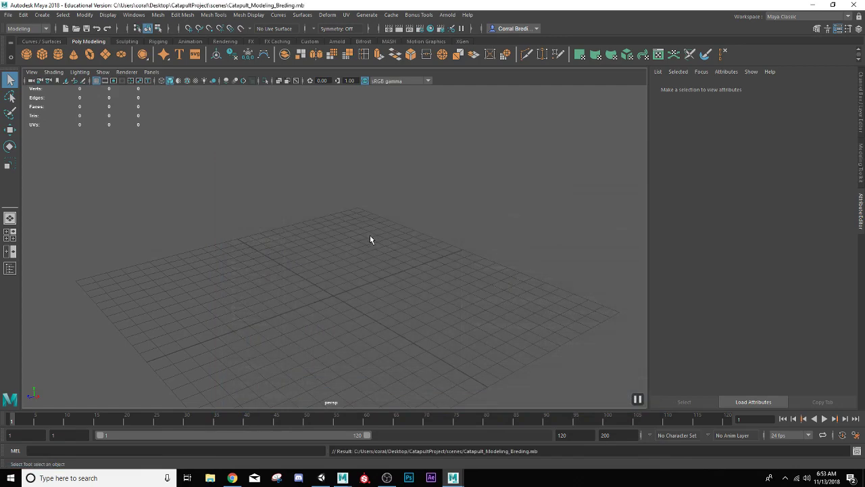
# Step: Zoom out from the grid and drag the Chrome window with the Catapult texture page onscreen
pyautogui.keyDown('alt'); pyautogui.moveTo(215, 349); pyautogui.dragTo(209, 83, button='right'); pyautogui.keyUp('alt')
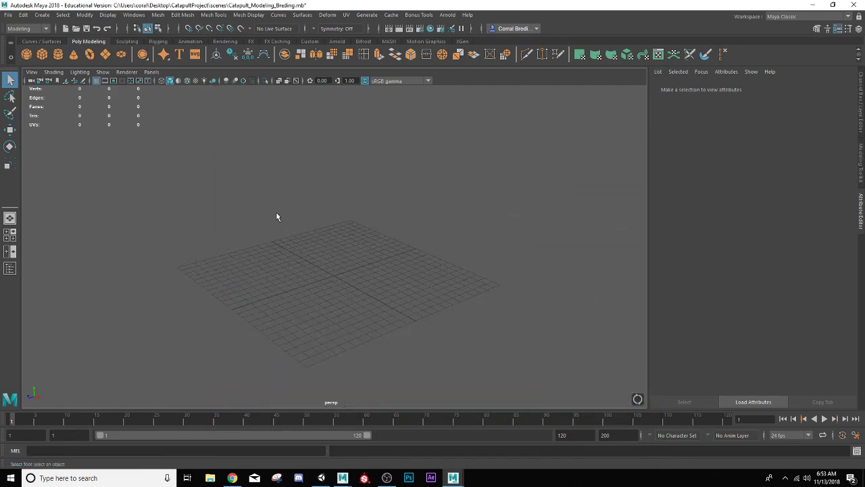
pyautogui.scroll(5, 310, 213)
pyautogui.moveTo(864, 41); pyautogui.dragTo(310, 25)
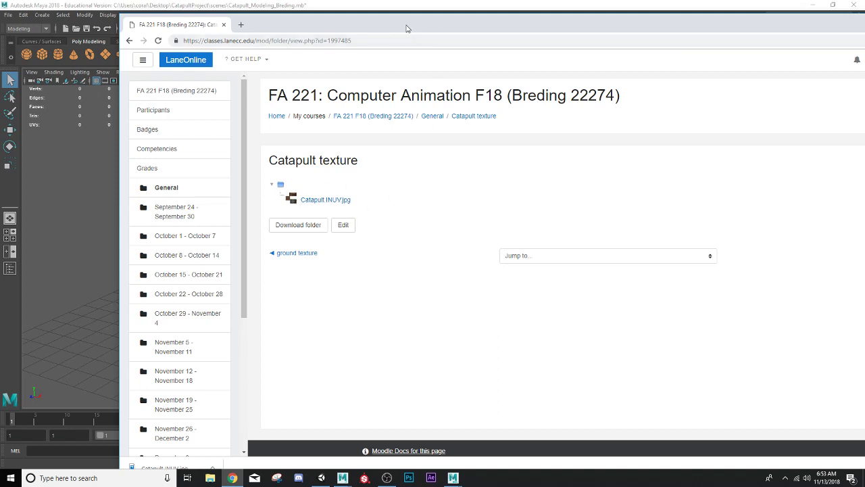
# Step: Drag the LaneOnline browser window aside to uncover the Maya scene
pyautogui.moveTo(406, 29); pyautogui.dragTo(864, 38)
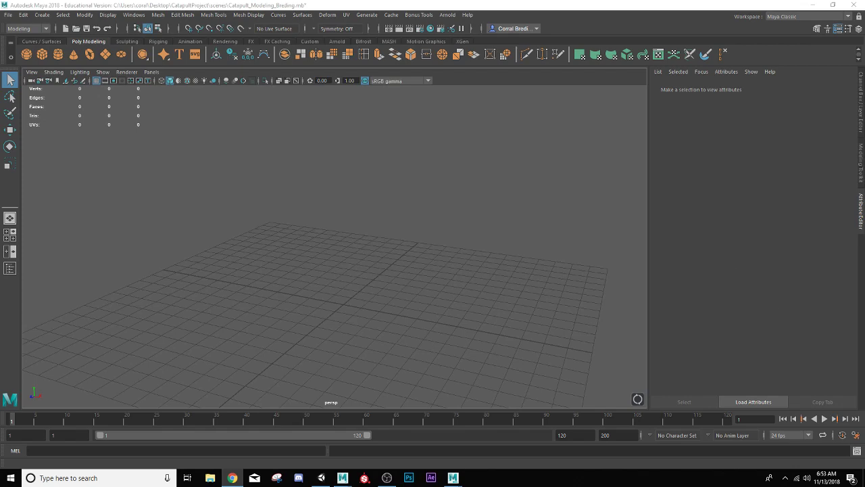
# Step: Open CatapultProject's sourceimages folder beside the Downloads window
pyautogui.hotkey('alt', 'Tab')
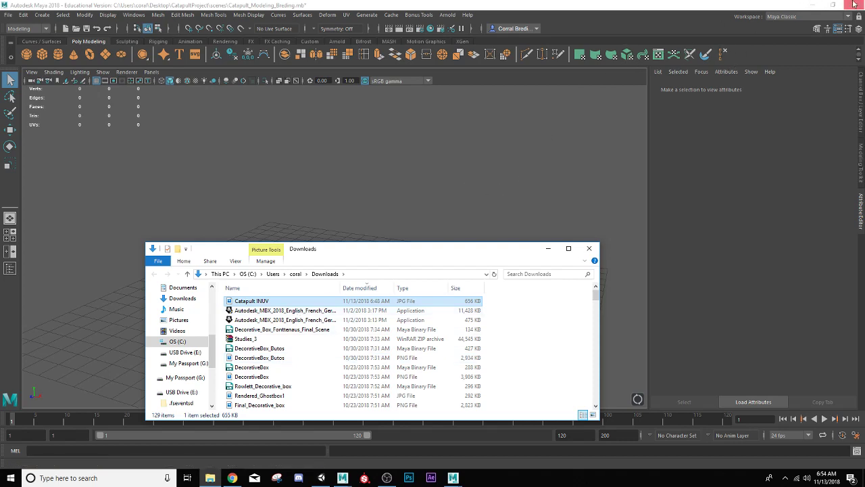
pyautogui.click(813, 5)
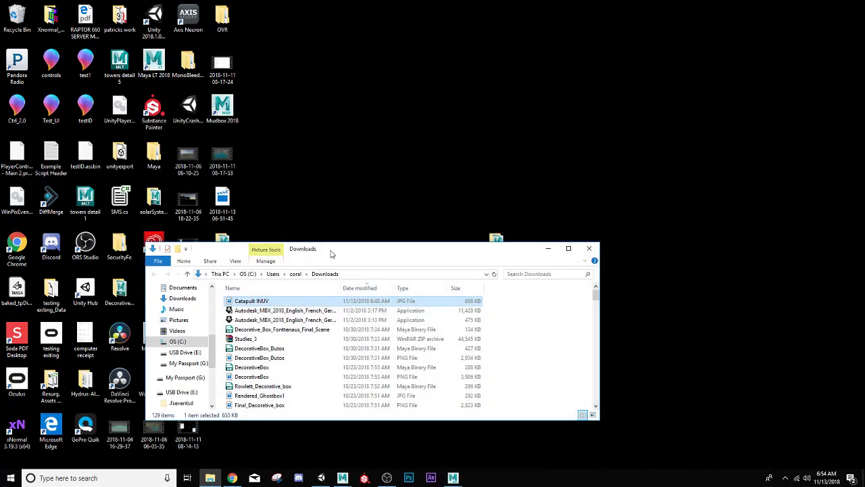
pyautogui.moveTo(335, 253); pyautogui.dragTo(543, 19)
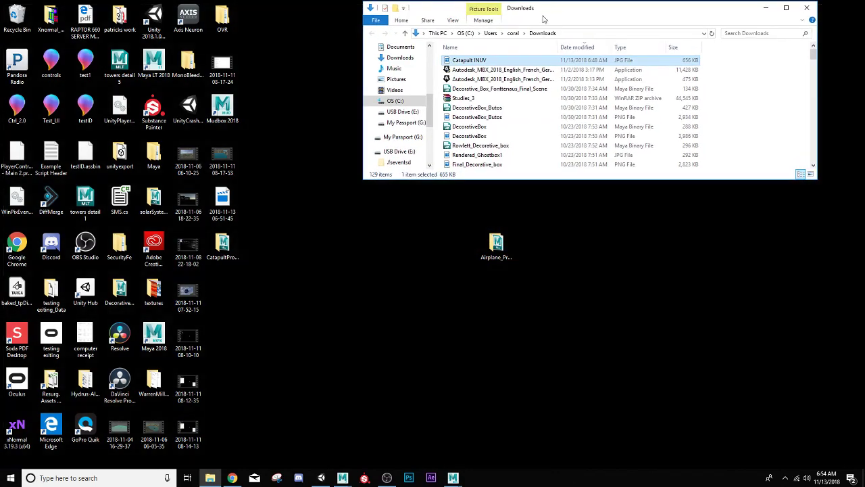
pyautogui.click(230, 244)
pyautogui.doubleClick(230, 245)
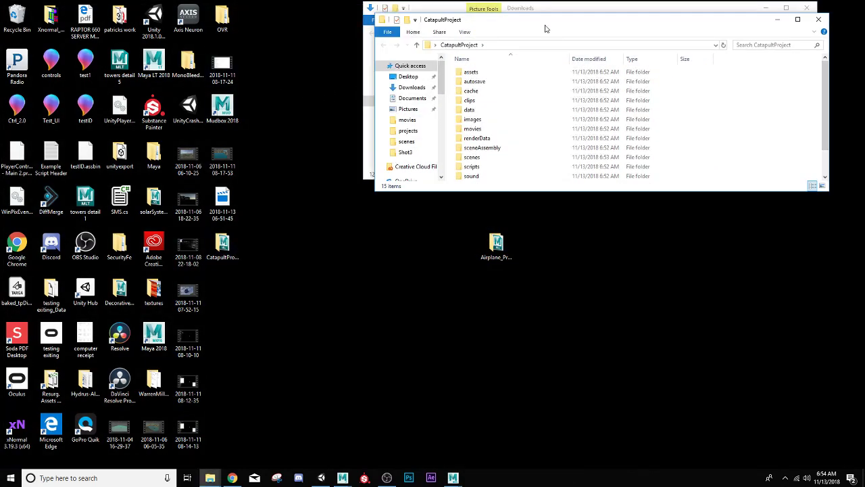
pyautogui.moveTo(545, 27); pyautogui.dragTo(207, 173)
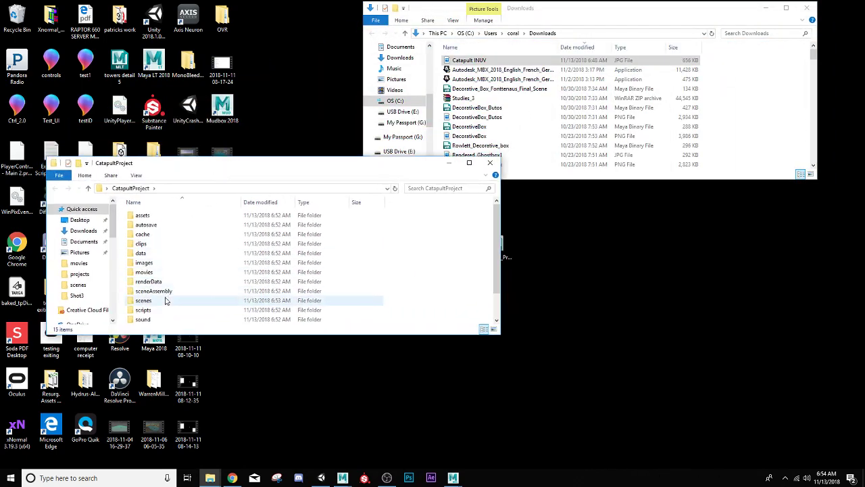
pyautogui.scroll(-1, 158, 289)
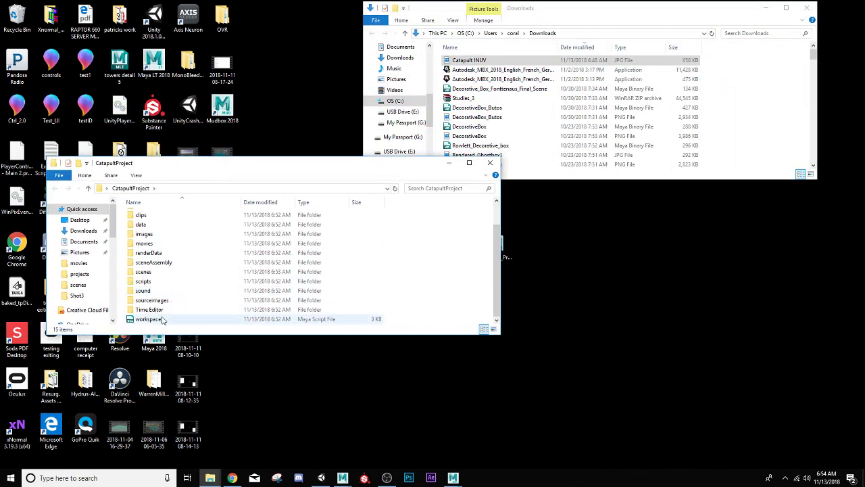
pyautogui.doubleClick(157, 301)
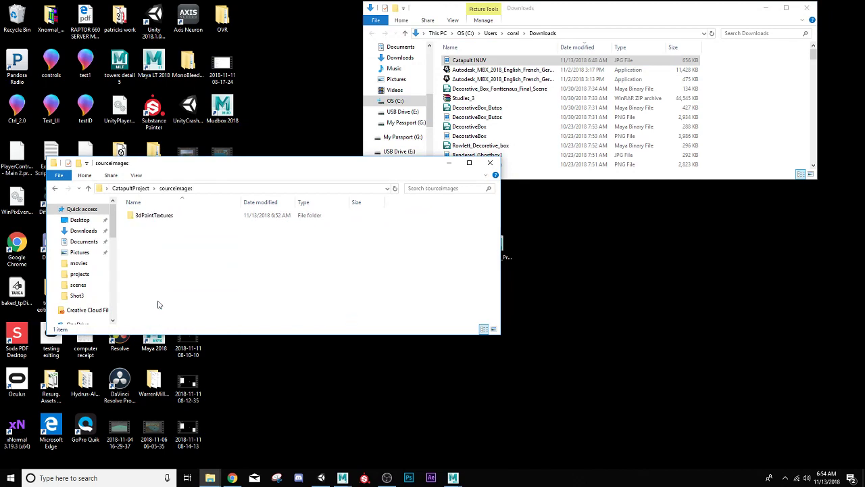
# Step: Move Catapult INUV.jpg from Downloads into sourceimages and close both folder windows
pyautogui.moveTo(466, 60); pyautogui.dragTo(250, 287)
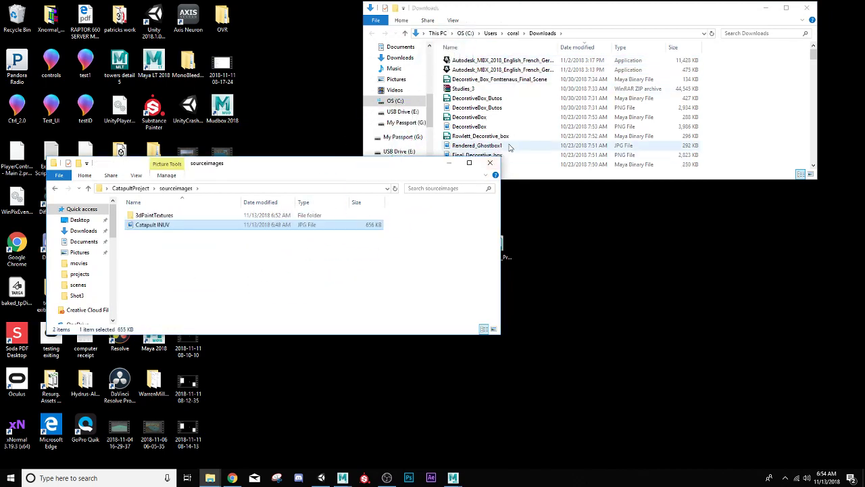
pyautogui.click(490, 165)
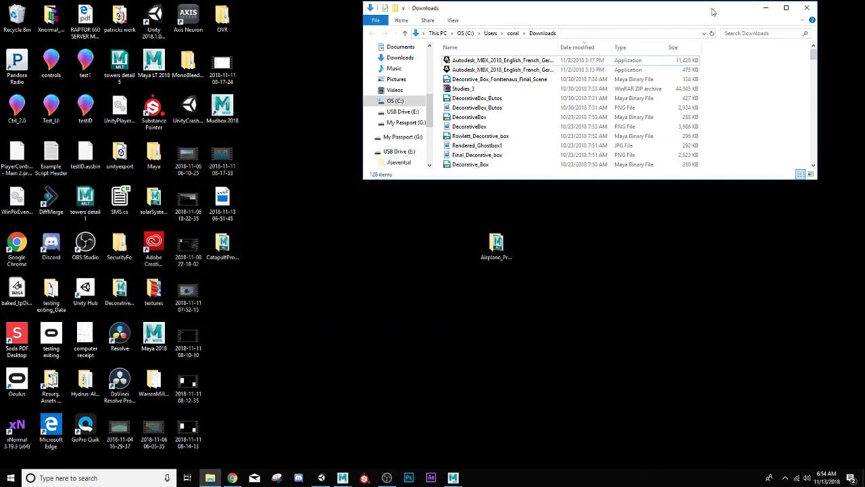
pyautogui.click(799, 8)
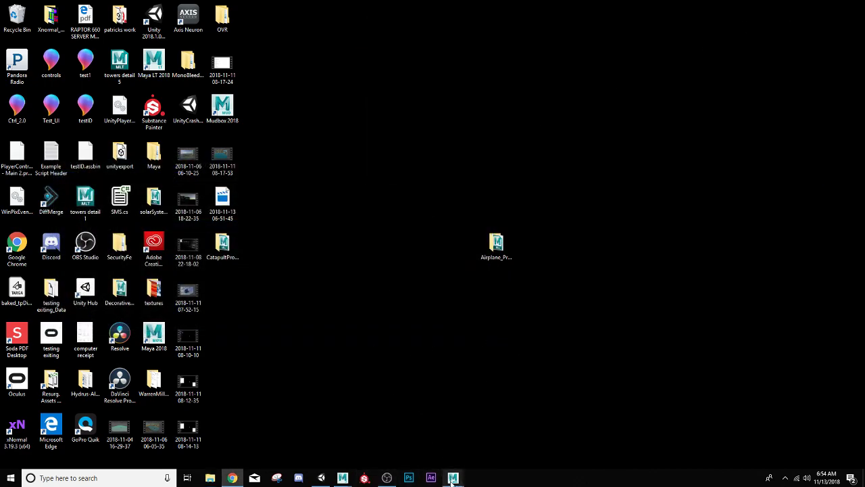
pyautogui.moveTo(452, 481)
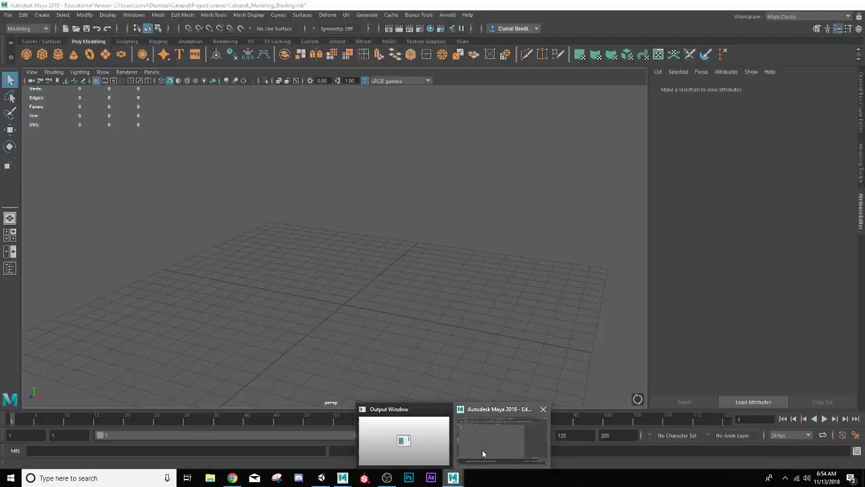
pyautogui.click(483, 450)
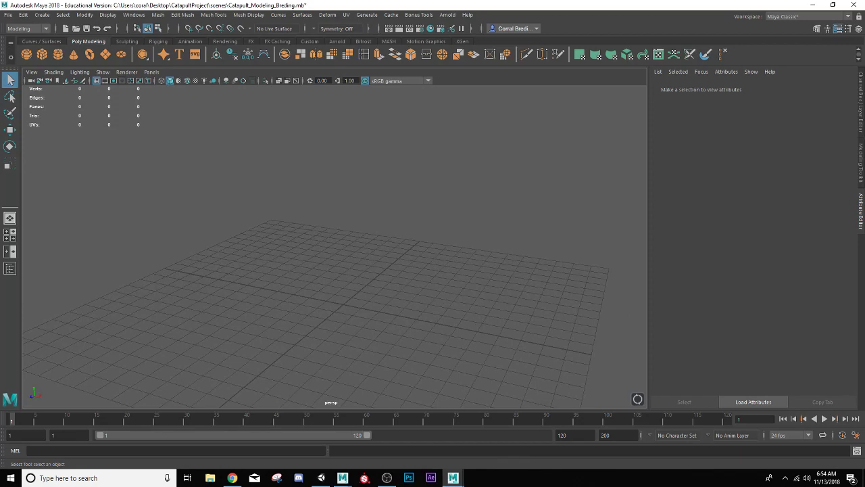
pyautogui.scroll(6, 356, 225)
pyautogui.scroll(-6, 283, 185)
pyautogui.keyDown('alt'); pyautogui.moveTo(290, 183); pyautogui.dragTo(308, 257); pyautogui.keyUp('alt')
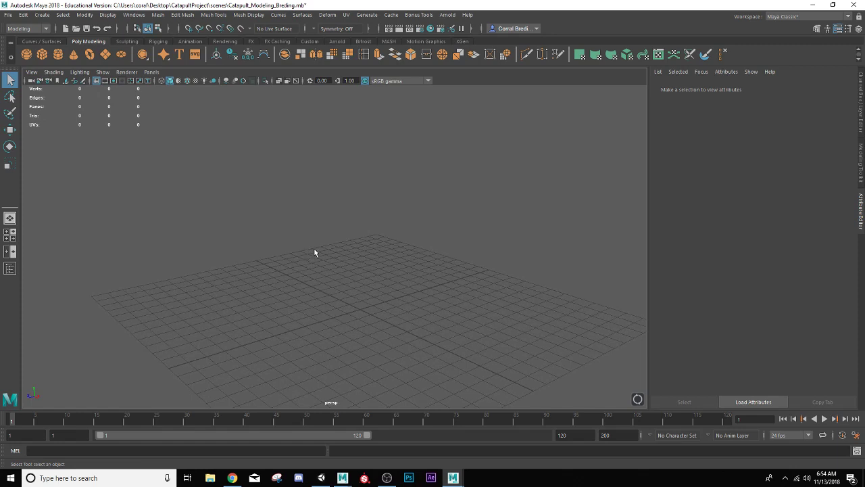
pyautogui.moveTo(317, 248)
pyautogui.keyDown('alt'); pyautogui.mouseDown()
pyautogui.moveTo(293, 247)
pyautogui.moveTo(303, 241)
pyautogui.mouseUp(); pyautogui.keyUp('alt')
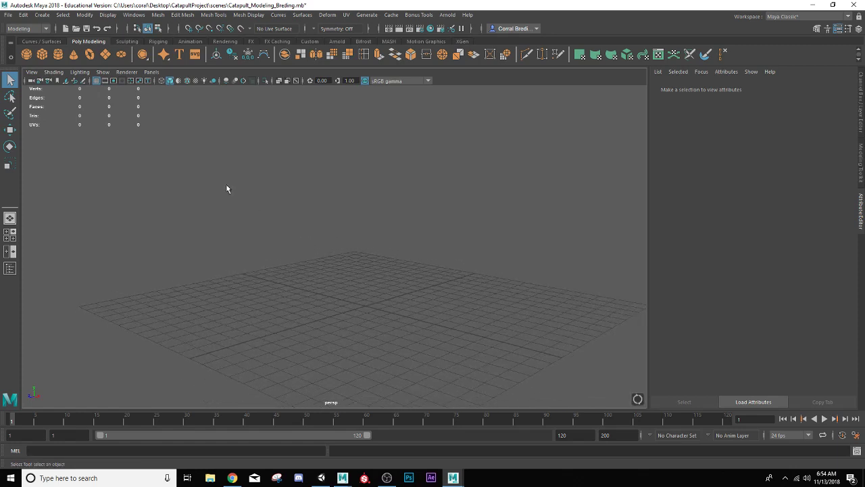
pyautogui.keyDown('alt'); pyautogui.moveTo(233, 249); pyautogui.dragTo(270, 304, button='middle'); pyautogui.keyUp('alt')
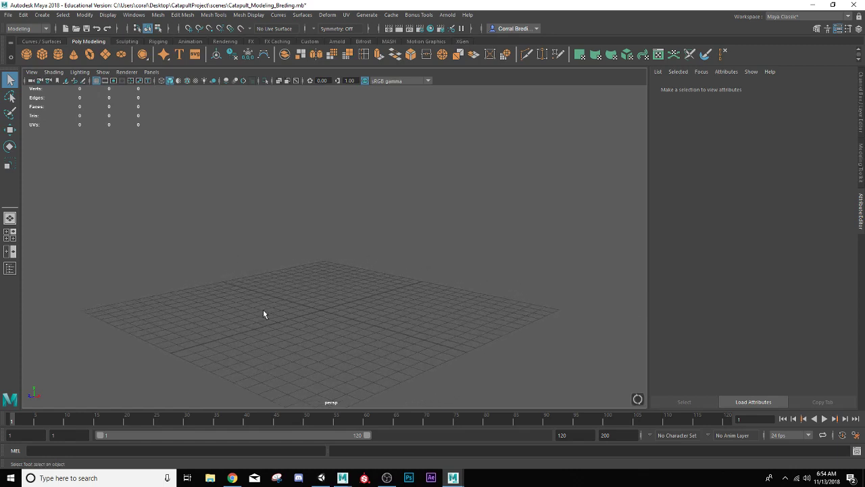
pyautogui.keyDown('alt'); pyautogui.moveTo(264, 311); pyautogui.dragTo(279, 306); pyautogui.keyUp('alt')
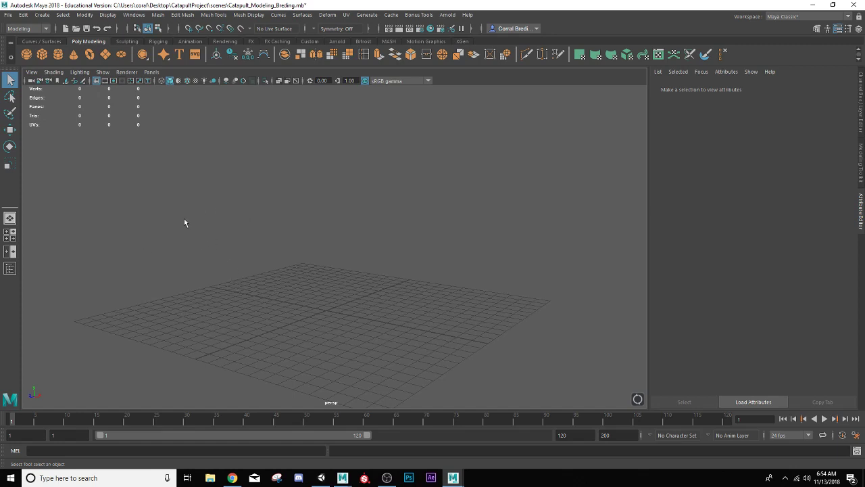
pyautogui.keyDown('alt'); pyautogui.moveTo(184, 222); pyautogui.dragTo(222, 189); pyautogui.keyUp('alt')
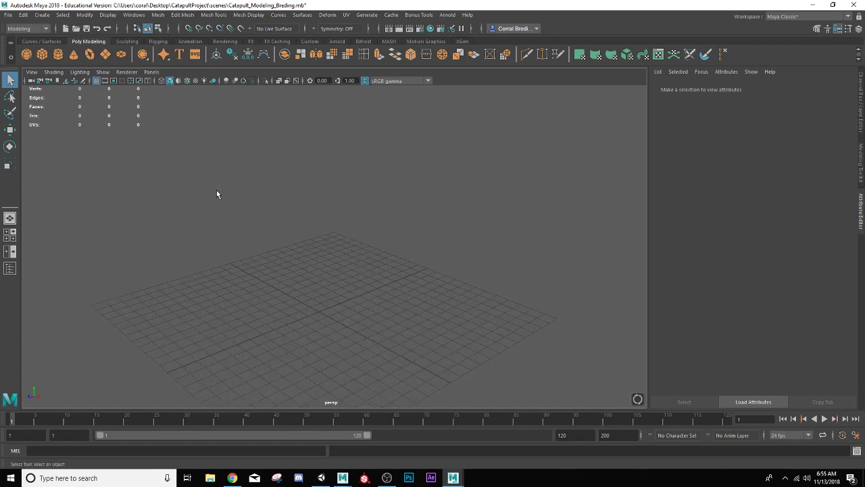
# Step: Create a polygon cube and scale it lengthwise to about 24 units long
pyautogui.click(42, 56)
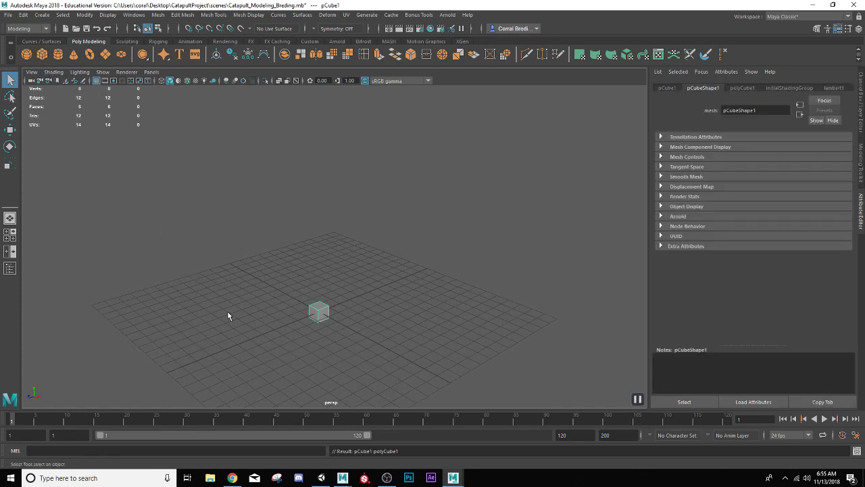
pyautogui.press('w')
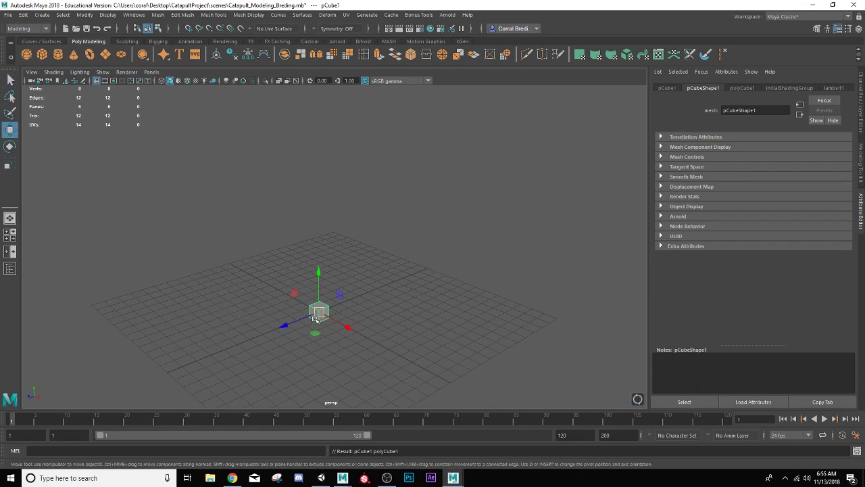
pyautogui.press('r')
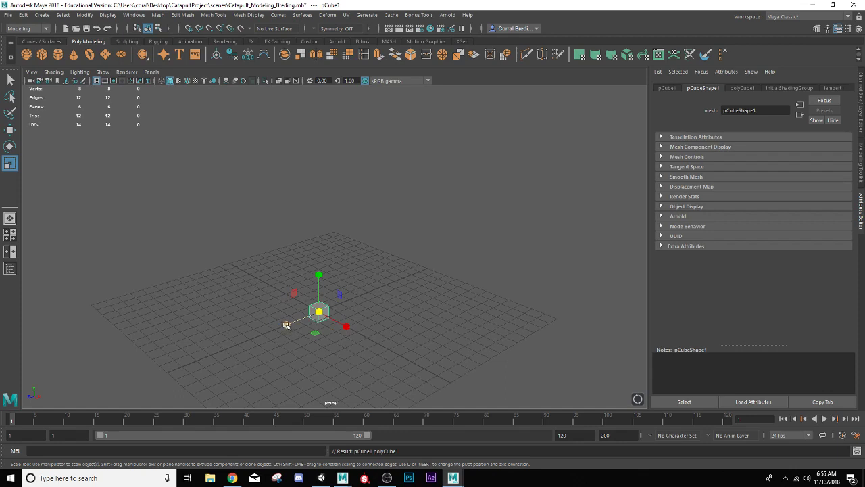
pyautogui.moveTo(287, 325); pyautogui.dragTo(101, 381)
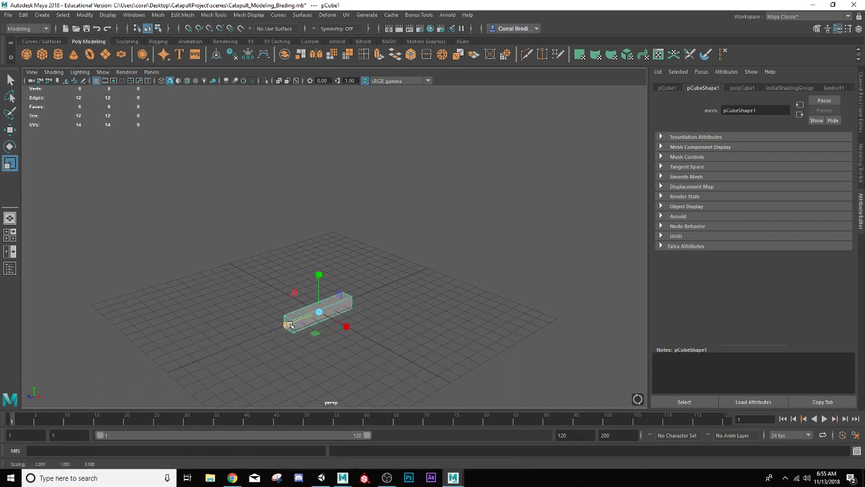
pyautogui.moveTo(286, 325); pyautogui.dragTo(159, 376)
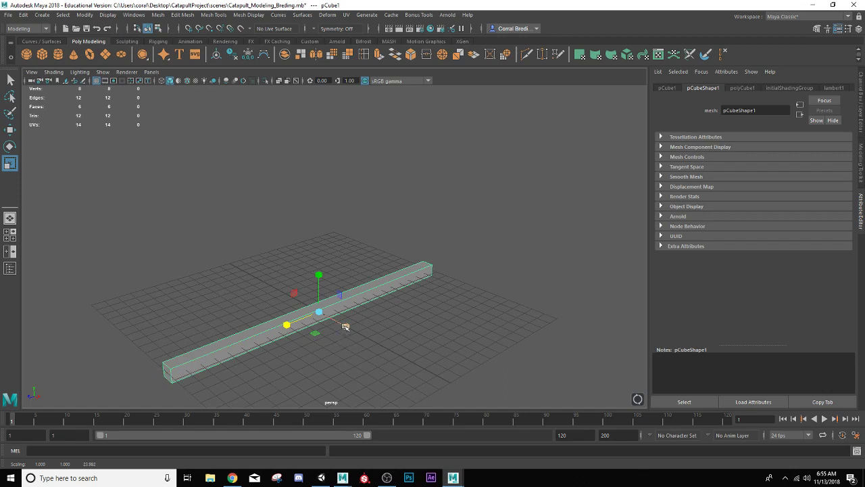
# Step: Widen the long box to about 2.2 units across, checking it from several angles
pyautogui.moveTo(345, 327); pyautogui.dragTo(383, 369)
pyautogui.keyDown('alt'); pyautogui.moveTo(384, 370); pyautogui.dragTo(303, 317); pyautogui.keyUp('alt')
pyautogui.moveTo(383, 324); pyautogui.dragTo(388, 324)
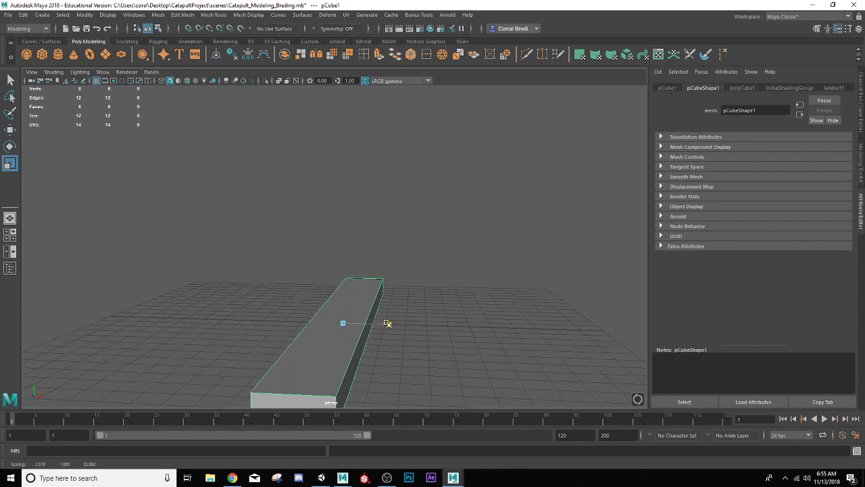
pyautogui.keyDown('alt'); pyautogui.moveTo(299, 301); pyautogui.dragTo(203, 277); pyautogui.keyUp('alt')
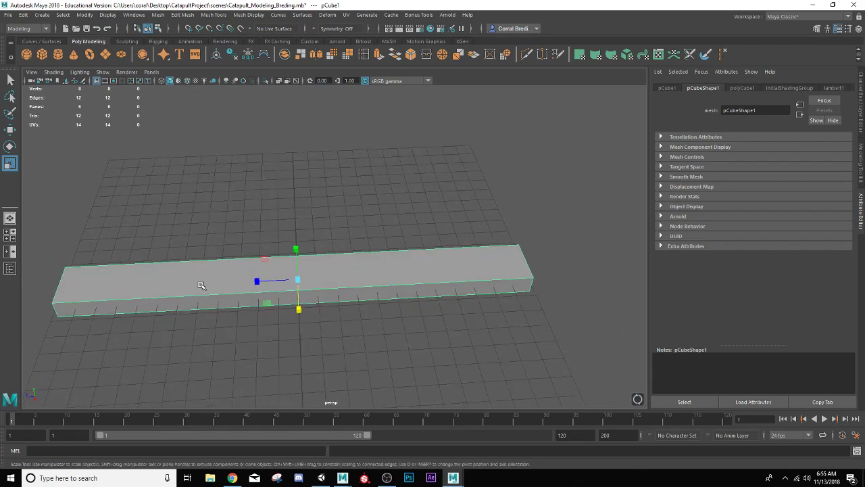
pyautogui.keyDown('alt'); pyautogui.moveTo(203, 286); pyautogui.dragTo(281, 252); pyautogui.keyUp('alt')
pyautogui.press('w')
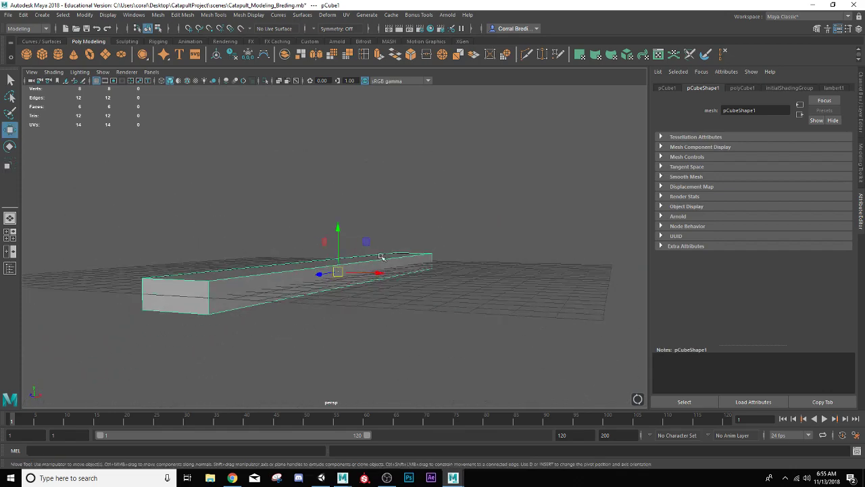
pyautogui.keyDown('alt'); pyautogui.moveTo(378, 286); pyautogui.dragTo(349, 284); pyautogui.keyUp('alt')
pyautogui.scroll(3, 366, 284)
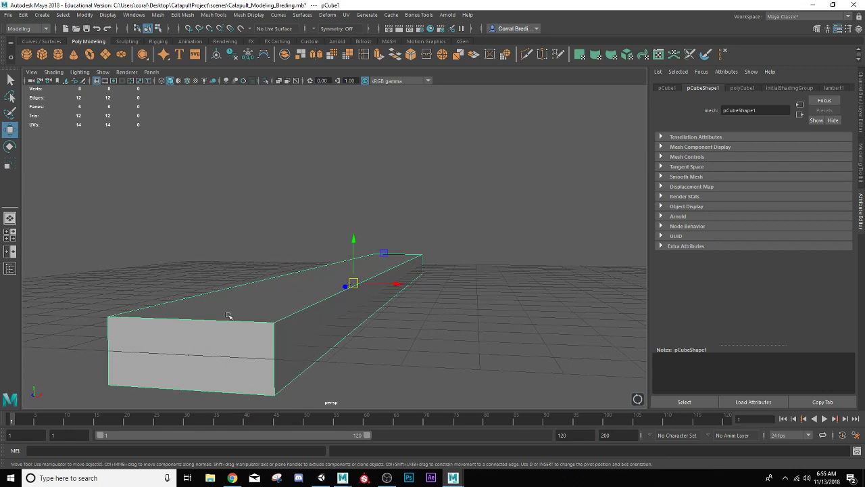
# Step: Switch the box to edge selection and deselect the two vertical edges at one end
pyautogui.rightClick(290, 298)
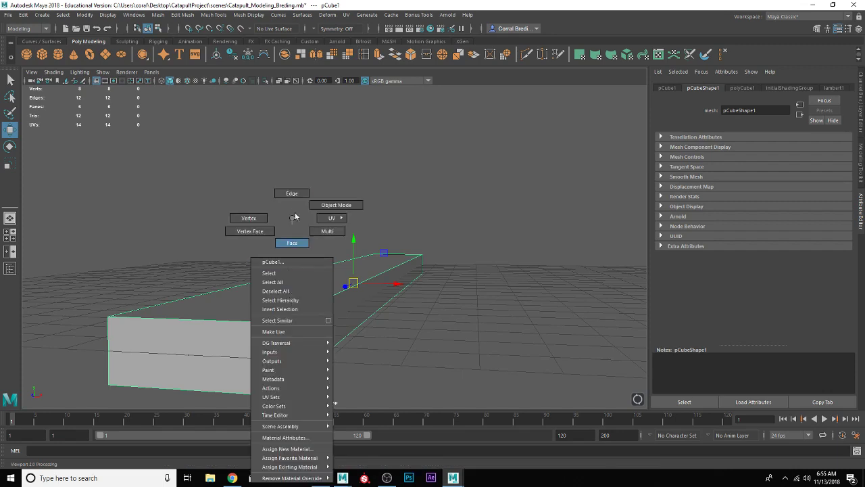
pyautogui.click(295, 196)
pyautogui.keyDown('alt'); pyautogui.moveTo(293, 194); pyautogui.dragTo(500, 349); pyautogui.keyUp('alt')
pyautogui.scroll(2, 414, 316)
pyautogui.keyDown('ctrl'); pyautogui.click(275, 305); pyautogui.keyUp('ctrl')
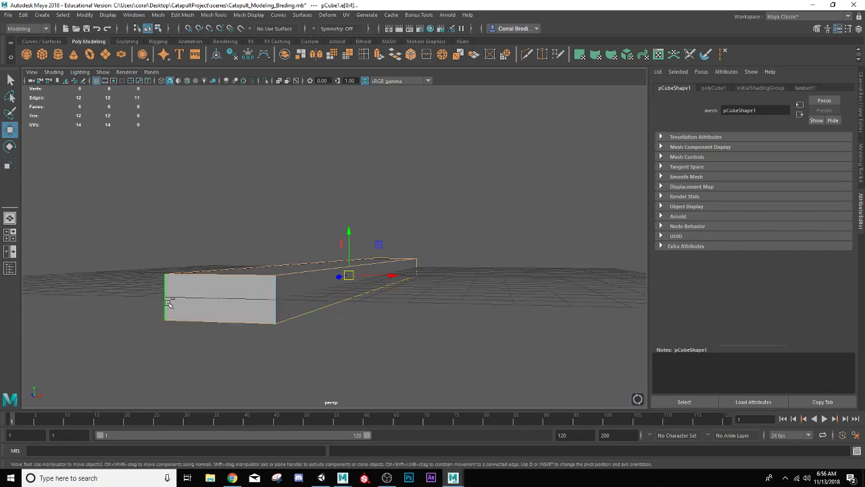
pyautogui.keyDown('ctrl'); pyautogui.click(168, 303); pyautogui.keyUp('ctrl')
# Step: Deselect the two vertical edges at the other end, leaving eight edges selected
pyautogui.keyDown('alt'); pyautogui.moveTo(444, 309); pyautogui.dragTo(290, 311); pyautogui.keyUp('alt')
pyautogui.keyDown('ctrl'); pyautogui.click(440, 295); pyautogui.keyUp('ctrl')
pyautogui.keyDown('ctrl'); pyautogui.click(479, 293); pyautogui.keyUp('ctrl')
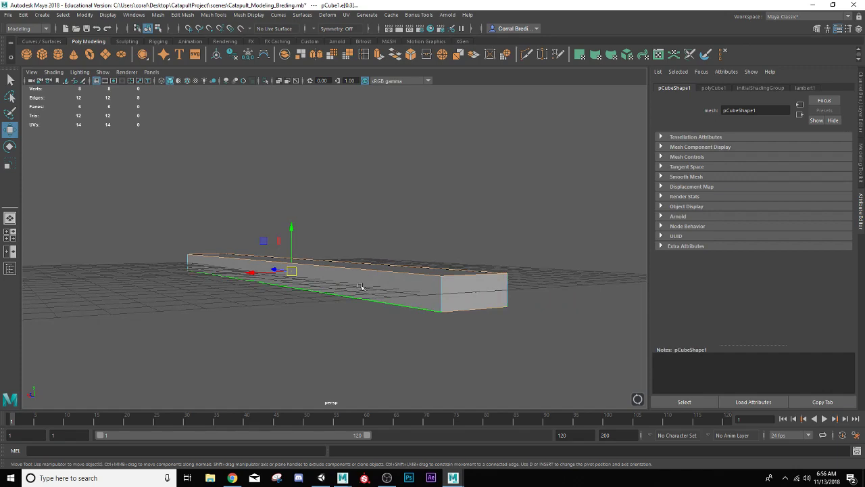
pyautogui.keyDown('alt'); pyautogui.moveTo(334, 296); pyautogui.dragTo(269, 291); pyautogui.keyUp('alt')
pyautogui.scroll(2, 172, 263)
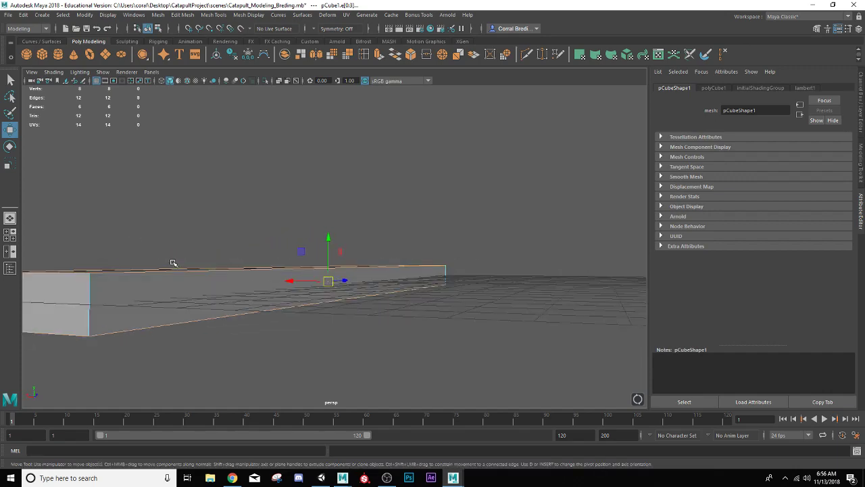
pyautogui.keyDown('alt'); pyautogui.moveTo(191, 264); pyautogui.dragTo(250, 272, button='middle'); pyautogui.keyUp('alt')
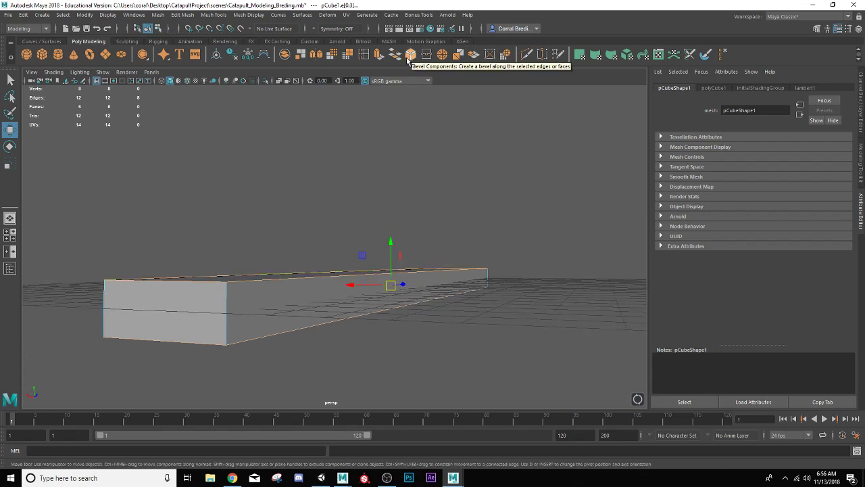
pyautogui.click(185, 15)
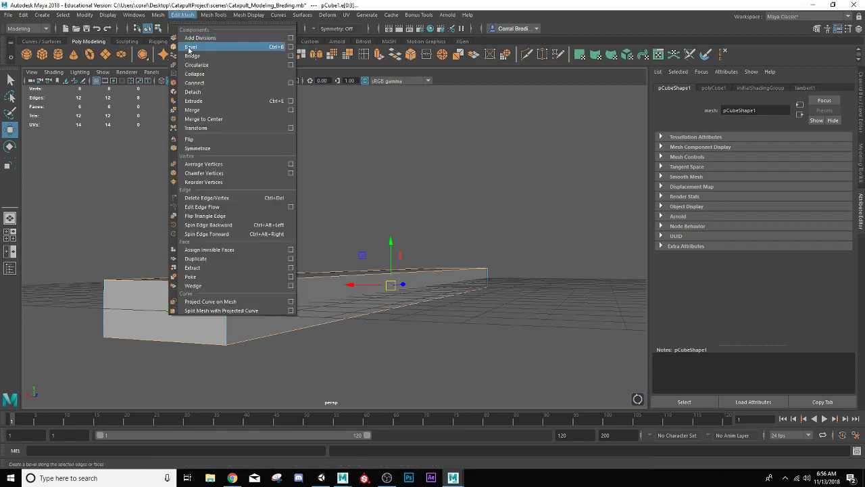
pyautogui.click(185, 14)
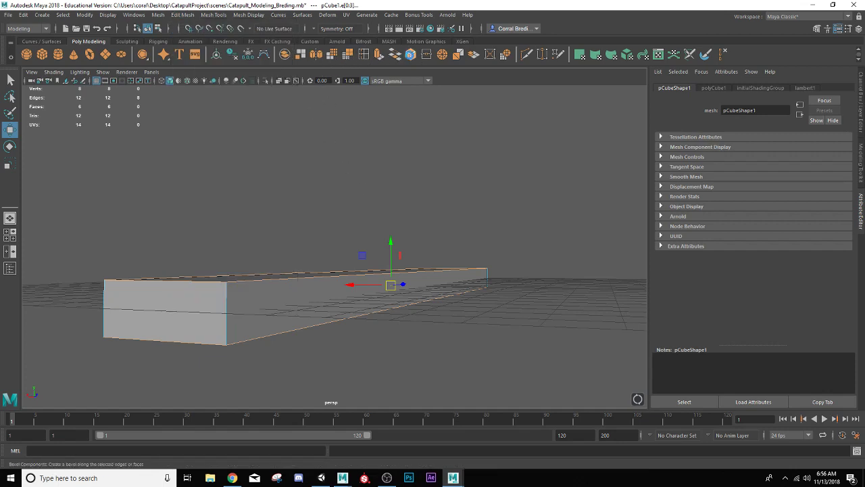
# Step: Bevel the selected edges with a fraction of 0.2 and 2 segments
pyautogui.click(410, 58)
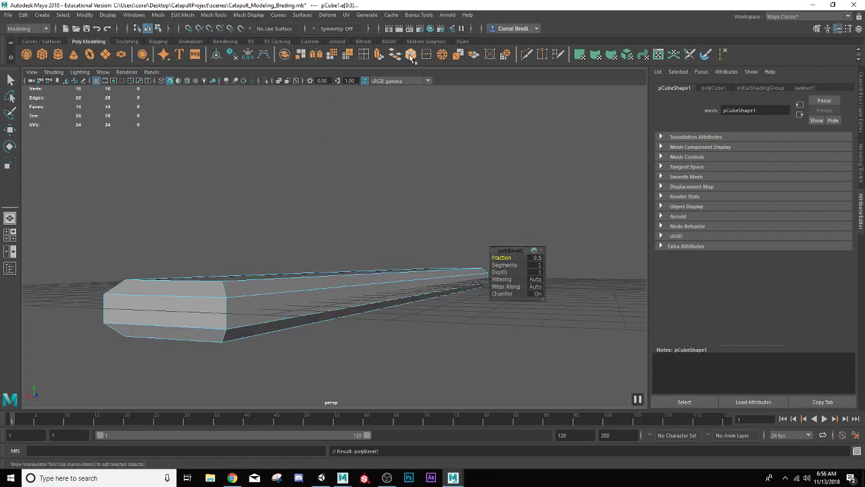
pyautogui.click(537, 259)
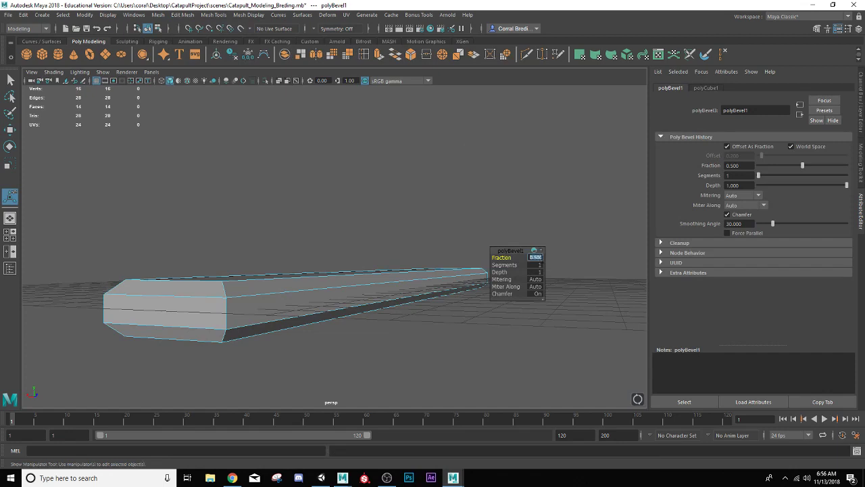
pyautogui.write('.2')
pyautogui.press('Return')
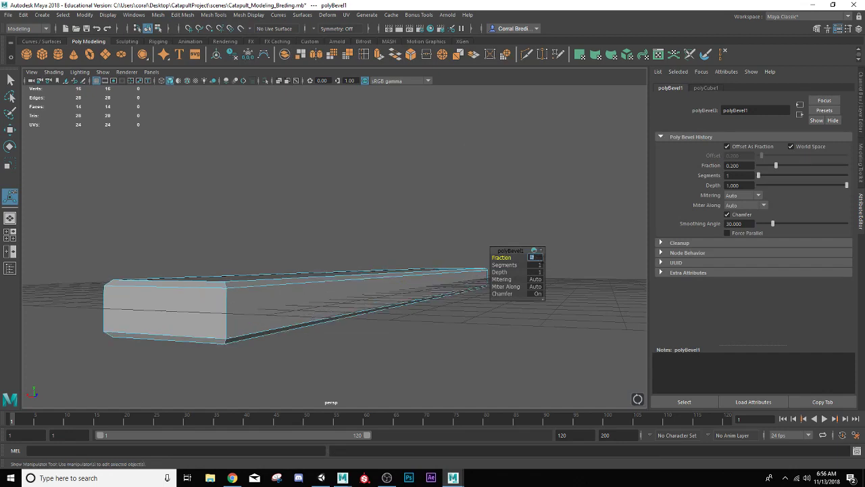
pyautogui.click(537, 264)
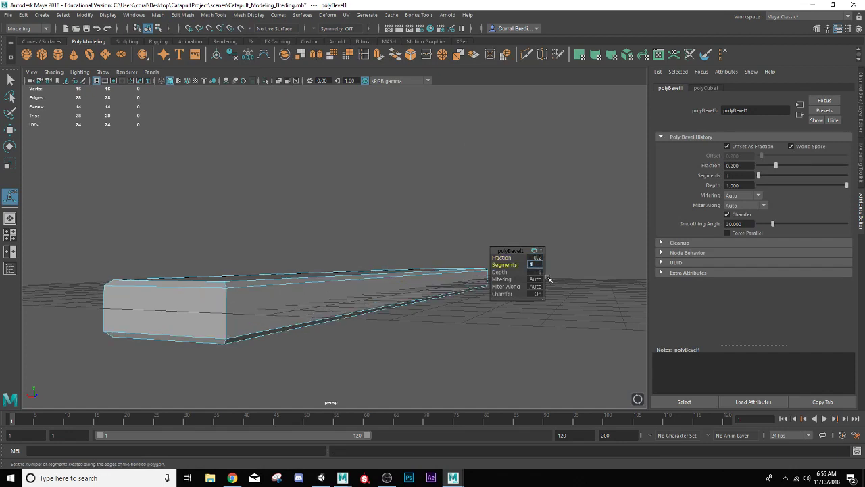
pyautogui.write('2')
pyautogui.press('Return')
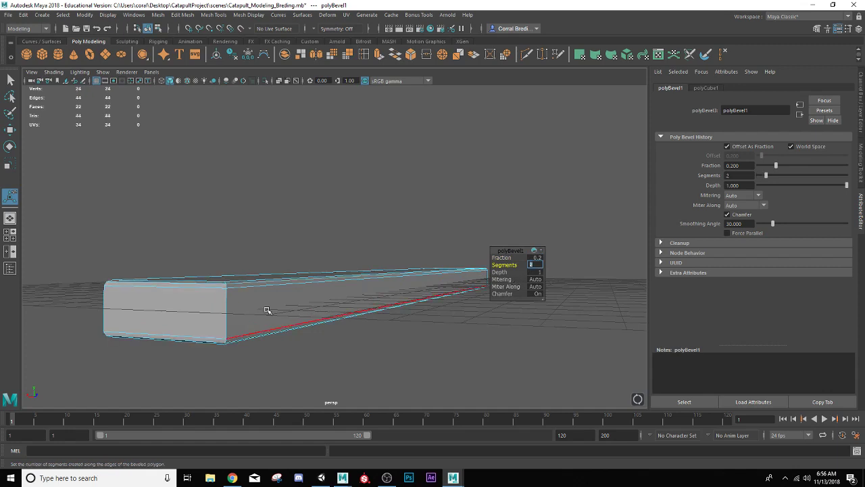
# Step: Return to Object Mode, inspect the bevelled beam from several angles, and reselect it
pyautogui.scroll(2, 267, 309)
pyautogui.scroll(-3, 277, 306)
pyautogui.moveTo(292, 308); pyautogui.dragTo(348, 200, button='right')
pyautogui.click(300, 234)
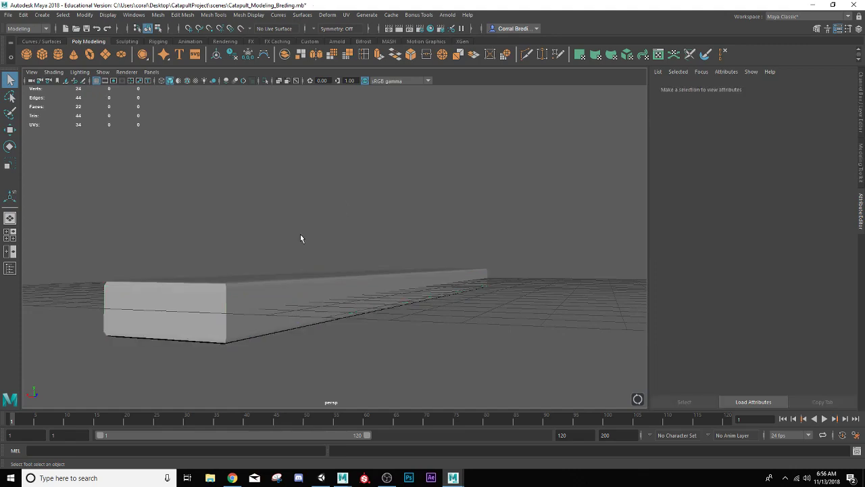
pyautogui.keyDown('alt'); pyautogui.moveTo(300, 234); pyautogui.dragTo(374, 270); pyautogui.keyUp('alt')
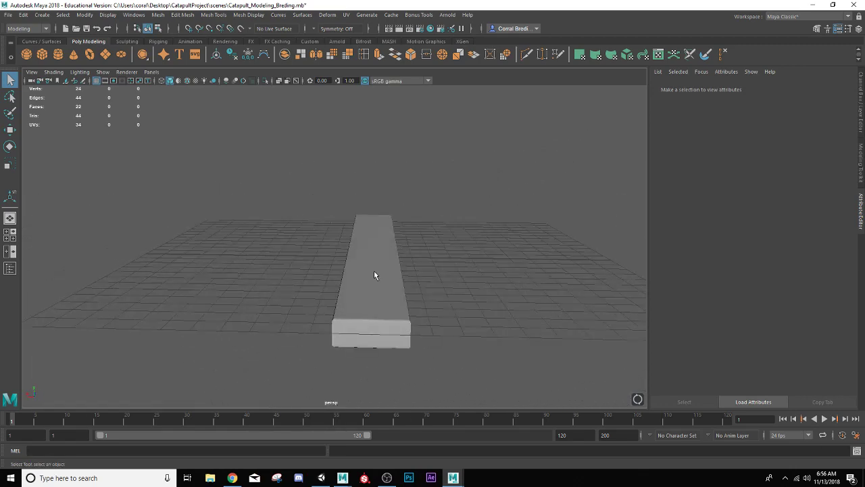
pyautogui.scroll(4, 374, 270)
pyautogui.keyDown('alt'); pyautogui.moveTo(395, 304); pyautogui.dragTo(416, 310); pyautogui.keyUp('alt')
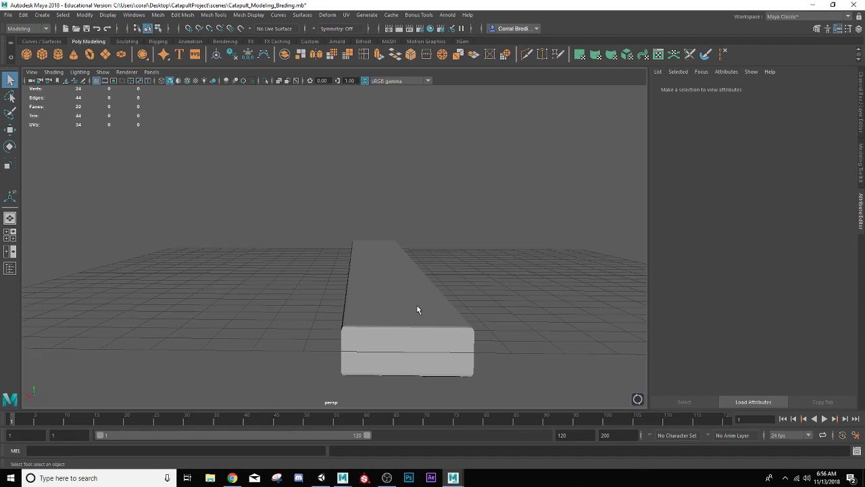
pyautogui.moveTo(419, 305)
pyautogui.keyDown('alt'); pyautogui.mouseDown()
pyautogui.moveTo(452, 286)
pyautogui.moveTo(405, 302)
pyautogui.mouseUp(); pyautogui.keyUp('alt')
pyautogui.keyDown('alt'); pyautogui.moveTo(492, 320); pyautogui.dragTo(559, 262); pyautogui.keyUp('alt')
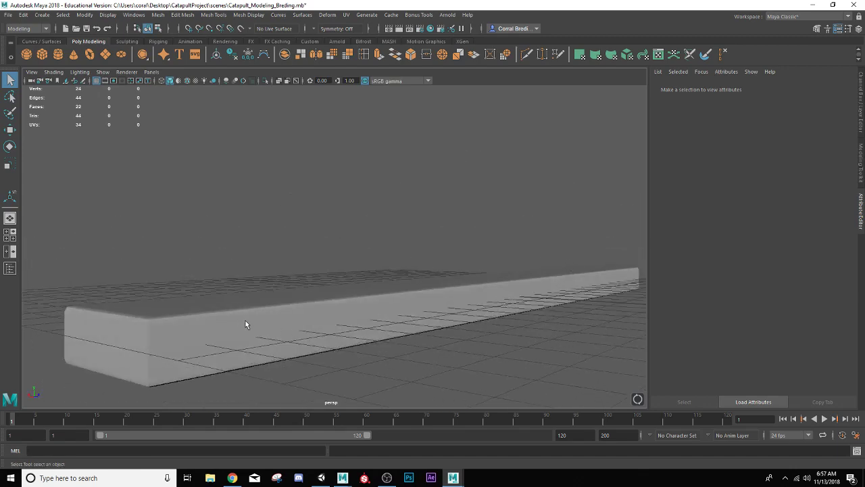
pyautogui.keyDown('alt'); pyautogui.moveTo(252, 325); pyautogui.dragTo(315, 323); pyautogui.keyUp('alt')
pyautogui.click(450, 251)
pyautogui.keyDown('alt'); pyautogui.moveTo(445, 254); pyautogui.dragTo(379, 311); pyautogui.keyUp('alt')
pyautogui.keyDown('alt'); pyautogui.moveTo(382, 317); pyautogui.dragTo(348, 256, button='middle'); pyautogui.keyUp('alt')
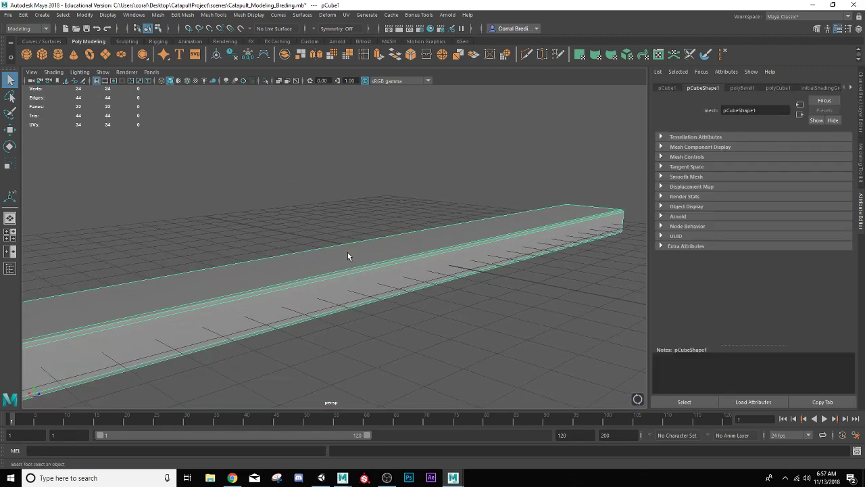
# Step: Apply an automatic UV projection to the beam, then reselect it in Object Mode
pyautogui.click(345, 16)
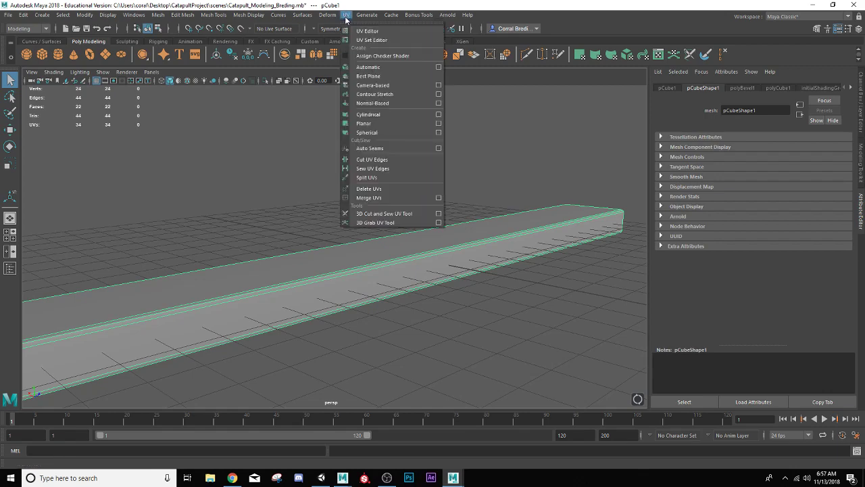
pyautogui.click(361, 73)
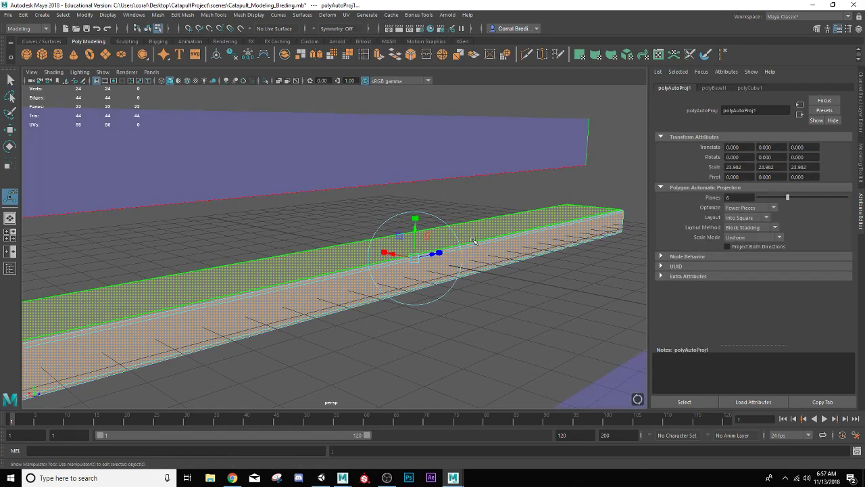
pyautogui.moveTo(491, 235); pyautogui.dragTo(506, 206, button='right')
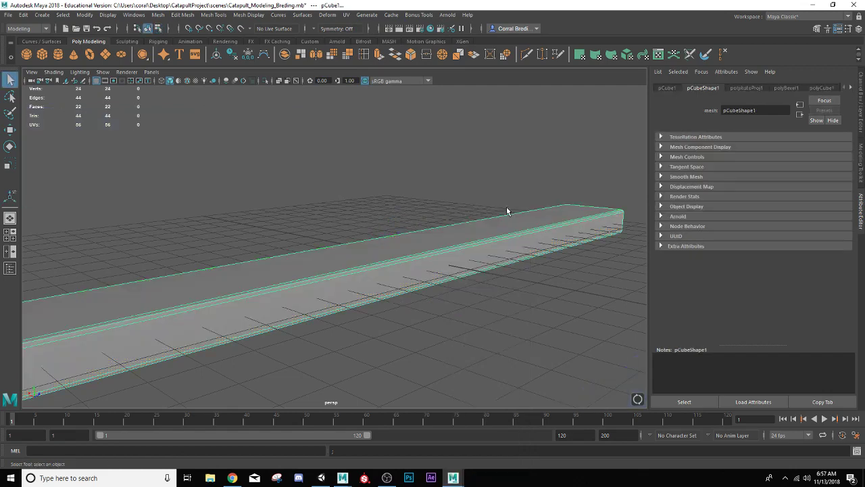
pyautogui.click(472, 198)
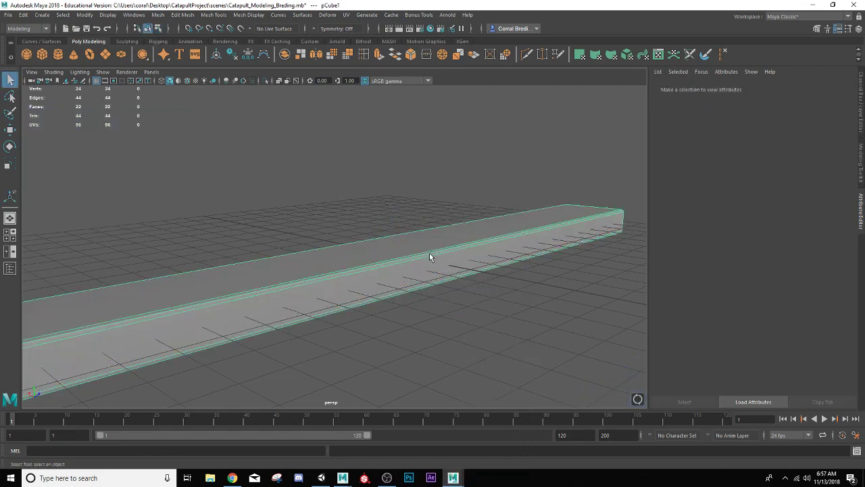
pyautogui.click(429, 256)
pyautogui.keyDown('alt'); pyautogui.moveTo(330, 280); pyautogui.dragTo(356, 263); pyautogui.keyUp('alt')
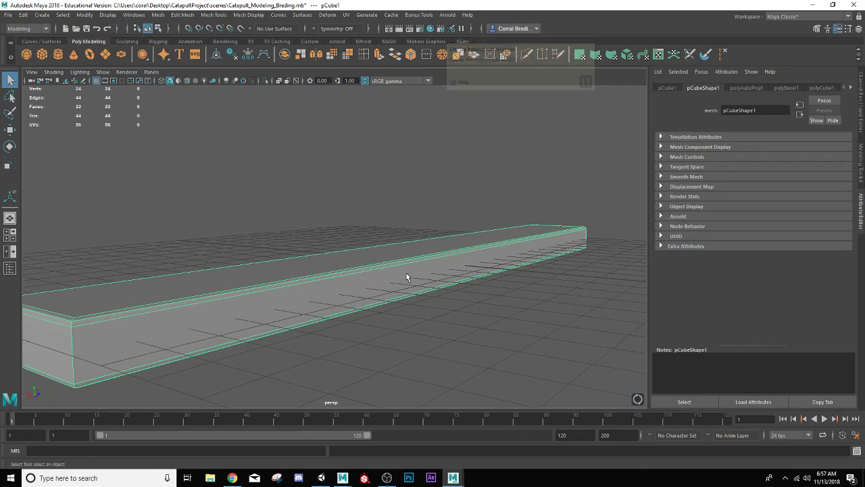
pyautogui.keyDown('alt'); pyautogui.moveTo(441, 255); pyautogui.dragTo(444, 236); pyautogui.keyUp('alt')
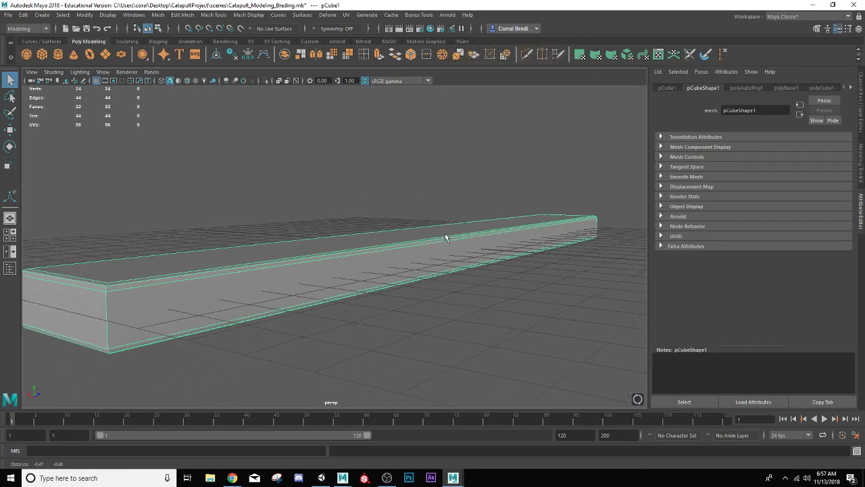
# Step: Assign a new favourite Lambert material to the beam
pyautogui.rightClick(436, 234)
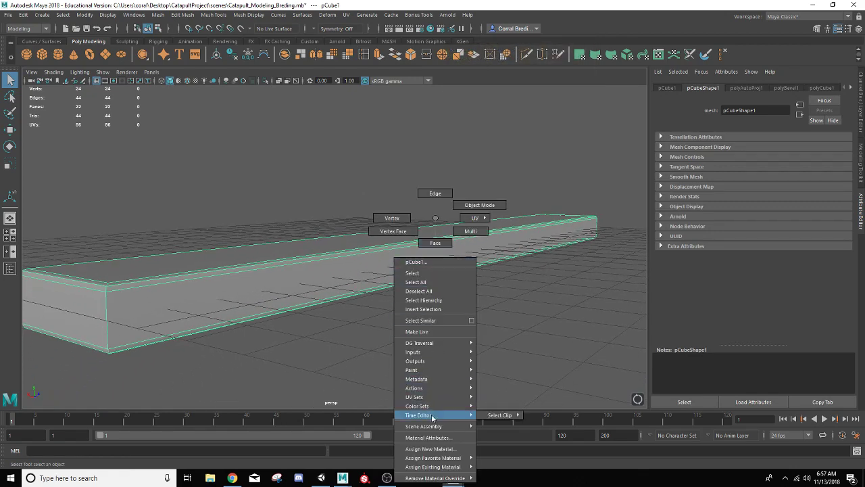
pyautogui.moveTo(441, 459)
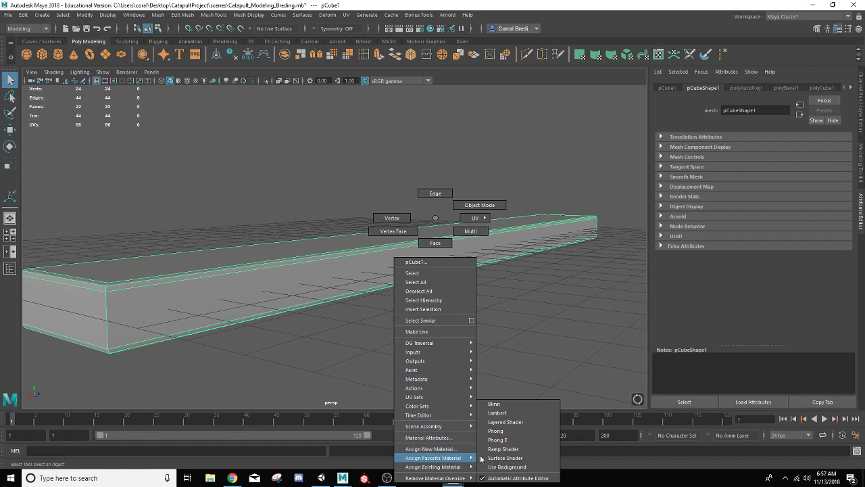
pyautogui.click(506, 413)
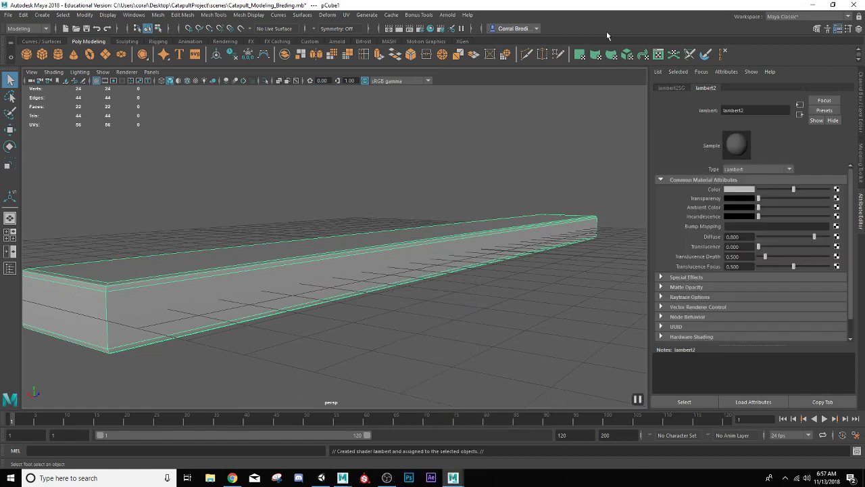
# Step: Rename the new material from lambert2 to Catapult_Texture_lambert
pyautogui.click(750, 110)
pyautogui.hotkey('ctrl', 'a')
pyautogui.press('Home')
pyautogui.write('Catupl')
pyautogui.write('t')
pyautogui.press('BackSpace')
pyautogui.press('BackSpace')
pyautogui.press('BackSpace')
pyautogui.press('BackSpace')
pyautogui.write('apult_Te')
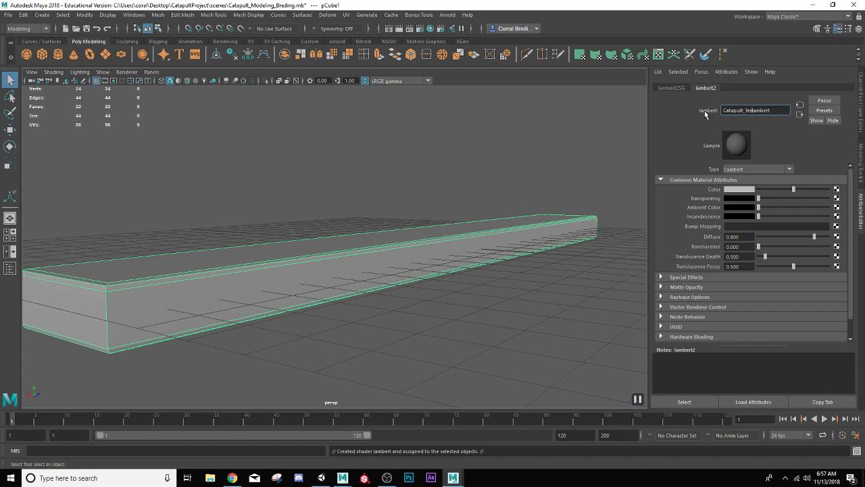
pyautogui.write('xture_')
pyautogui.press('Return')
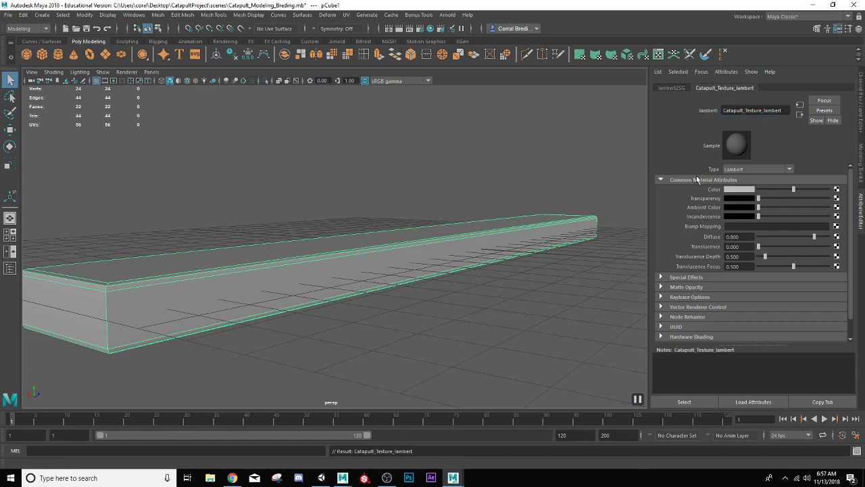
# Step: Connect a File texture to the material's Color and load Catapult INUV.jpg from sourceimages
pyautogui.click(837, 190)
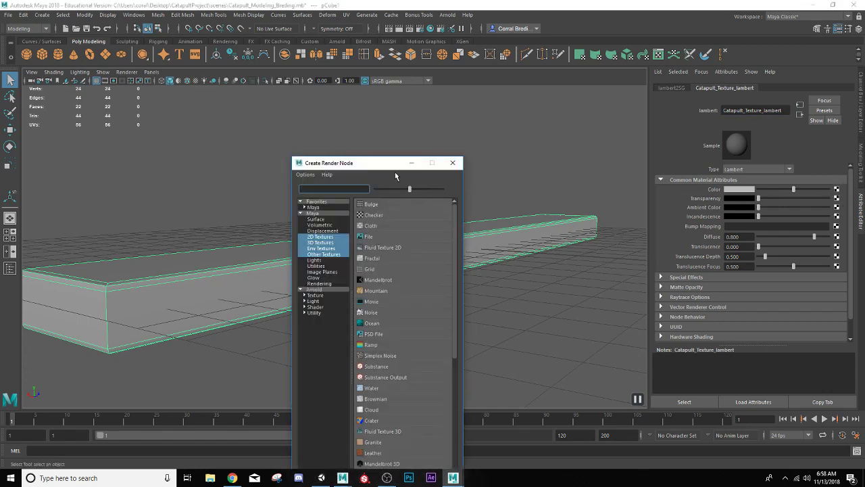
pyautogui.moveTo(391, 166); pyautogui.dragTo(609, 97)
pyautogui.click(585, 167)
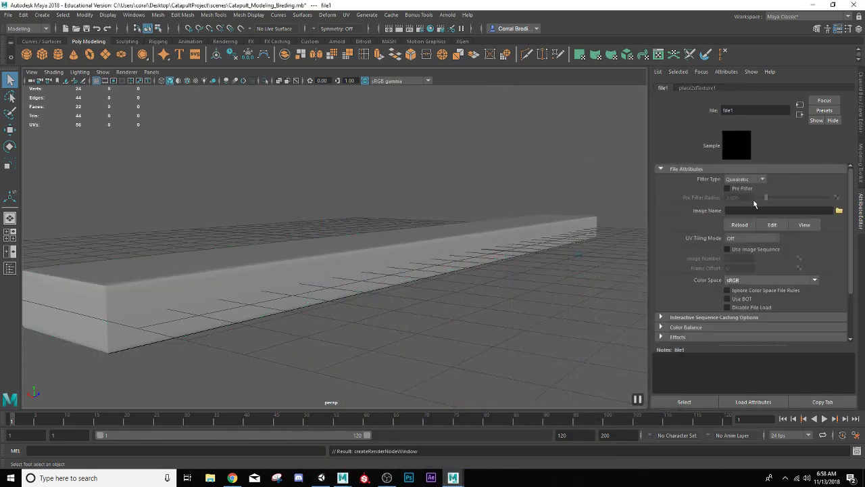
pyautogui.click(838, 211)
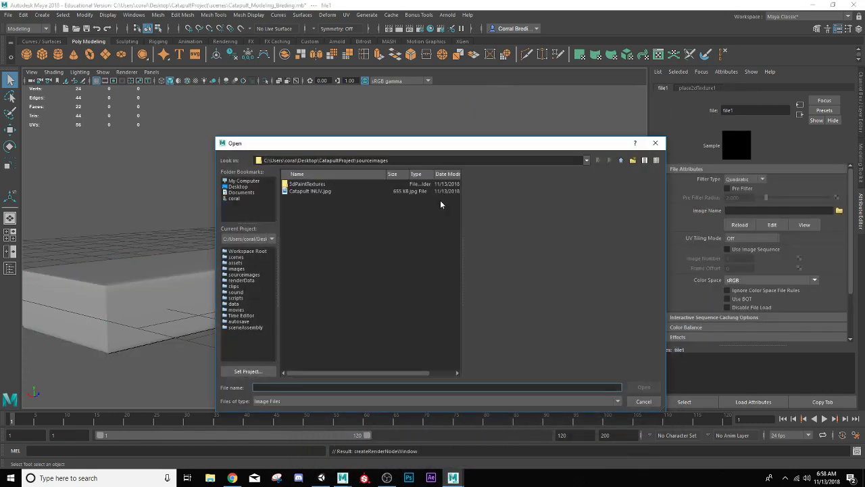
pyautogui.click(319, 192)
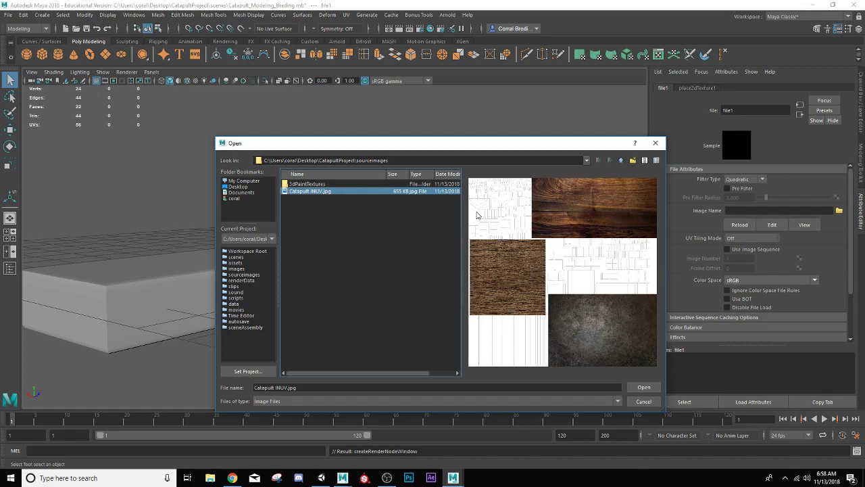
pyautogui.click(643, 387)
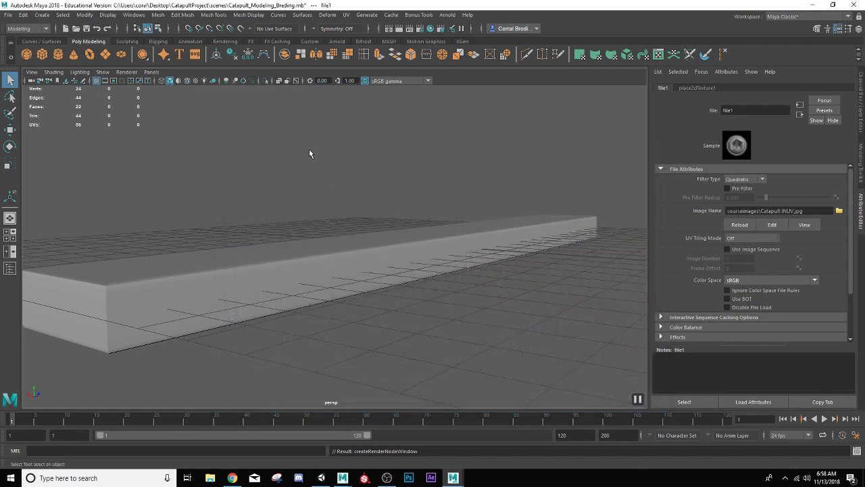
# Step: Turn on textured shading and select the pCube1 beam to see the Catapult INUV texture on it
pyautogui.keyDown('alt'); pyautogui.moveTo(316, 250); pyautogui.dragTo(377, 248); pyautogui.keyUp('alt')
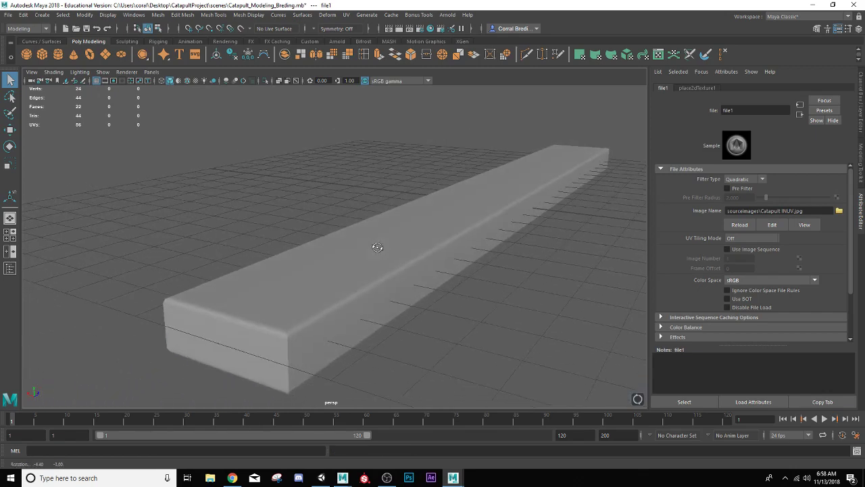
pyautogui.click(196, 82)
pyautogui.keyDown('alt'); pyautogui.moveTo(393, 327); pyautogui.dragTo(377, 312); pyautogui.keyUp('alt')
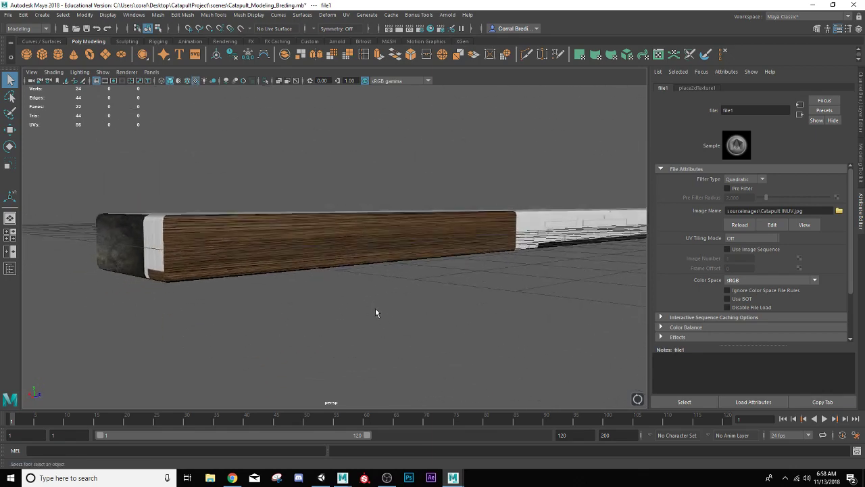
pyautogui.keyDown('alt'); pyautogui.moveTo(338, 223); pyautogui.dragTo(358, 240); pyautogui.keyUp('alt')
pyautogui.click(348, 236)
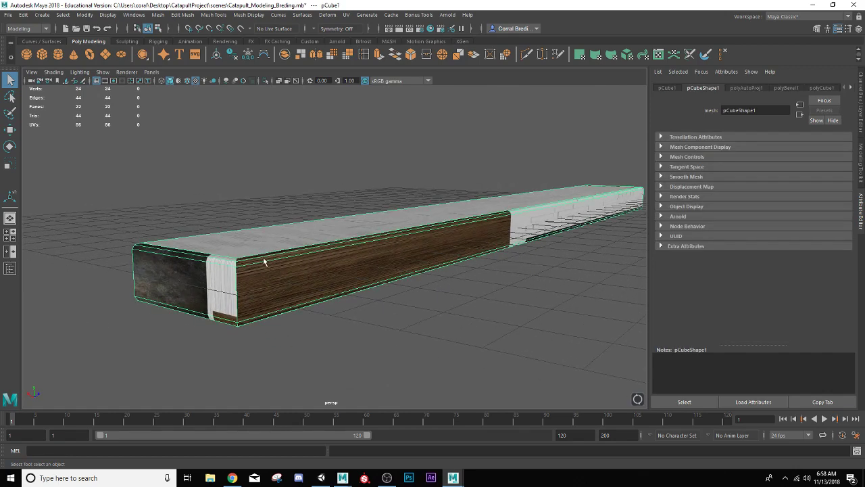
pyautogui.keyDown('alt'); pyautogui.moveTo(264, 261); pyautogui.dragTo(336, 266); pyautogui.keyUp('alt')
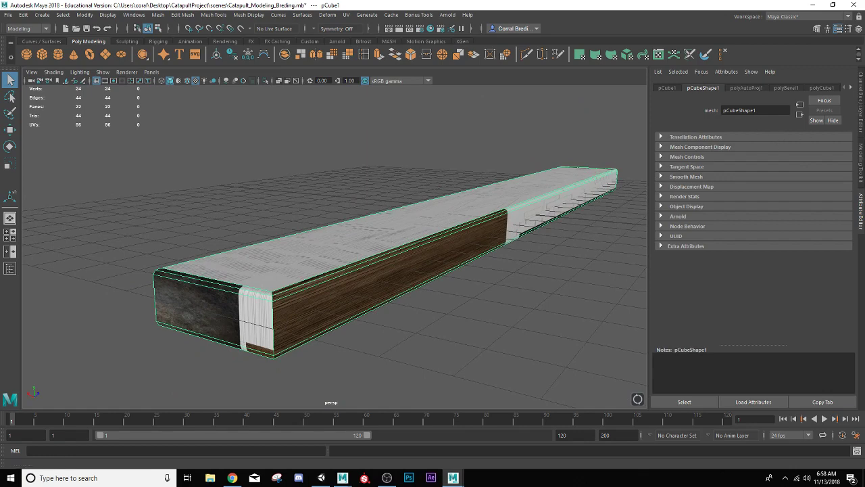
# Step: Rename pCube1 to Mesh_Wood_Beam in the Channel Box
pyautogui.click(861, 95)
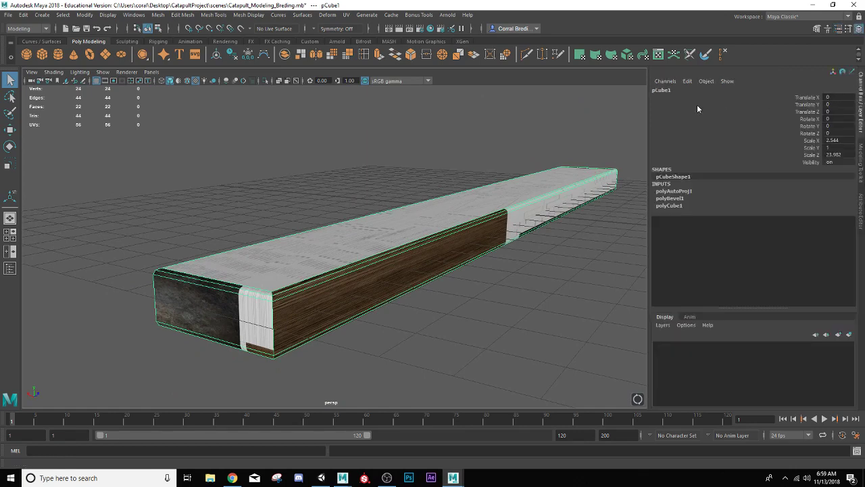
pyautogui.doubleClick(661, 91)
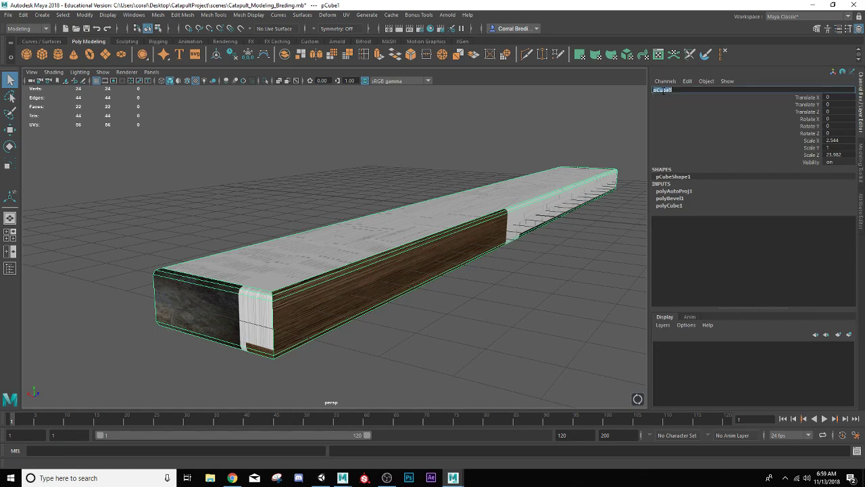
pyautogui.write('Woo')
pyautogui.write('Mesh')
pyautogui.press('Return')
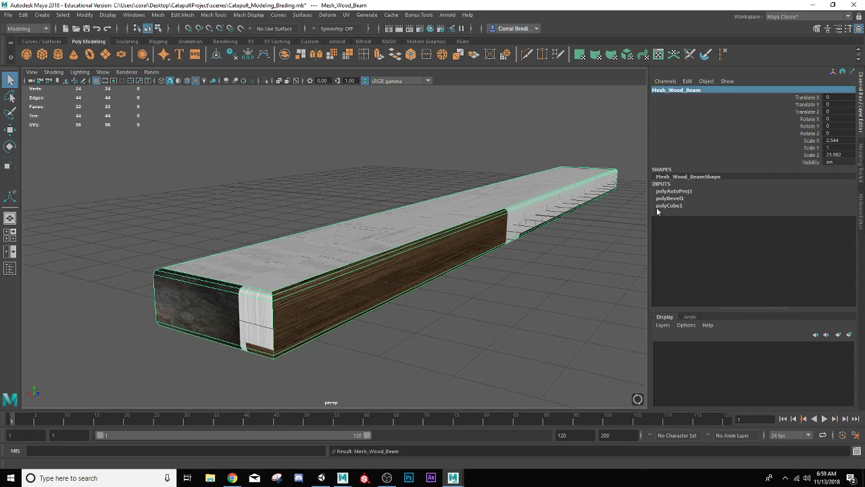
# Step: Use a two-pane layout with the left pane as the UV Editor, showing shaded UV shells
pyautogui.click(10, 252)
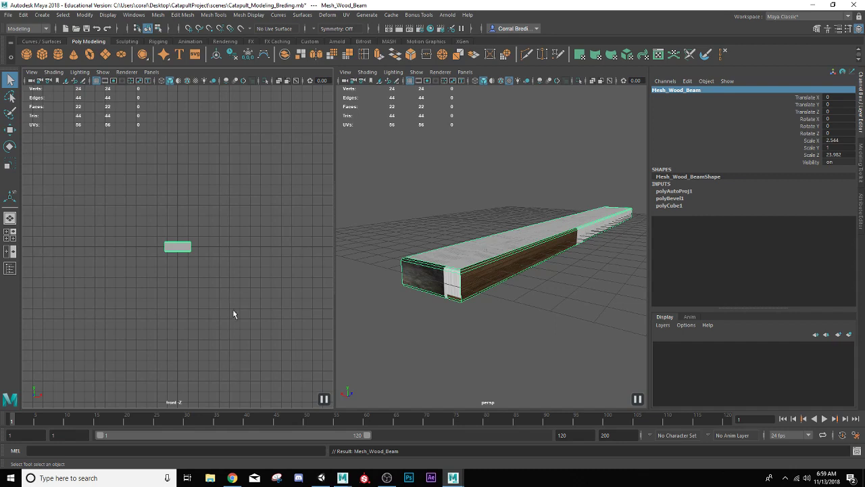
pyautogui.click(151, 72)
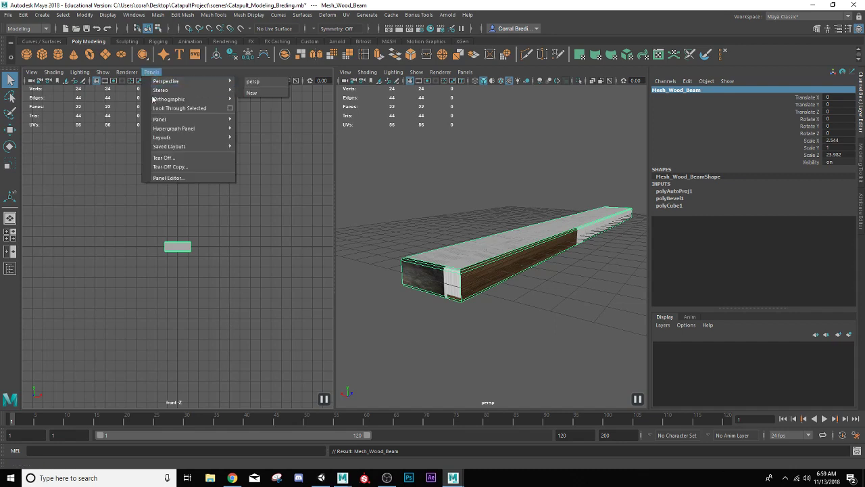
pyautogui.moveTo(167, 123)
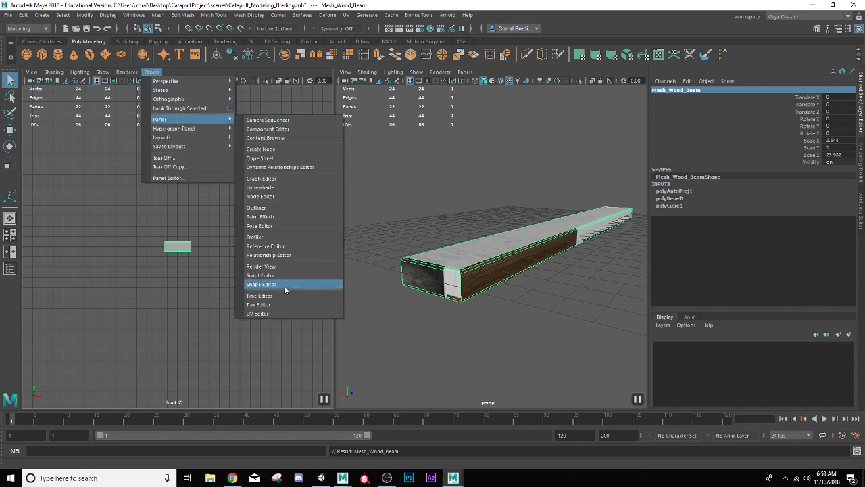
pyautogui.click(272, 313)
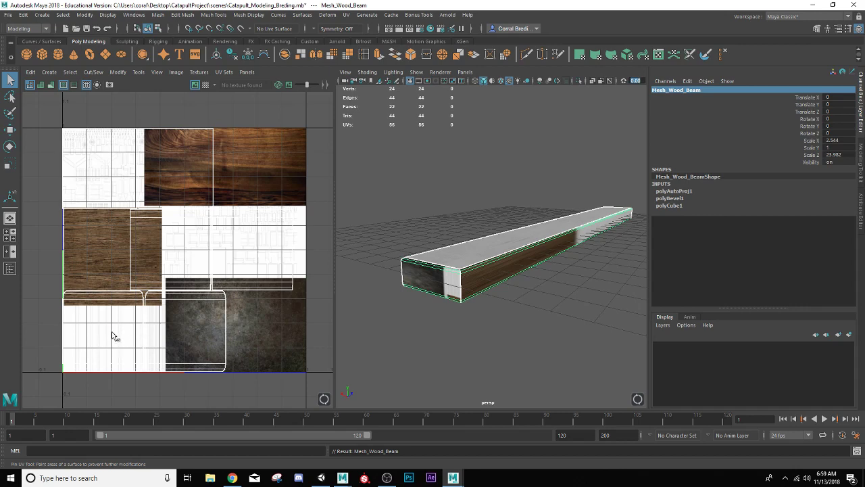
pyautogui.click(41, 86)
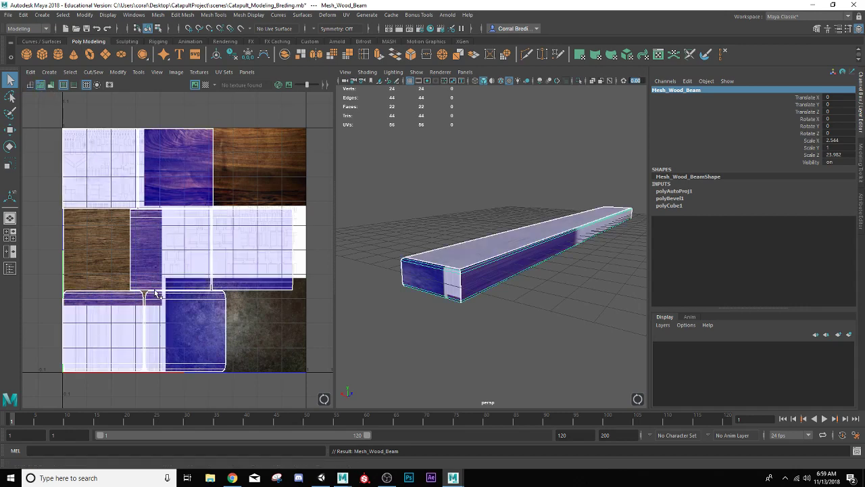
# Step: Select all six UV shells in shell mode and move them to the right of the texture
pyautogui.rightClick(158, 244)
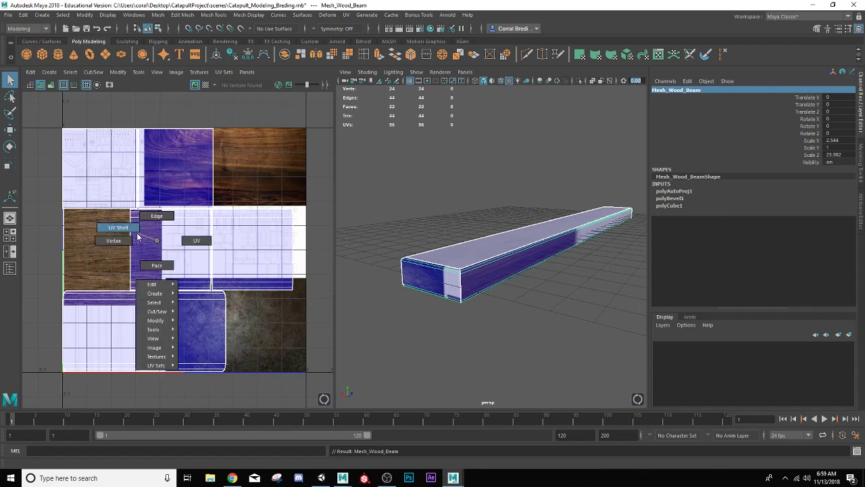
pyautogui.click(128, 228)
pyautogui.scroll(-3, 135, 233)
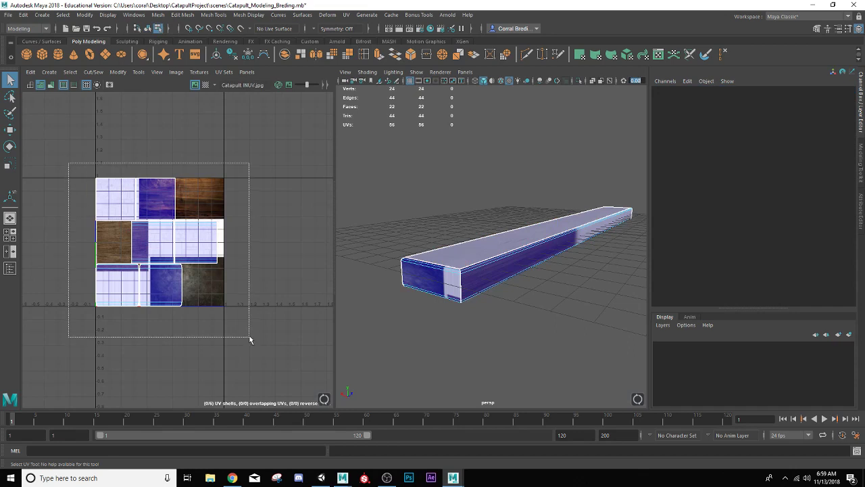
pyautogui.hotkey('ctrl', 'a')
pyautogui.press('w')
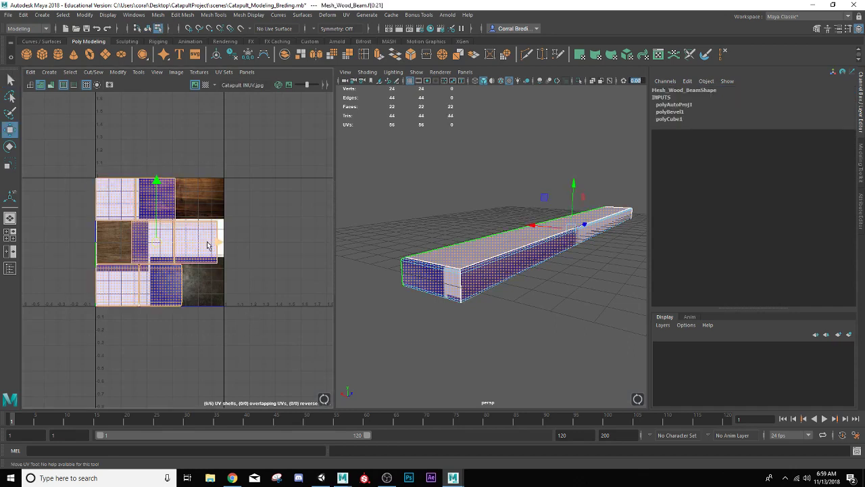
pyautogui.moveTo(214, 244); pyautogui.dragTo(346, 247)
pyautogui.scroll(-1, 244, 230)
pyautogui.keyDown('alt'); pyautogui.moveTo(243, 229); pyautogui.dragTo(197, 230, button='middle'); pyautogui.keyUp('alt')
pyautogui.scroll(3, 225, 219)
pyautogui.moveTo(406, 219)
pyautogui.keyDown('alt'); pyautogui.mouseDown()
pyautogui.moveTo(385, 217)
pyautogui.moveTo(397, 222)
pyautogui.moveTo(391, 227)
pyautogui.mouseUp(); pyautogui.keyUp('alt')
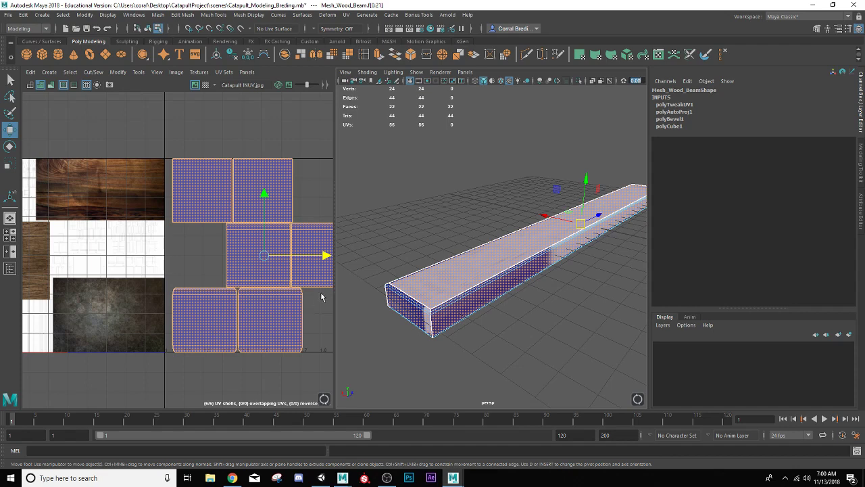
# Step: Clear the UV selection and marquee-select the beam's side faces in the viewport
pyautogui.click(181, 272)
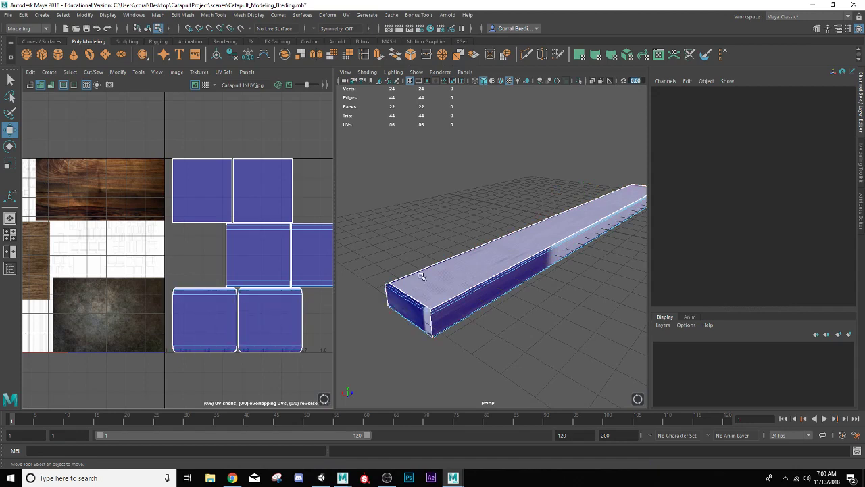
pyautogui.keyDown('alt'); pyautogui.moveTo(479, 309); pyautogui.dragTo(446, 284); pyautogui.keyUp('alt')
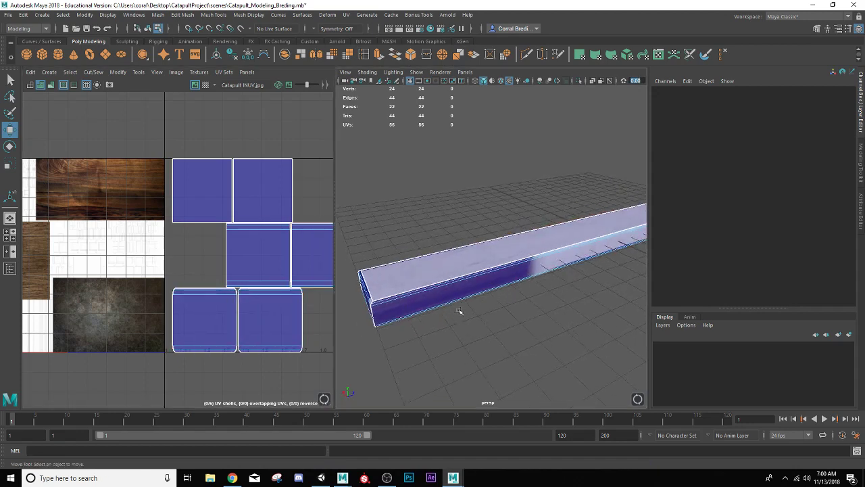
pyautogui.click(425, 264)
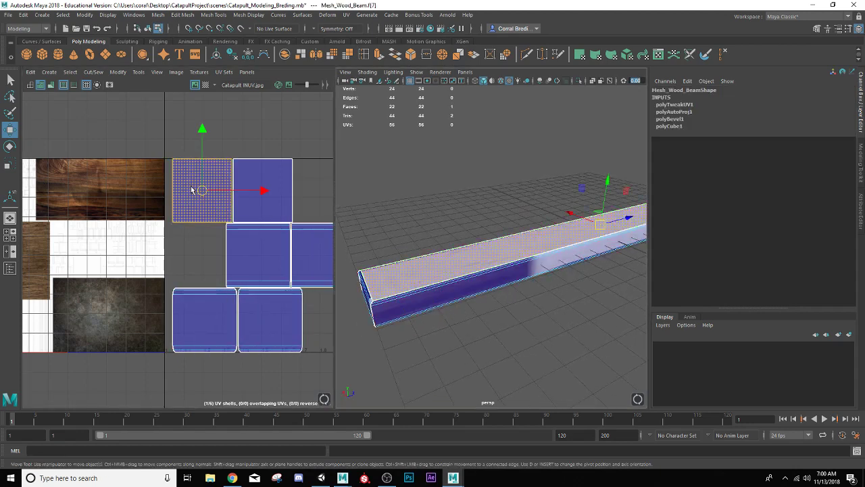
pyautogui.moveTo(428, 301)
pyautogui.keyDown('alt'); pyautogui.mouseDown()
pyautogui.moveTo(440, 319)
pyautogui.moveTo(432, 304)
pyautogui.mouseUp(); pyautogui.keyUp('alt')
pyautogui.moveTo(411, 197); pyautogui.dragTo(522, 334)
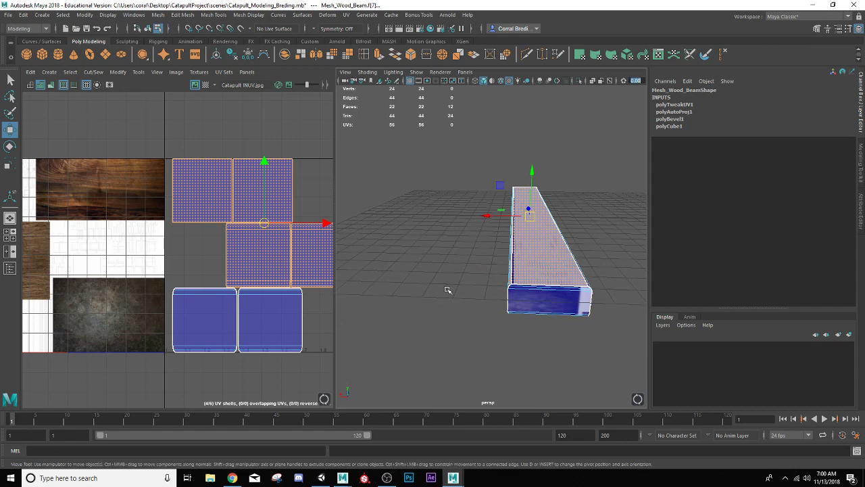
# Step: Move the four selected UV shells up-left above the texture, then pick the top-left shell
pyautogui.keyDown('alt'); pyautogui.moveTo(217, 245); pyautogui.dragTo(233, 252, button='middle'); pyautogui.keyUp('alt')
pyautogui.moveTo(277, 228); pyautogui.dragTo(172, 152)
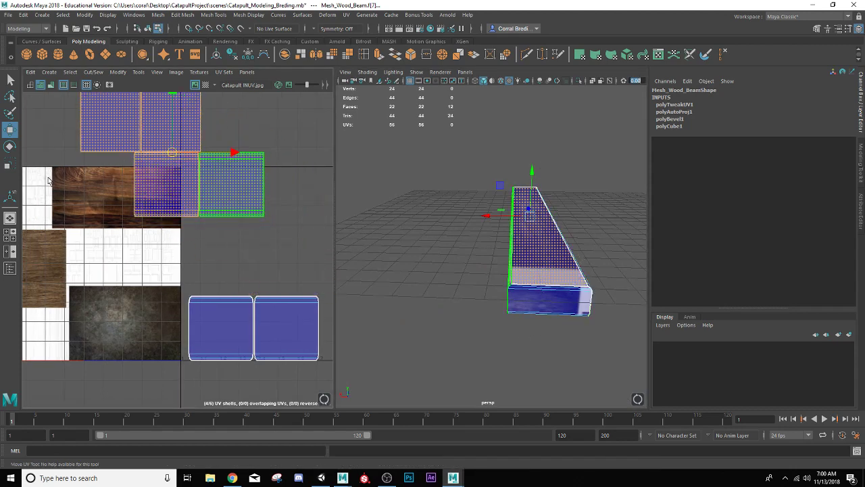
pyautogui.keyDown('alt'); pyautogui.moveTo(257, 203); pyautogui.dragTo(312, 231, button='middle'); pyautogui.keyUp('alt')
pyautogui.scroll(3, 460, 235)
pyautogui.keyDown('alt'); pyautogui.moveTo(460, 235); pyautogui.dragTo(399, 223); pyautogui.keyUp('alt')
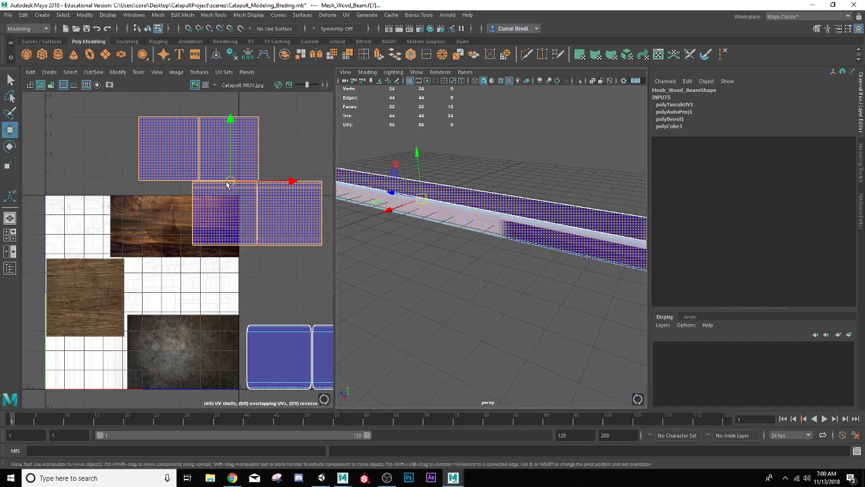
pyautogui.moveTo(228, 183); pyautogui.dragTo(149, 141)
pyautogui.keyDown('alt'); pyautogui.moveTo(148, 142); pyautogui.dragTo(189, 209, button='middle'); pyautogui.keyUp('alt')
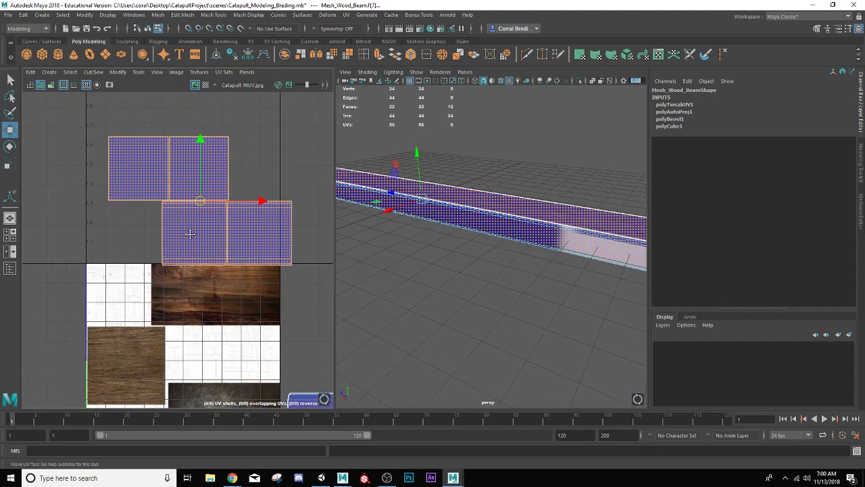
pyautogui.click(133, 184)
pyautogui.keyDown('alt'); pyautogui.moveTo(405, 228); pyautogui.dragTo(374, 218); pyautogui.keyUp('alt')
# Step: Move the top-left UV shell onto the wood texture and raise the three upper shells slightly
pyautogui.click(510, 218)
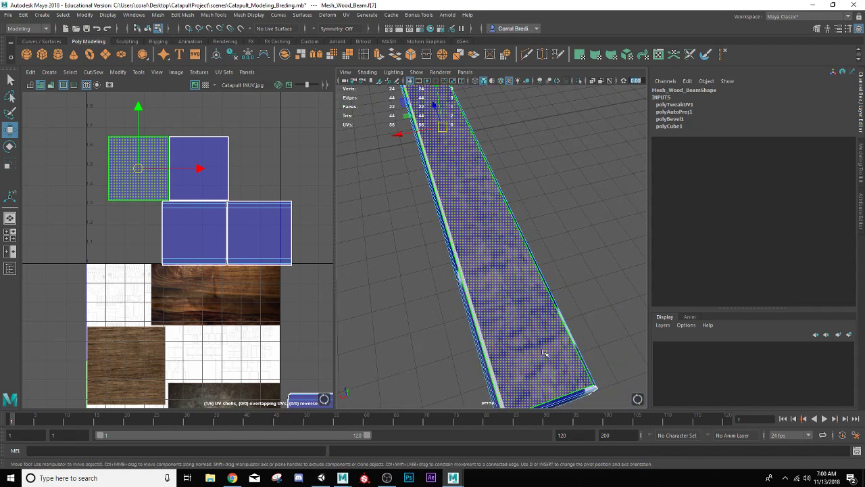
pyautogui.keyDown('alt'); pyautogui.moveTo(508, 284); pyautogui.dragTo(572, 226); pyautogui.keyUp('alt')
pyautogui.click(571, 226)
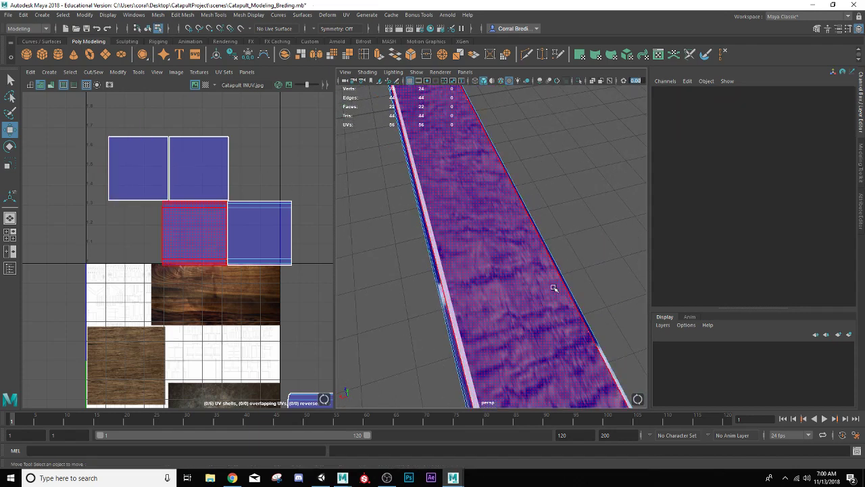
pyautogui.click(128, 167)
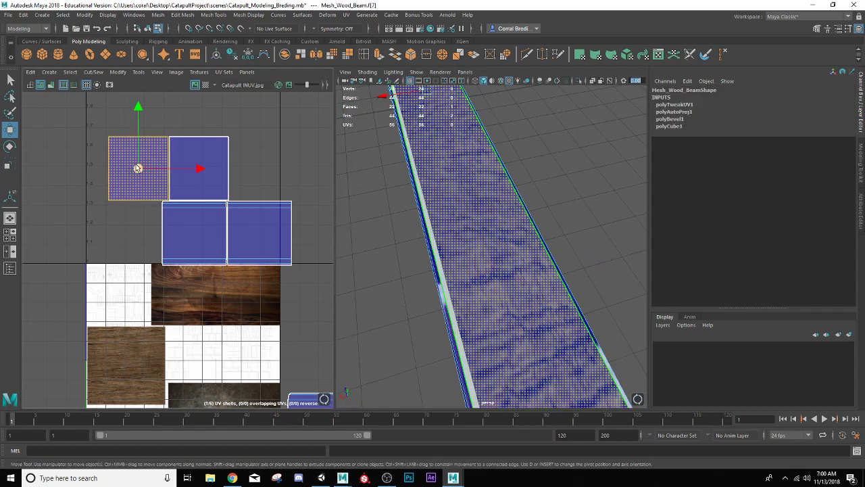
pyautogui.moveTo(138, 168); pyautogui.dragTo(215, 296)
pyautogui.scroll(3, 216, 290)
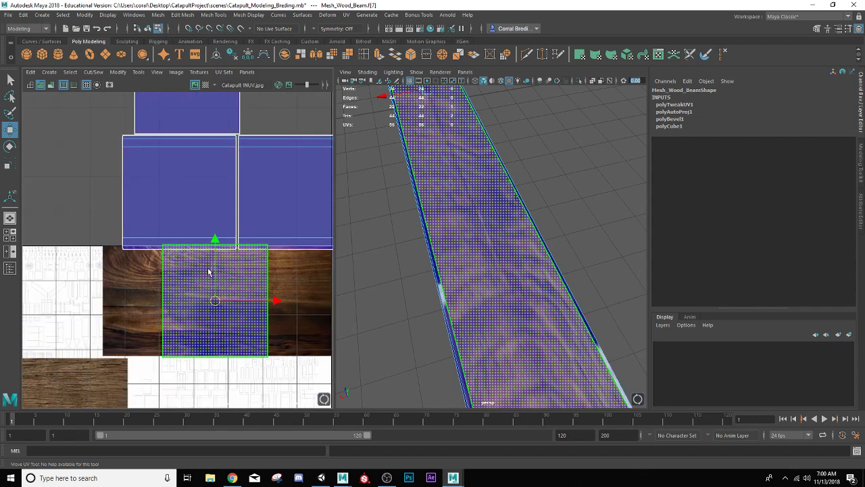
pyautogui.moveTo(177, 121); pyautogui.dragTo(257, 168)
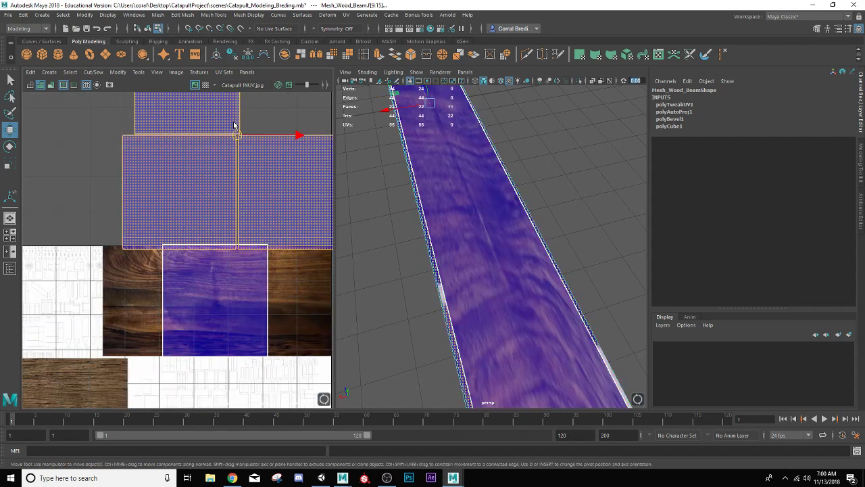
pyautogui.moveTo(234, 125); pyautogui.dragTo(235, 108)
# Step: Scale the wood shell shorter and wider to fit the plank texture, then return to Object Mode
pyautogui.click(237, 284)
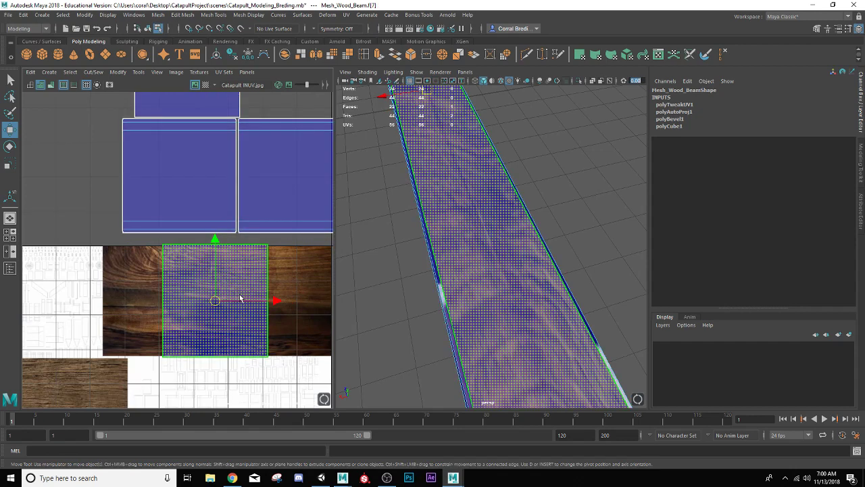
pyautogui.keyDown('alt'); pyautogui.moveTo(237, 295); pyautogui.dragTo(162, 253, button='middle'); pyautogui.keyUp('alt')
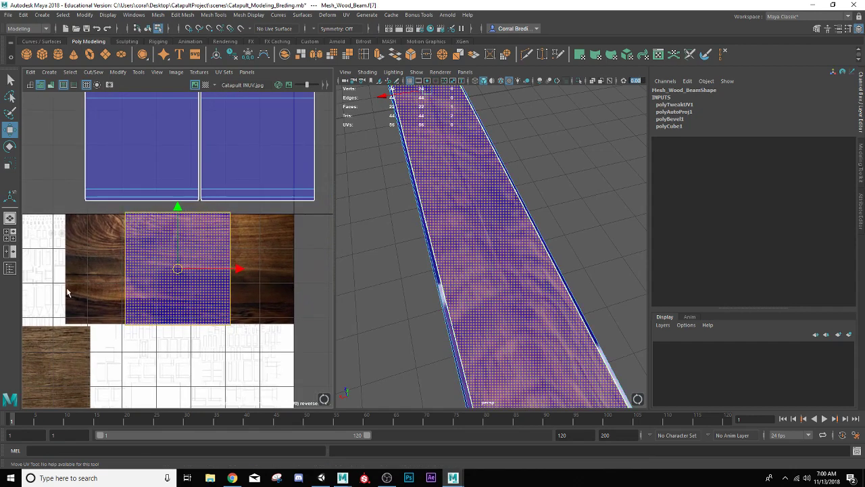
pyautogui.press('r')
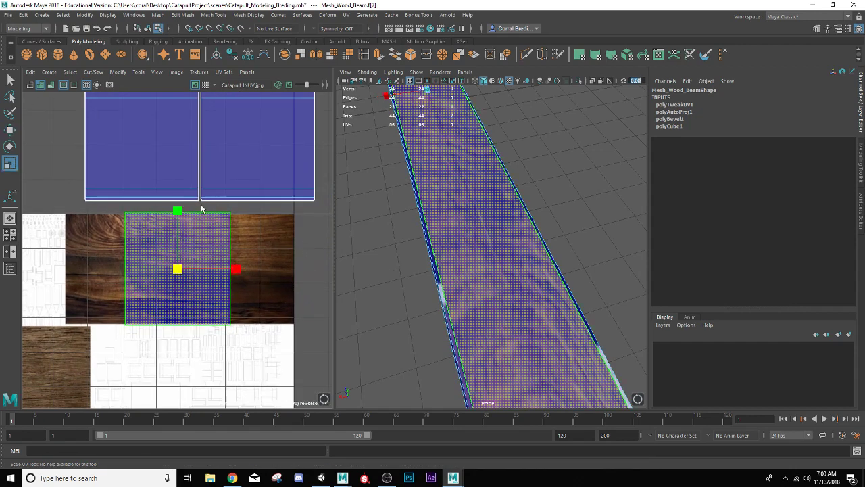
pyautogui.moveTo(177, 211); pyautogui.dragTo(178, 214)
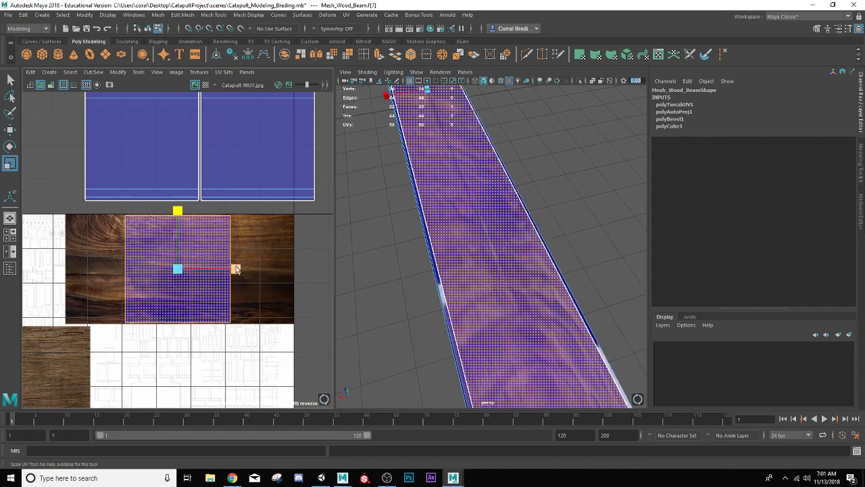
pyautogui.moveTo(236, 269); pyautogui.dragTo(303, 280)
pyautogui.press('w')
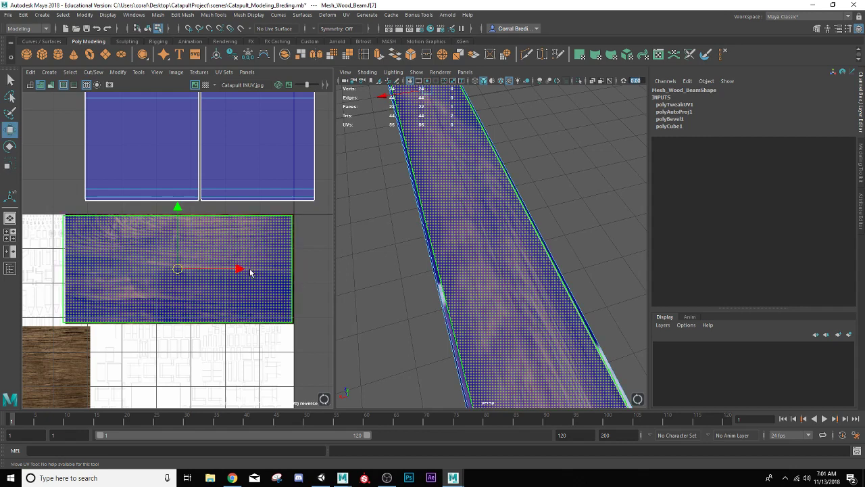
pyautogui.moveTo(236, 268); pyautogui.dragTo(234, 269)
pyautogui.press('r')
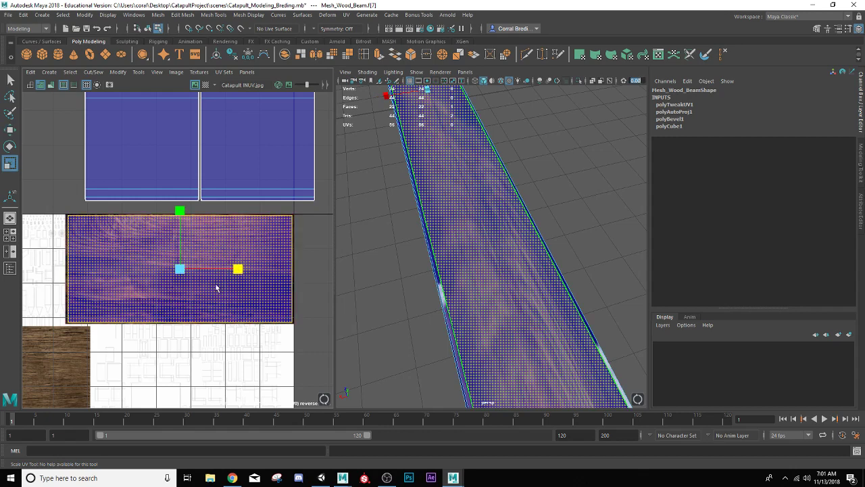
pyautogui.moveTo(501, 201); pyautogui.dragTo(530, 173, button='right')
# Step: Reselect the top-face UV shell, rescale it shorter and wider, and nudge it slightly right
pyautogui.click(530, 173)
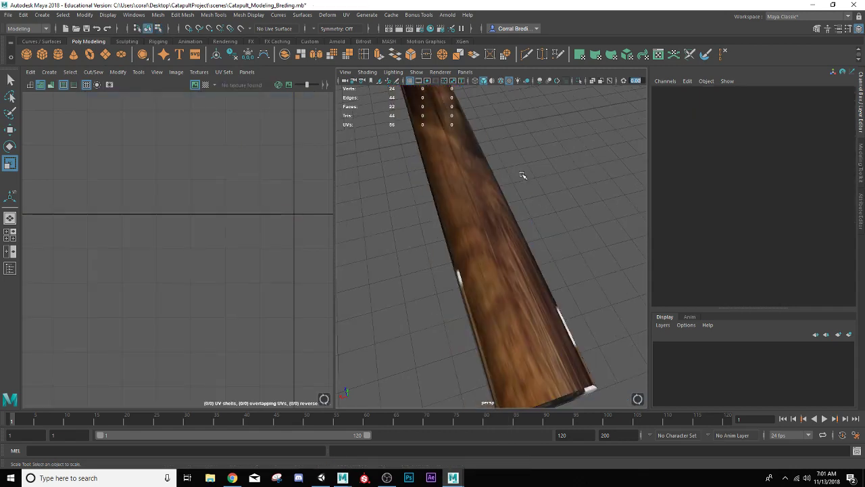
pyautogui.click(486, 222)
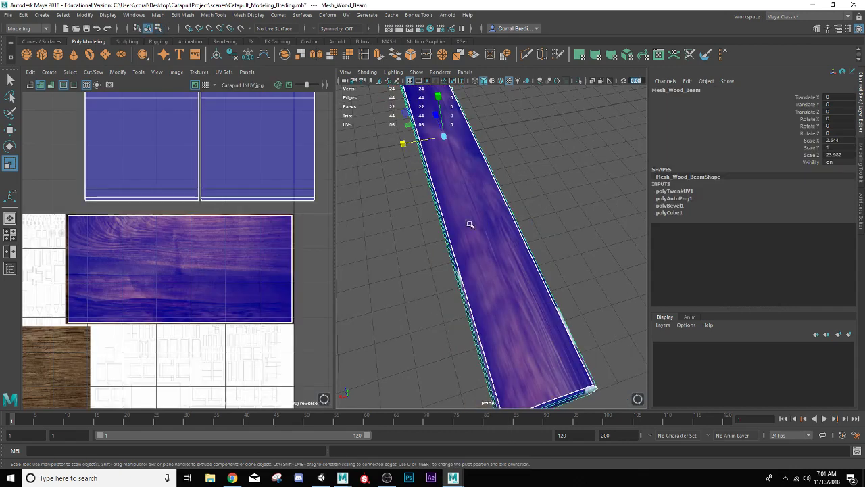
pyautogui.moveTo(216, 265); pyautogui.dragTo(189, 259, button='right')
pyautogui.click(201, 259)
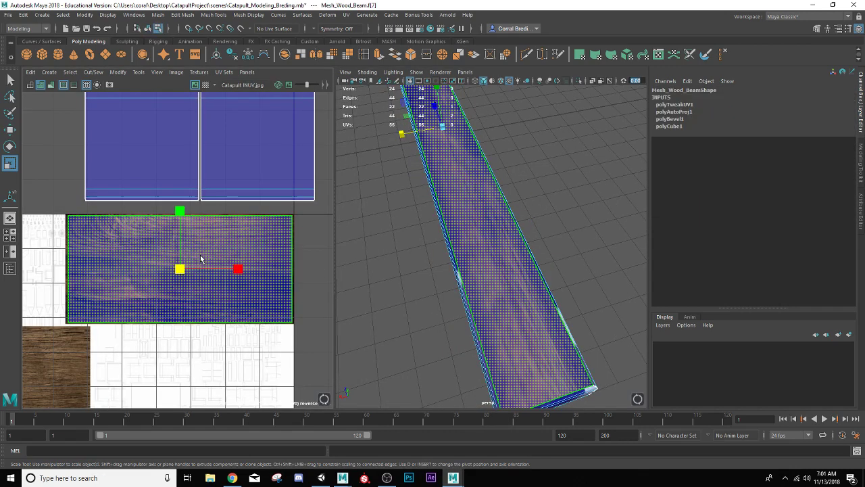
pyautogui.press('e')
pyautogui.moveTo(222, 228); pyautogui.dragTo(108, 192)
pyautogui.hotkey('ctrl', 'z')
pyautogui.press('r')
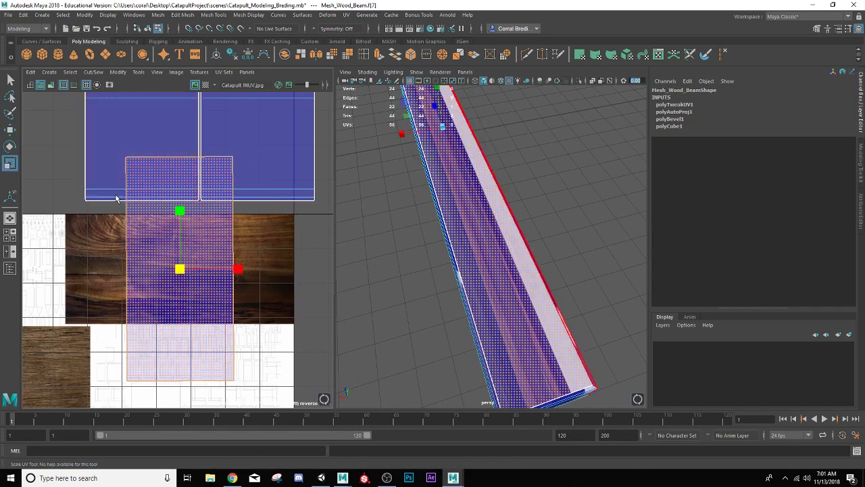
pyautogui.moveTo(174, 214); pyautogui.dragTo(177, 246)
pyautogui.moveTo(238, 268); pyautogui.dragTo(304, 285)
pyautogui.press('w')
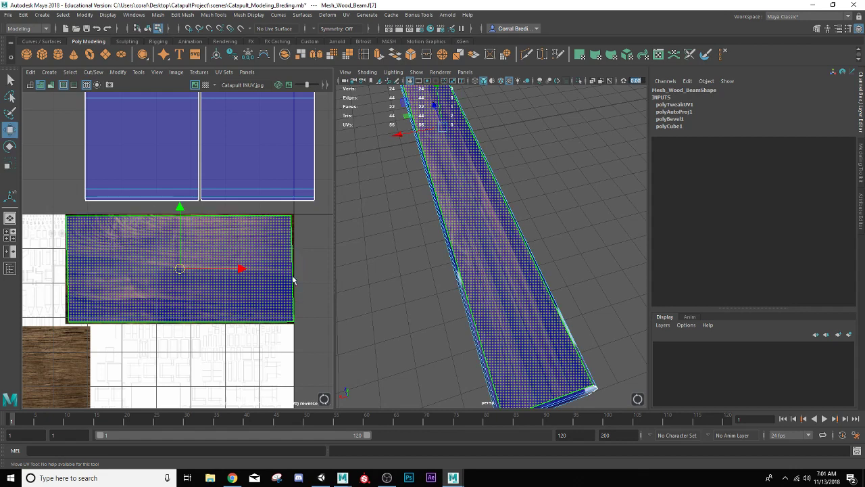
pyautogui.moveTo(240, 268); pyautogui.dragTo(243, 268)
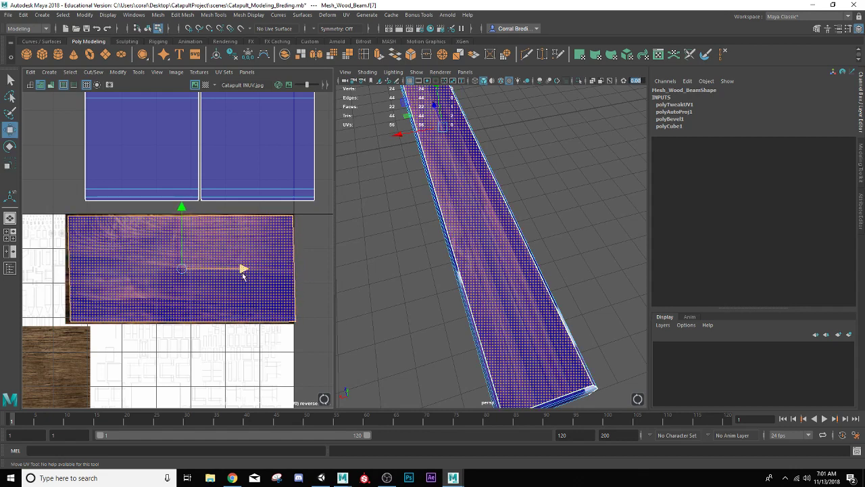
# Step: Select the UVs along the shell's bottom edge, then return to Object Mode
pyautogui.moveTo(268, 311); pyautogui.dragTo(238, 303, button='right')
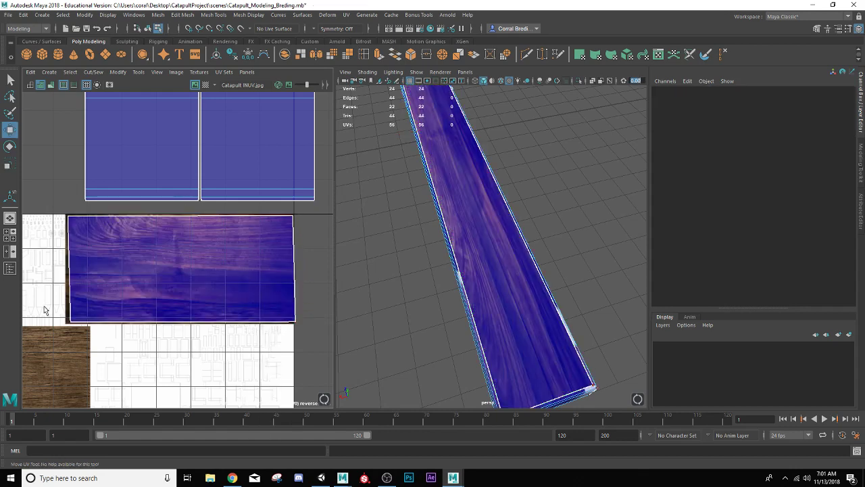
pyautogui.moveTo(43, 309); pyautogui.dragTo(290, 360)
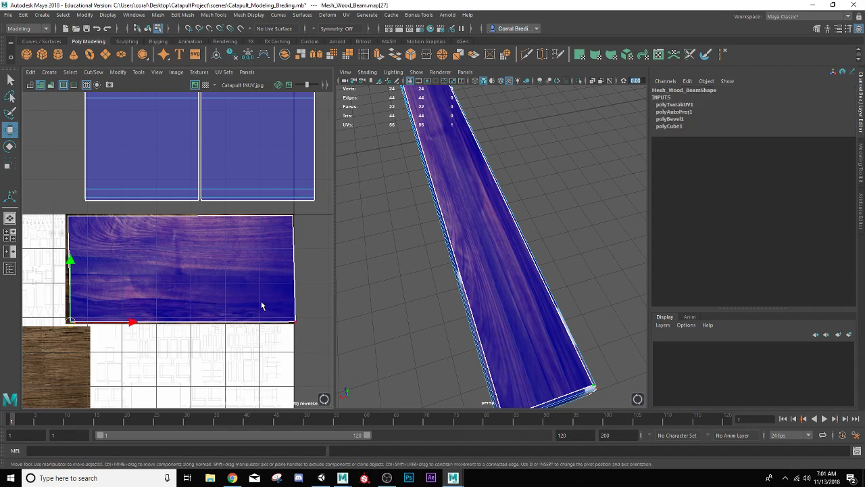
pyautogui.keyDown('shift'); pyautogui.moveTo(263, 306); pyautogui.dragTo(303, 328); pyautogui.keyUp('shift')
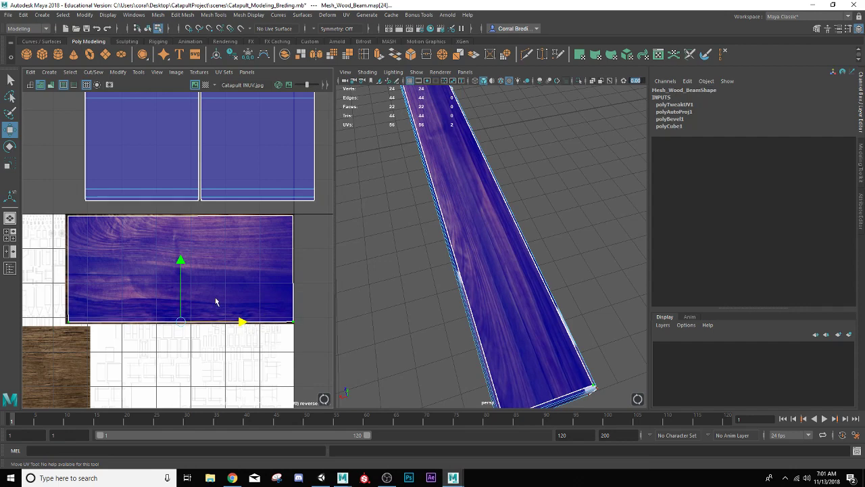
pyautogui.moveTo(492, 193); pyautogui.dragTo(519, 167, button='right')
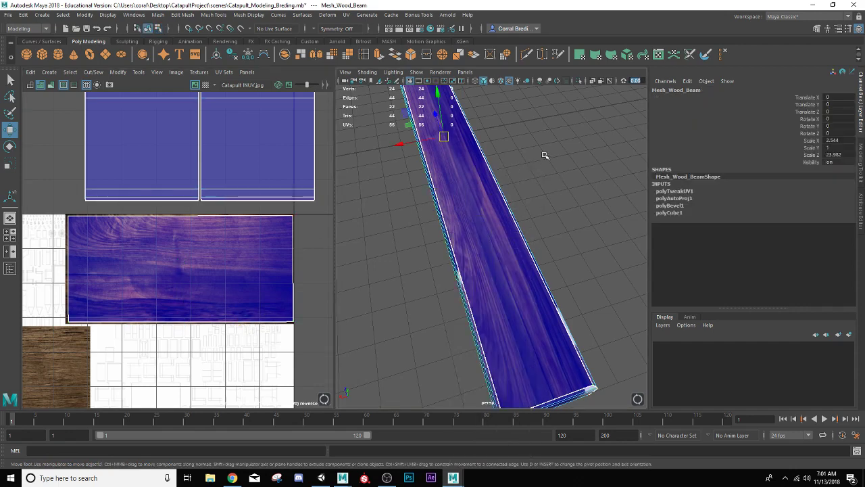
pyautogui.keyDown('alt'); pyautogui.moveTo(481, 214); pyautogui.dragTo(460, 237); pyautogui.keyUp('alt')
# Step: Select the beam face's UV shell and move it onto the purple wood texture
pyautogui.click(459, 237)
pyautogui.scroll(-3, 232, 192)
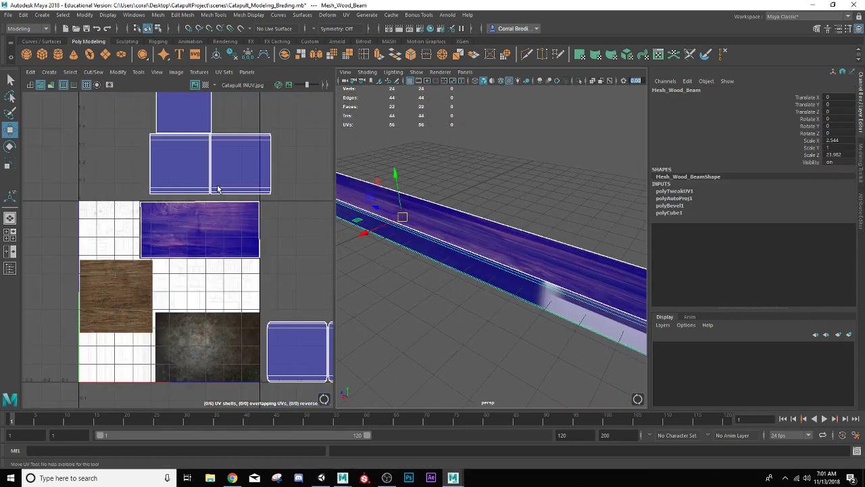
pyautogui.moveTo(192, 179); pyautogui.dragTo(187, 173, button='right')
pyautogui.click(181, 169)
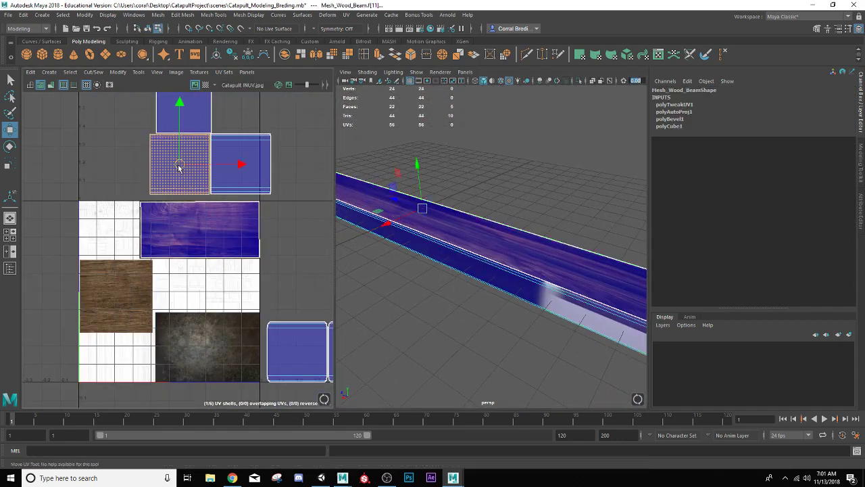
pyautogui.moveTo(179, 170); pyautogui.dragTo(192, 233)
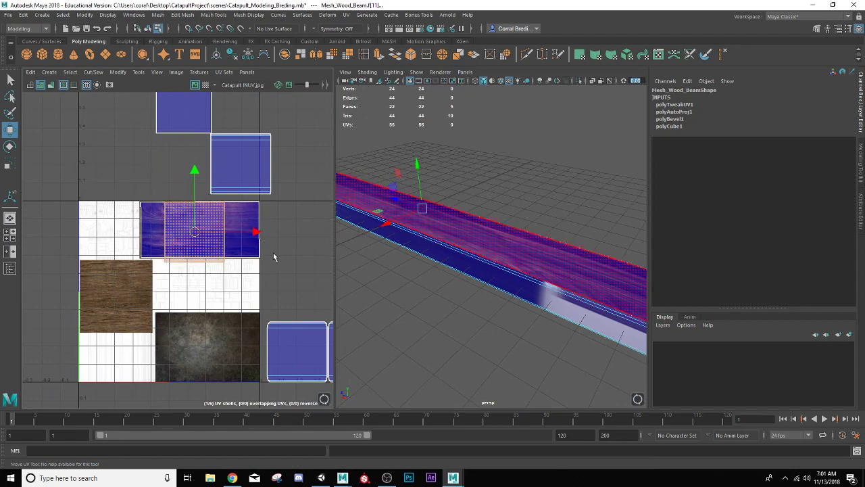
pyautogui.keyDown('alt'); pyautogui.moveTo(351, 283); pyautogui.dragTo(276, 230); pyautogui.keyUp('alt')
# Step: Squash the shell vertically and widen it to fill the texture tile, shifting it right
pyautogui.press('r')
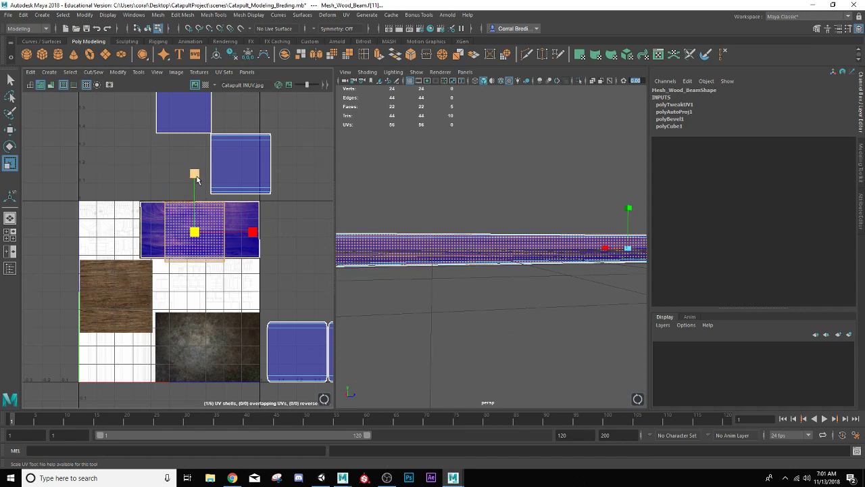
pyautogui.moveTo(196, 180)
pyautogui.mouseDown()
pyautogui.moveTo(196, 193)
pyautogui.moveTo(194, 169)
pyautogui.mouseUp()
pyautogui.press('w')
pyautogui.press('r')
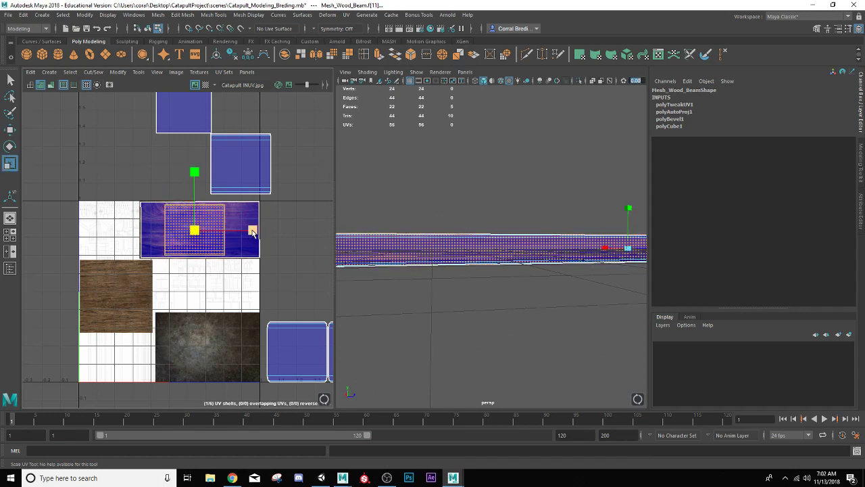
pyautogui.moveTo(253, 232); pyautogui.dragTo(309, 239)
pyautogui.press('w')
pyautogui.moveTo(254, 230); pyautogui.dragTo(261, 233)
pyautogui.press('r')
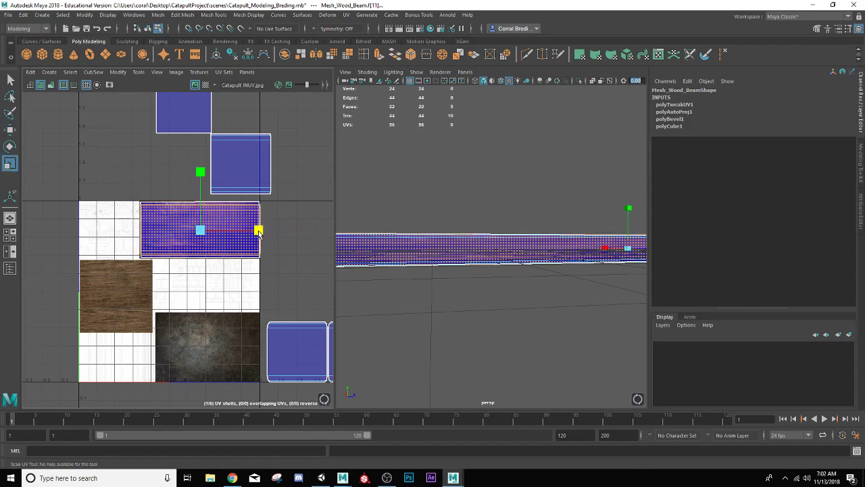
# Step: Fine-tune the shell's placement with a slight leftward shift
pyautogui.scroll(-2, 263, 236)
pyautogui.scroll(5, 227, 248)
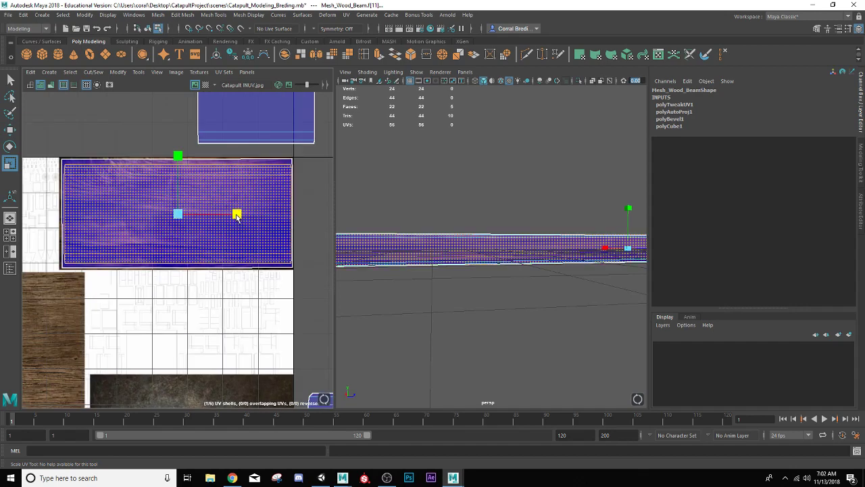
pyautogui.press('w')
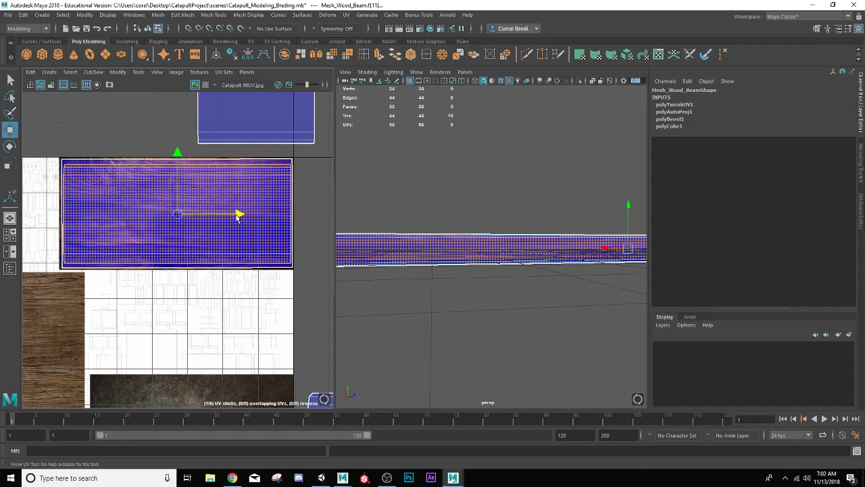
pyautogui.moveTo(238, 215); pyautogui.dragTo(238, 215)
pyautogui.press('r')
pyautogui.press('w')
pyautogui.press('r')
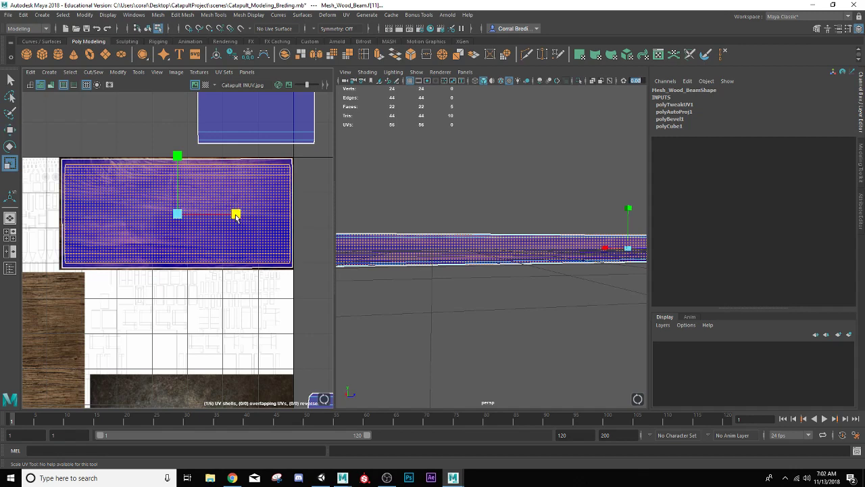
# Step: Return to Object Mode and reselect the Mesh_Wood_Beam beam
pyautogui.click(492, 304)
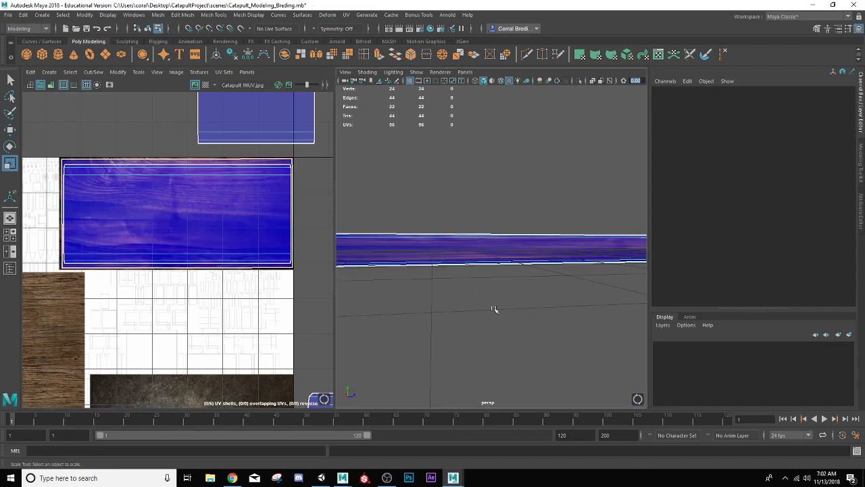
pyautogui.keyDown('alt'); pyautogui.moveTo(492, 304); pyautogui.dragTo(489, 239); pyautogui.keyUp('alt')
pyautogui.moveTo(491, 244); pyautogui.dragTo(502, 185, button='right')
pyautogui.click(502, 185)
pyautogui.keyDown('alt'); pyautogui.moveTo(502, 276); pyautogui.dragTo(478, 257); pyautogui.keyUp('alt')
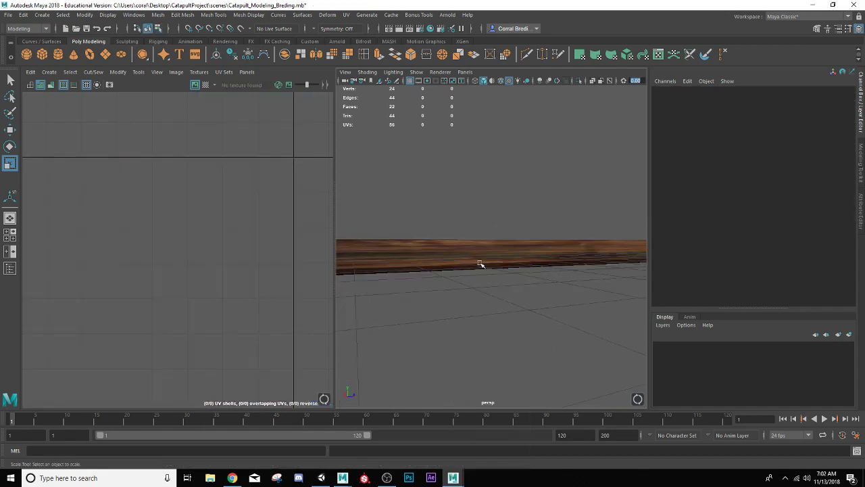
pyautogui.click(473, 254)
# Step: Nudge the face's UV shell slightly upward, then go back to Object Mode to check the wood grain
pyautogui.moveTo(234, 228); pyautogui.dragTo(216, 207, button='right')
pyautogui.click(215, 208)
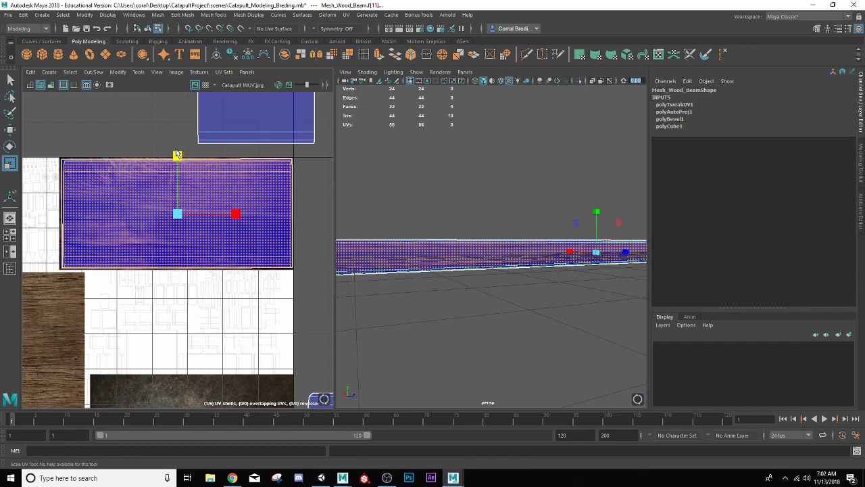
pyautogui.press('w')
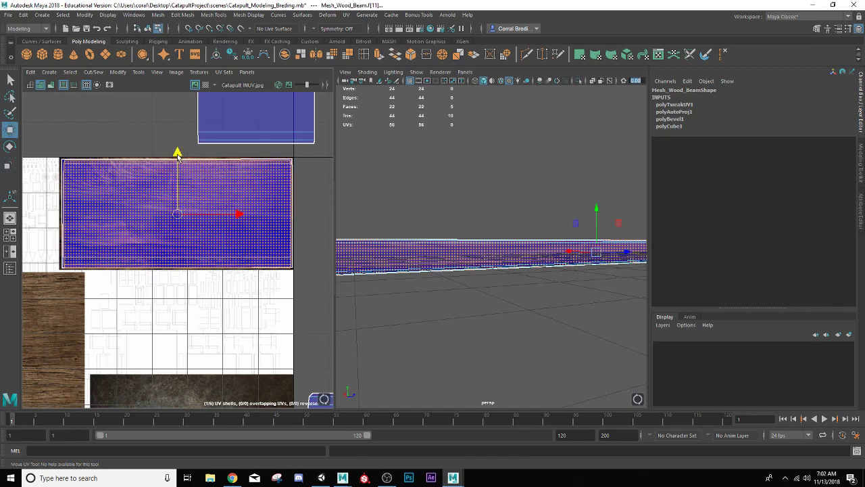
pyautogui.moveTo(177, 154); pyautogui.dragTo(177, 152)
pyautogui.click(423, 190)
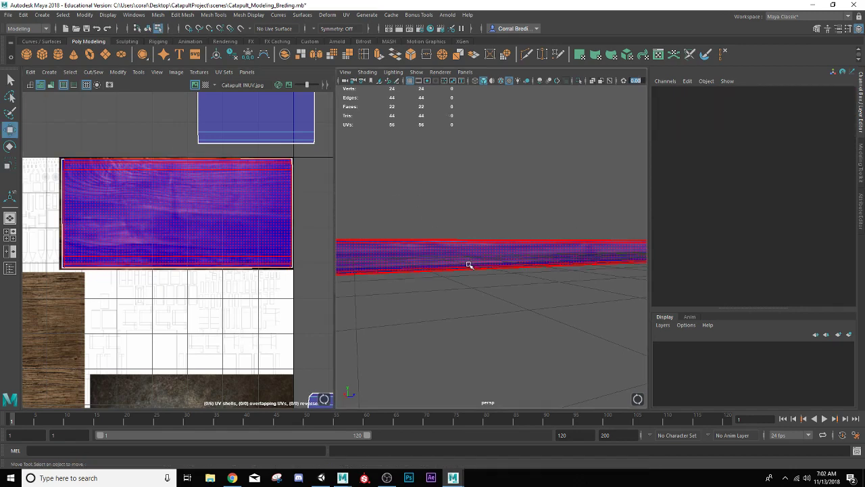
pyautogui.moveTo(458, 257); pyautogui.dragTo(489, 201, button='right')
pyautogui.keyDown('alt'); pyautogui.moveTo(488, 200); pyautogui.dragTo(548, 266); pyautogui.keyUp('alt')
pyautogui.scroll(-5, 432, 259)
pyautogui.scroll(5, 456, 252)
# Step: Pick a beam UV shell in face mode, rotate it 90° to vertical, then squash and widen it
pyautogui.click(447, 277)
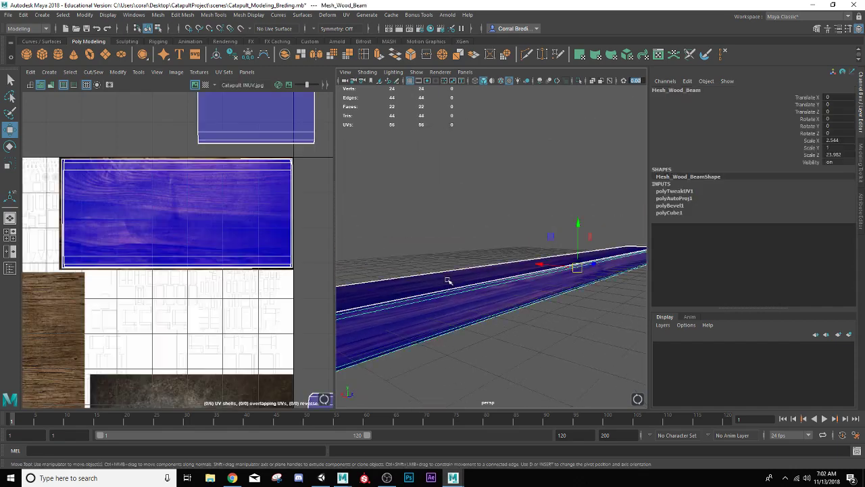
pyautogui.moveTo(215, 231); pyautogui.dragTo(200, 217, button='right')
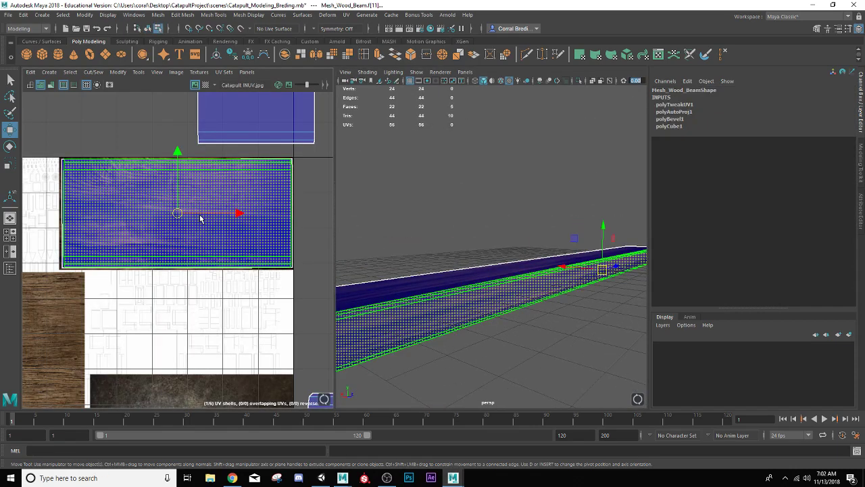
pyautogui.scroll(-1, 200, 217)
pyautogui.scroll(-3, 384, 303)
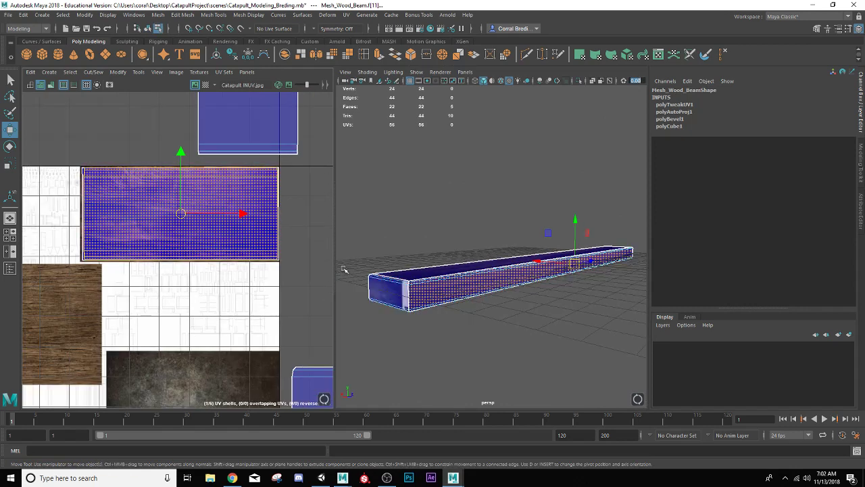
pyautogui.press('e')
pyautogui.moveTo(234, 188); pyautogui.dragTo(206, 257)
pyautogui.press('r')
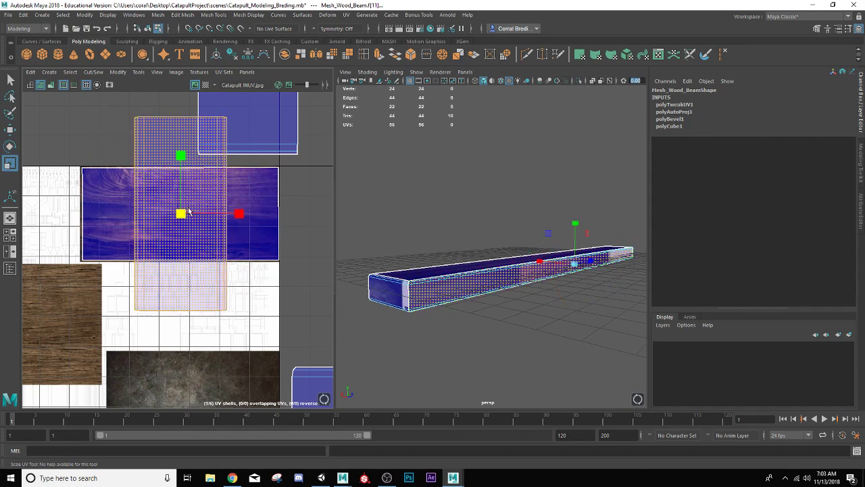
pyautogui.moveTo(179, 158); pyautogui.dragTo(173, 194)
pyautogui.moveTo(239, 214); pyautogui.dragTo(299, 217)
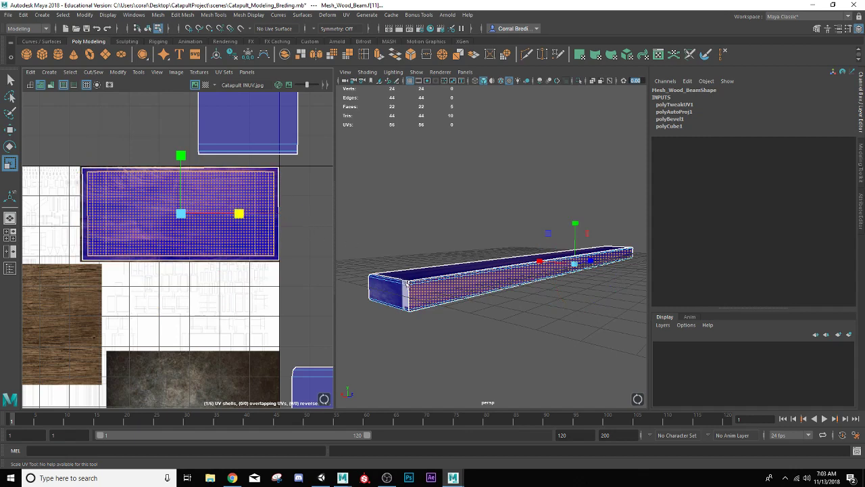
# Step: Return to object mode, view the beam edge-on, and undo the last two UV changes
pyautogui.moveTo(408, 286); pyautogui.dragTo(438, 201, button='right')
pyautogui.click(432, 205)
pyautogui.scroll(3, 435, 219)
pyautogui.keyDown('alt'); pyautogui.moveTo(434, 219); pyautogui.dragTo(358, 271); pyautogui.keyUp('alt')
pyautogui.click(394, 276)
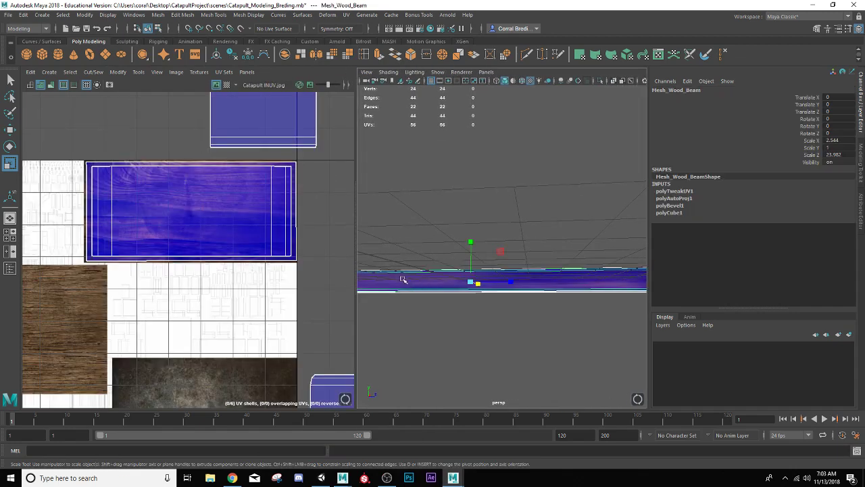
pyautogui.hotkey('ctrl', 'z')
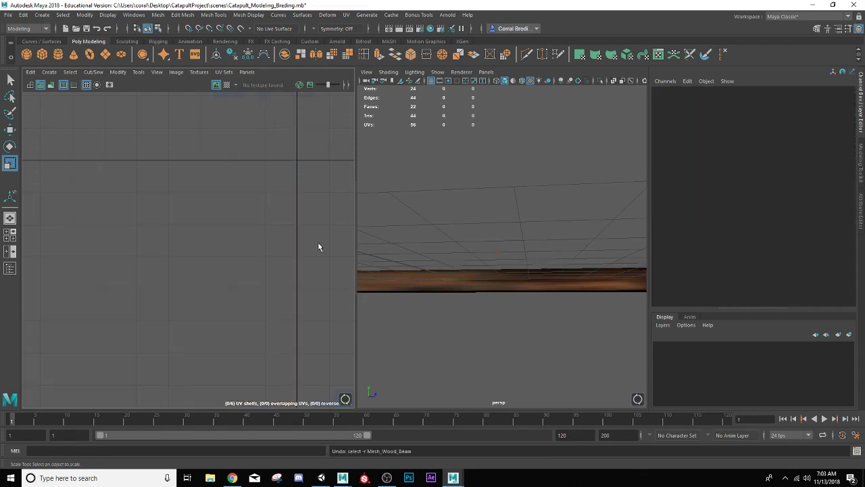
pyautogui.hotkey('ctrl', 'z')
pyautogui.hotkey('ctrl', 'z')
pyautogui.hotkey('ctrl', 'z')
pyautogui.hotkey('ctrl', 'z')
pyautogui.hotkey('ctrl', 'z')
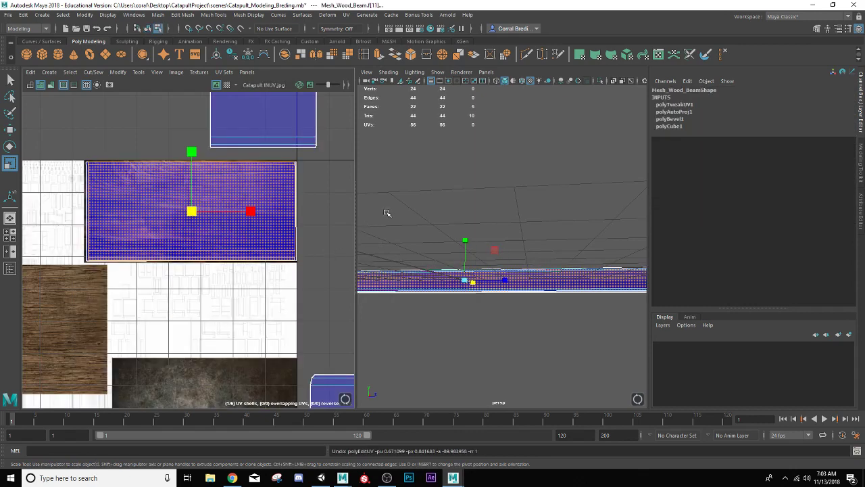
# Step: Move the top UV shell down onto the wood texture area
pyautogui.moveTo(294, 127); pyautogui.dragTo(272, 122, button='right')
pyautogui.keyDown('alt'); pyautogui.moveTo(272, 122); pyautogui.dragTo(251, 186, button='middle'); pyautogui.keyUp('alt')
pyautogui.press('w')
pyautogui.moveTo(252, 187); pyautogui.dragTo(175, 299)
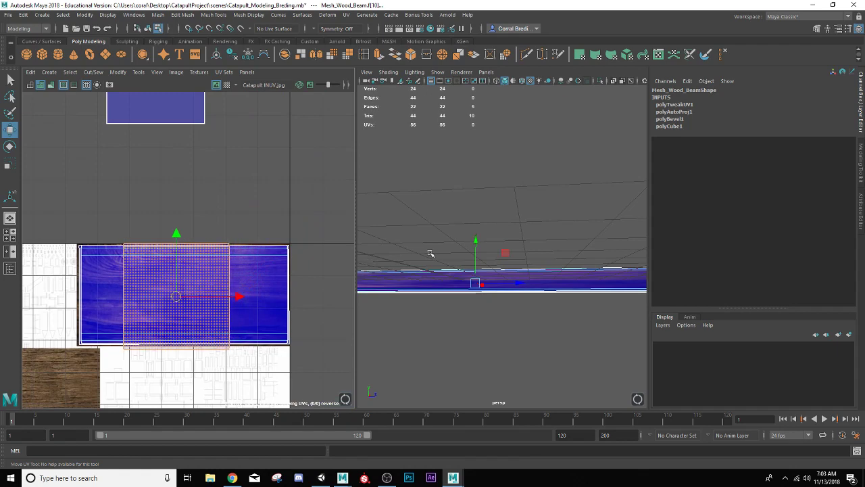
pyautogui.keyDown('alt'); pyautogui.moveTo(452, 283); pyautogui.dragTo(590, 289); pyautogui.keyUp('alt')
pyautogui.scroll(5, 458, 294)
pyautogui.keyDown('alt'); pyautogui.moveTo(458, 294); pyautogui.dragTo(419, 304); pyautogui.keyUp('alt')
# Step: Squash the top shell slightly vertically and widen it symmetrically to fit the wood
pyautogui.press('r')
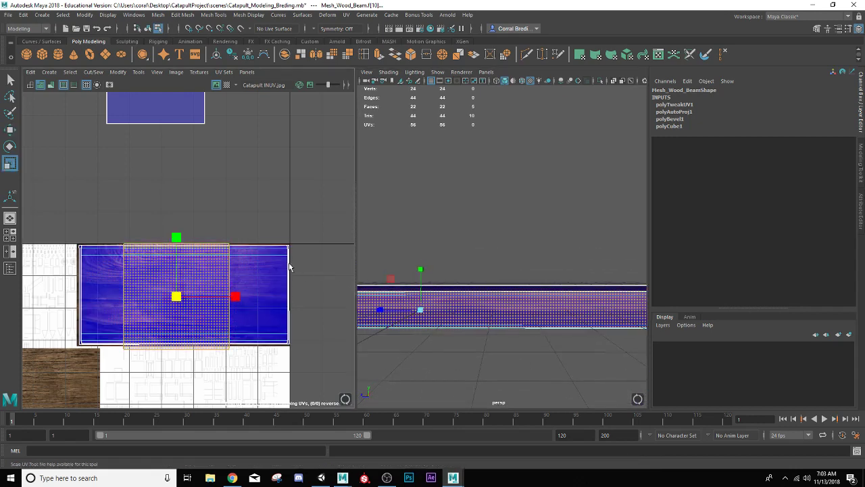
pyautogui.moveTo(173, 242); pyautogui.dragTo(175, 232)
pyautogui.press('w')
pyautogui.press('r')
pyautogui.moveTo(237, 292)
pyautogui.mouseDown()
pyautogui.moveTo(289, 294)
pyautogui.moveTo(245, 295)
pyautogui.mouseUp()
pyautogui.press('w')
# Step: Move the top UV shell down onto the blue texture area
pyautogui.click(135, 105)
pyautogui.scroll(-3, 138, 113)
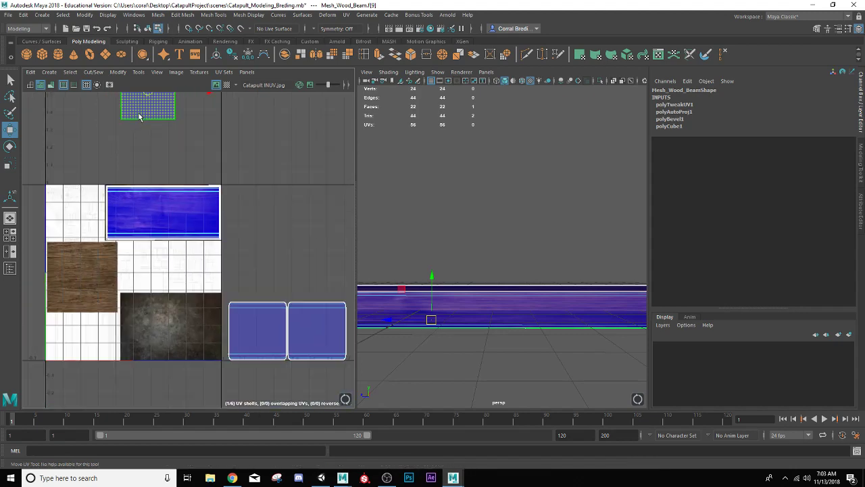
pyautogui.keyDown('alt'); pyautogui.moveTo(139, 116); pyautogui.dragTo(140, 169, button='middle'); pyautogui.keyUp('alt')
pyautogui.moveTo(151, 141); pyautogui.dragTo(169, 267)
pyautogui.scroll(2, 168, 265)
# Step: Stretch the shell horizontally, then shrink it uniformly
pyautogui.press('r')
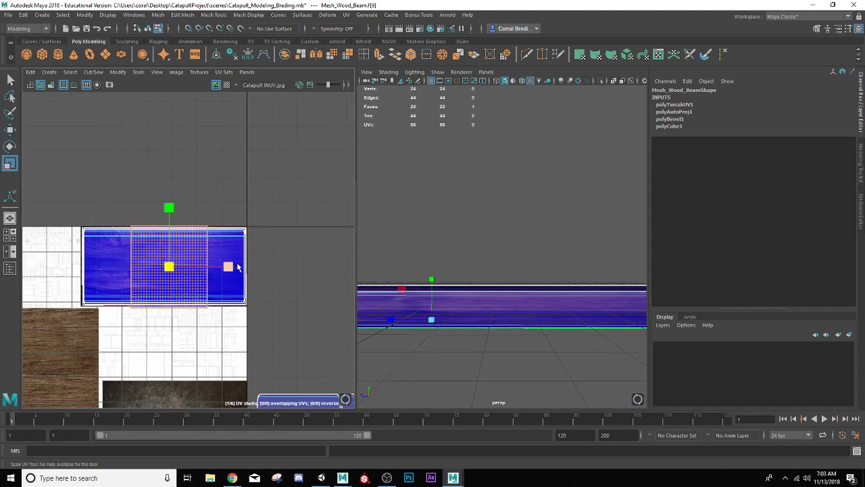
pyautogui.keyDown('alt'); pyautogui.moveTo(451, 320); pyautogui.dragTo(404, 269); pyautogui.keyUp('alt')
pyautogui.moveTo(228, 265); pyautogui.dragTo(289, 263)
pyautogui.moveTo(382, 231)
pyautogui.keyDown('alt'); pyautogui.mouseDown()
pyautogui.moveTo(399, 225)
pyautogui.moveTo(480, 352)
pyautogui.moveTo(484, 269)
pyautogui.moveTo(381, 240)
pyautogui.mouseUp(); pyautogui.keyUp('alt')
pyautogui.press('w')
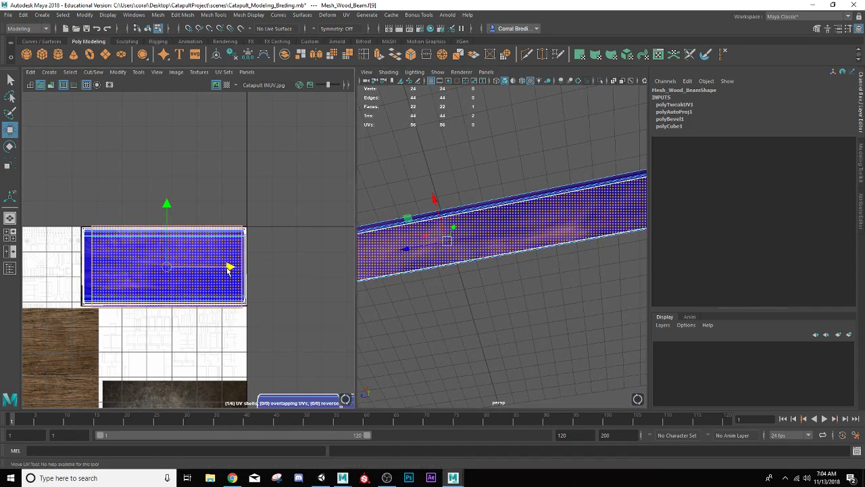
pyautogui.press('r')
pyautogui.moveTo(223, 268); pyautogui.dragTo(223, 270)
pyautogui.moveTo(166, 269); pyautogui.dragTo(162, 269)
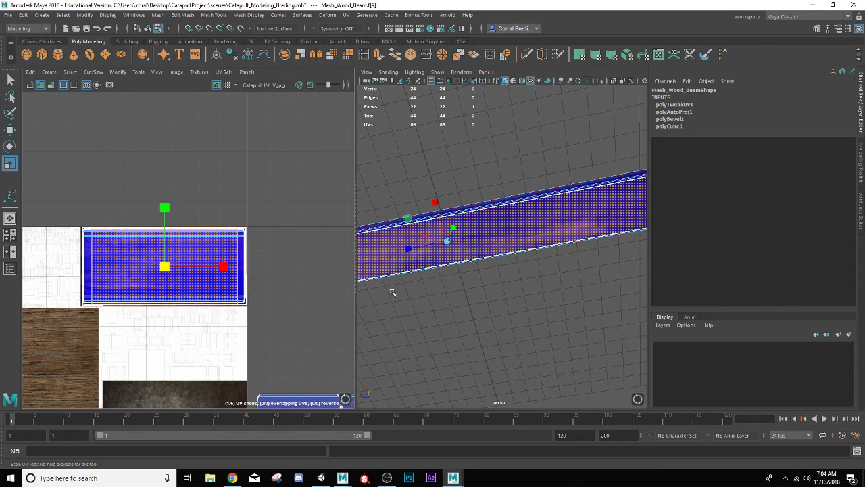
# Step: Reselect the UV shell and narrow it horizontally
pyautogui.click(445, 304)
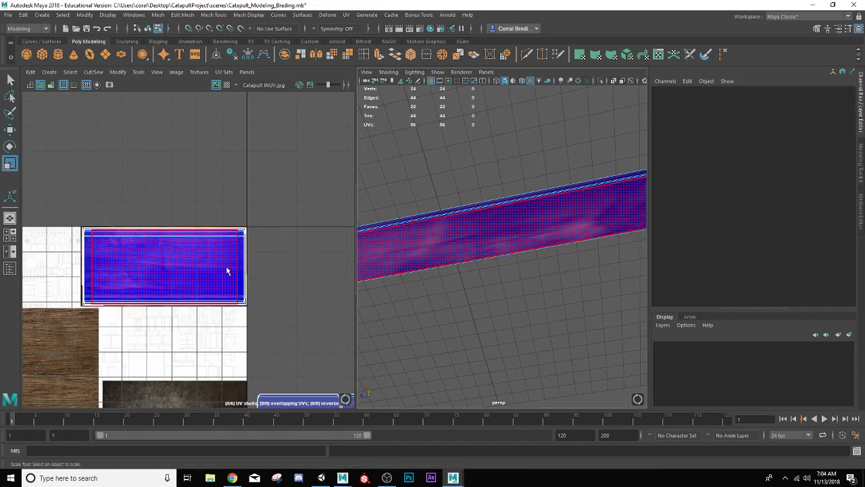
pyautogui.keyDown('alt'); pyautogui.moveTo(474, 264); pyautogui.dragTo(507, 275); pyautogui.keyUp('alt')
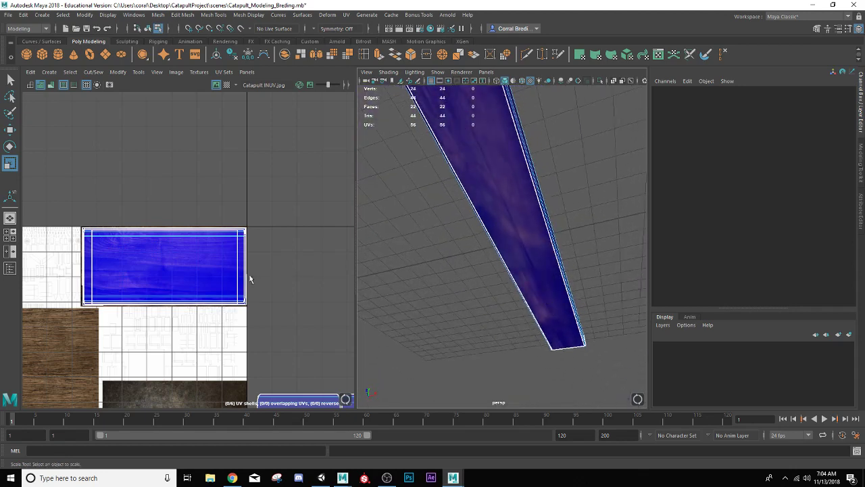
pyautogui.click(216, 275)
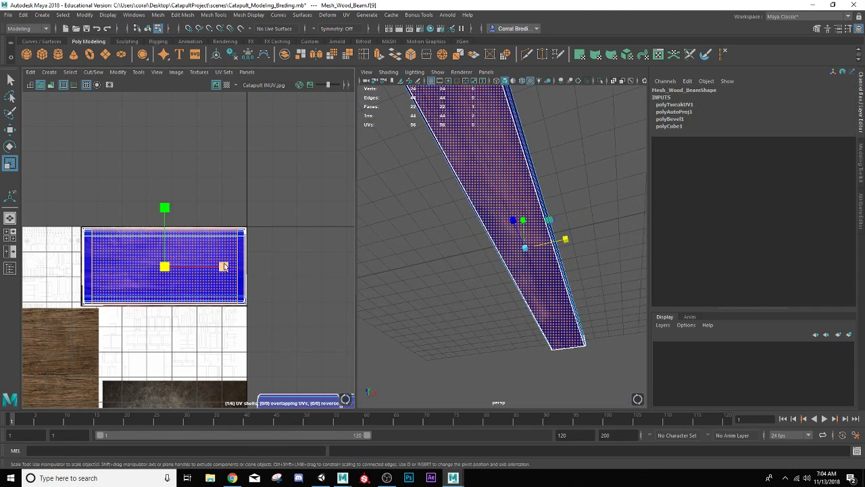
pyautogui.moveTo(217, 269); pyautogui.dragTo(188, 275)
# Step: Rotate the shell, then stretch it vertically and widen it to fill the texture tile
pyautogui.press('e')
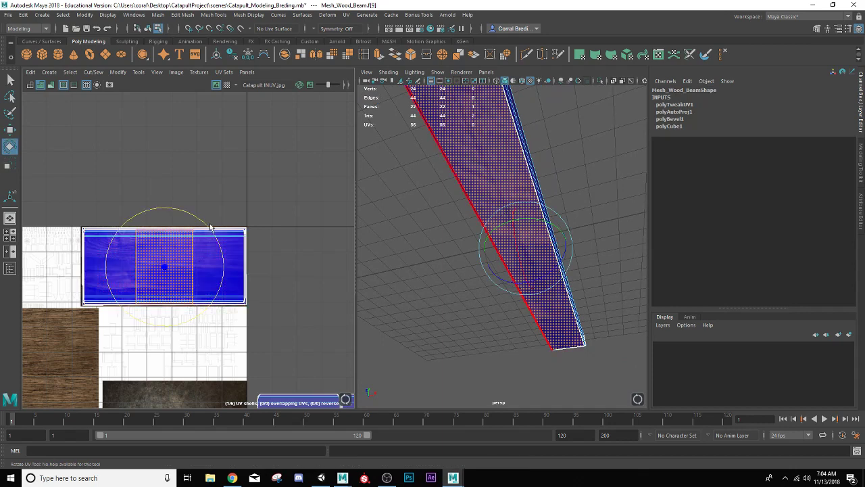
pyautogui.moveTo(202, 223); pyautogui.dragTo(200, 296)
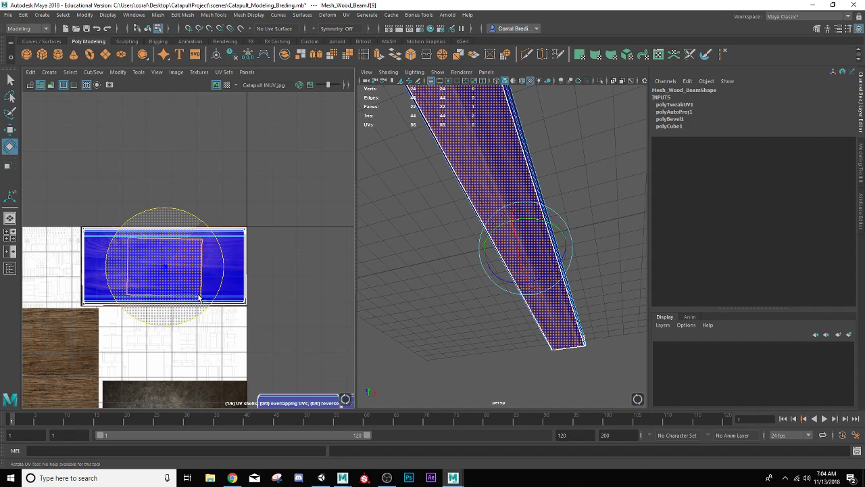
pyautogui.press('r')
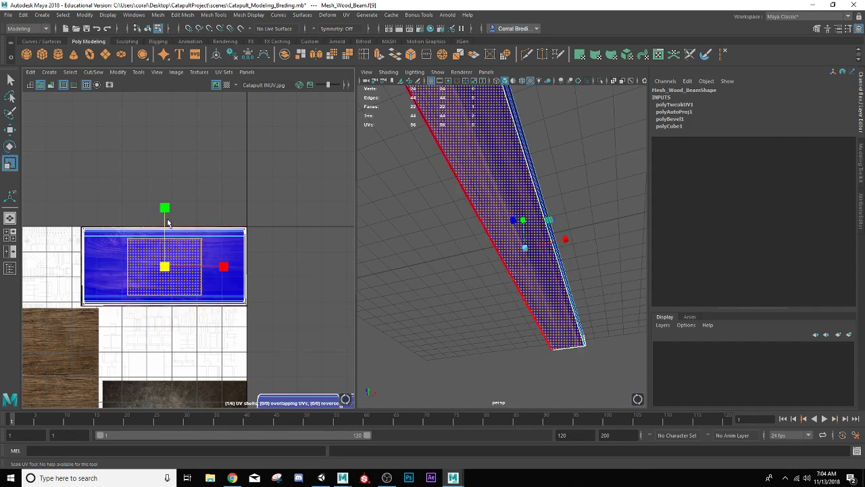
pyautogui.moveTo(166, 207); pyautogui.dragTo(165, 194)
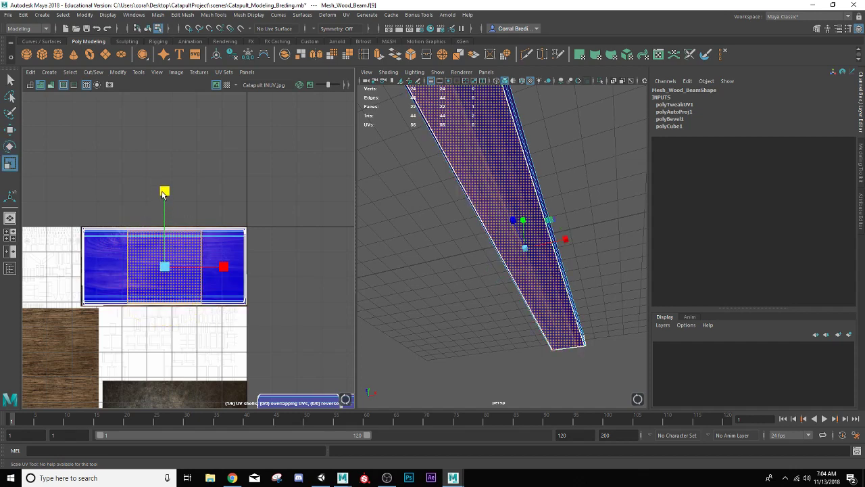
pyautogui.moveTo(223, 266); pyautogui.dragTo(294, 274)
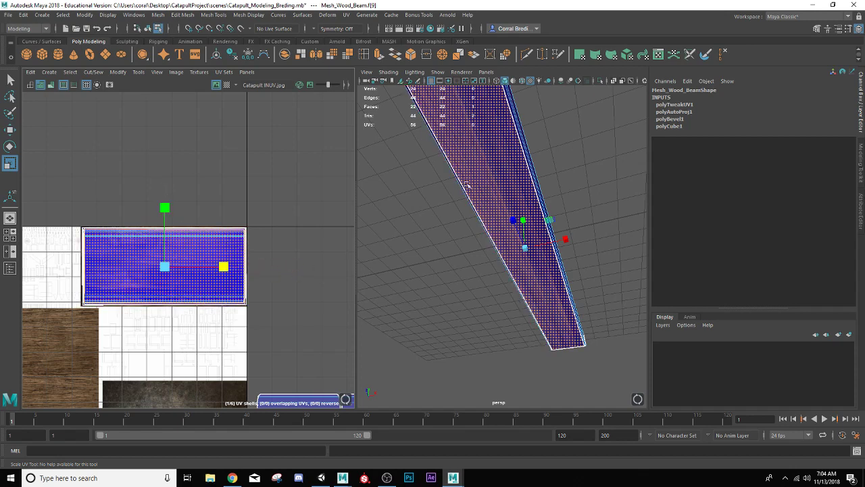
# Step: Switch back to Object Mode, select the beam, and orbit to view it lengthwise
pyautogui.moveTo(471, 181); pyautogui.dragTo(507, 164, button='right')
pyautogui.click(537, 149)
pyautogui.keyDown('alt'); pyautogui.moveTo(532, 186); pyautogui.dragTo(527, 251); pyautogui.keyUp('alt')
pyautogui.click(504, 294)
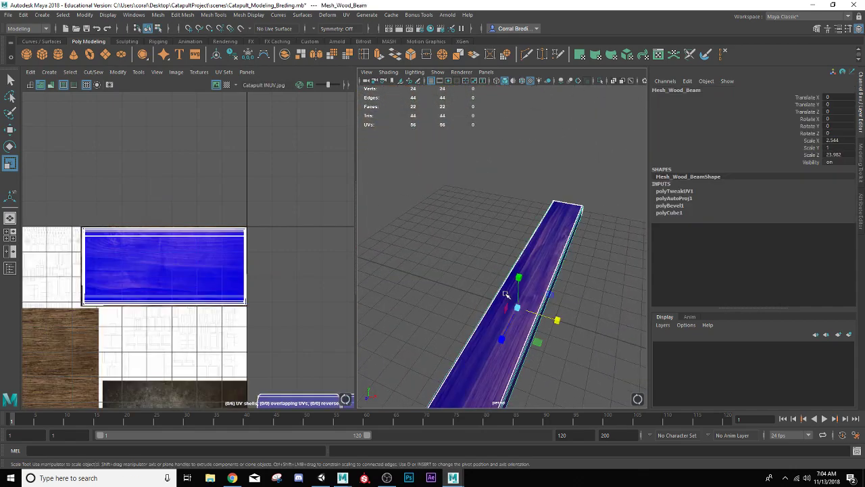
pyautogui.keyDown('alt'); pyautogui.moveTo(559, 292); pyautogui.dragTo(392, 202); pyautogui.keyUp('alt')
pyautogui.keyDown('alt'); pyautogui.moveTo(479, 251); pyautogui.dragTo(345, 253); pyautogui.keyUp('alt')
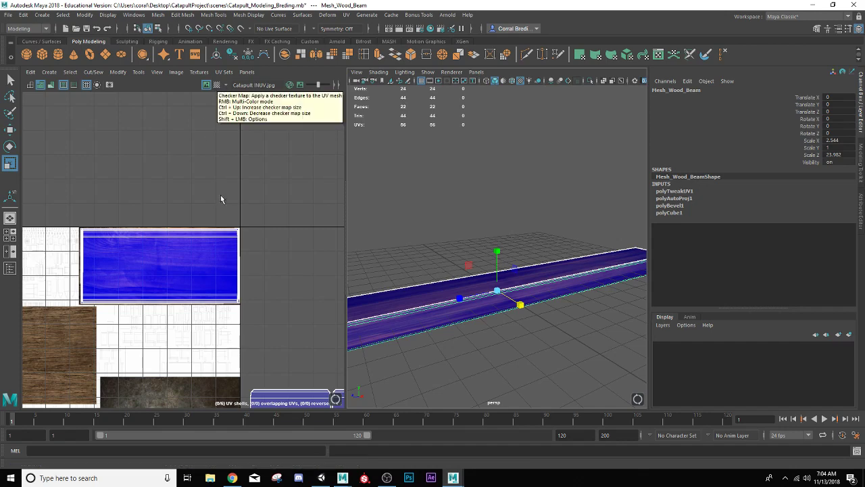
# Step: Turn on the Checker Map and inspect the beam's sides and end face for stretching
pyautogui.click(217, 85)
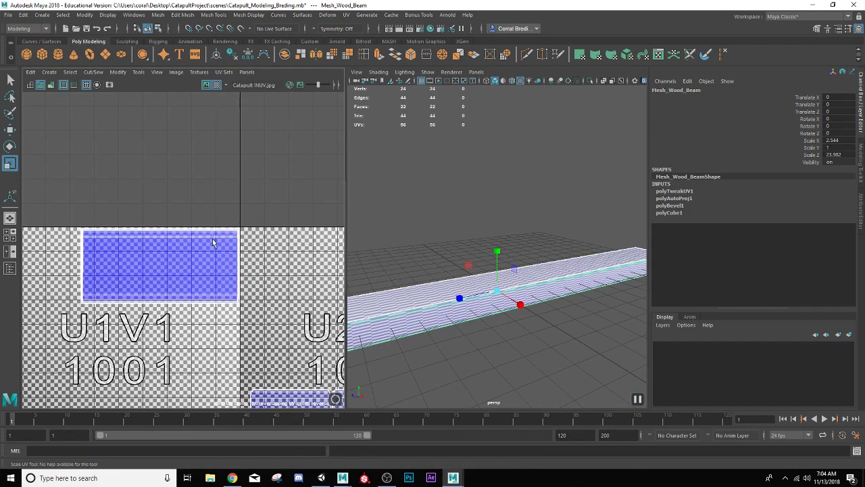
pyautogui.keyDown('alt'); pyautogui.moveTo(618, 315); pyautogui.dragTo(571, 295); pyautogui.keyUp('alt')
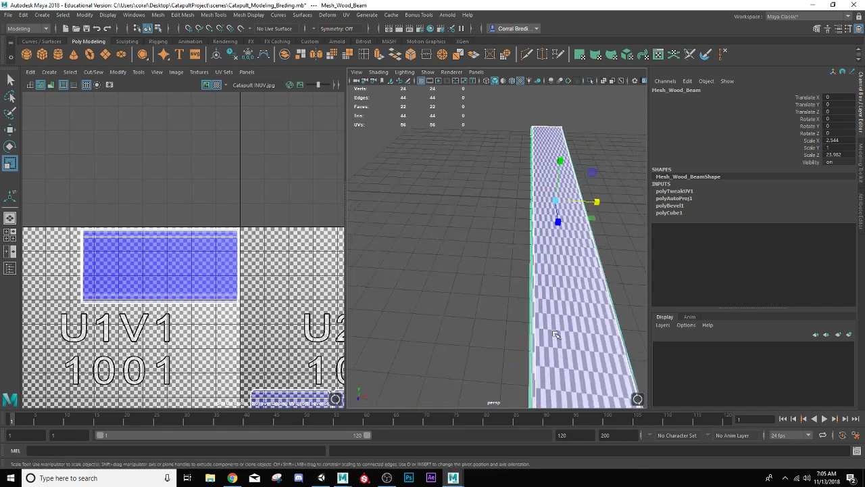
pyautogui.keyDown('alt'); pyautogui.moveTo(529, 290); pyautogui.dragTo(428, 353); pyautogui.keyUp('alt')
pyautogui.moveTo(476, 312)
pyautogui.keyDown('alt'); pyautogui.mouseDown()
pyautogui.moveTo(481, 305)
pyautogui.moveTo(456, 276)
pyautogui.moveTo(540, 313)
pyautogui.moveTo(484, 264)
pyautogui.moveTo(479, 310)
pyautogui.moveTo(571, 303)
pyautogui.moveTo(507, 316)
pyautogui.moveTo(473, 314)
pyautogui.moveTo(479, 306)
pyautogui.moveTo(426, 328)
pyautogui.moveTo(521, 342)
pyautogui.moveTo(464, 304)
pyautogui.moveTo(483, 302)
pyautogui.moveTo(482, 291)
pyautogui.moveTo(514, 276)
pyautogui.moveTo(492, 316)
pyautogui.mouseUp(); pyautogui.keyUp('alt')
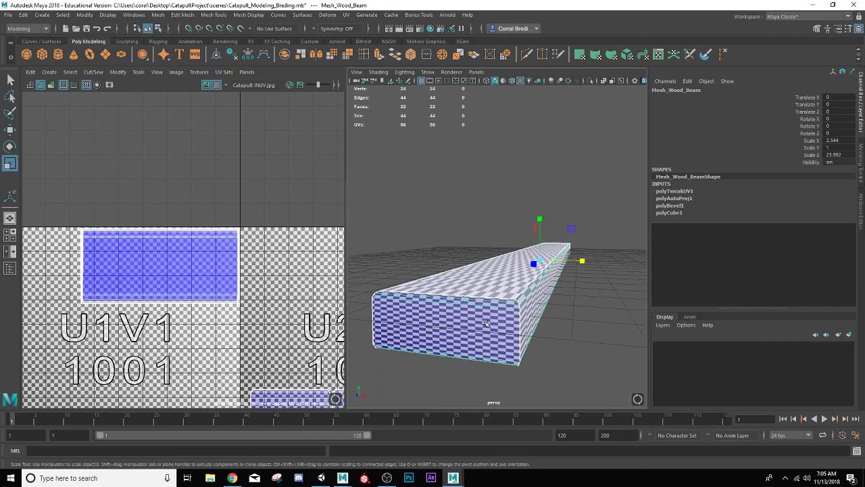
pyautogui.keyDown('alt'); pyautogui.moveTo(496, 309); pyautogui.dragTo(467, 303); pyautogui.keyUp('alt')
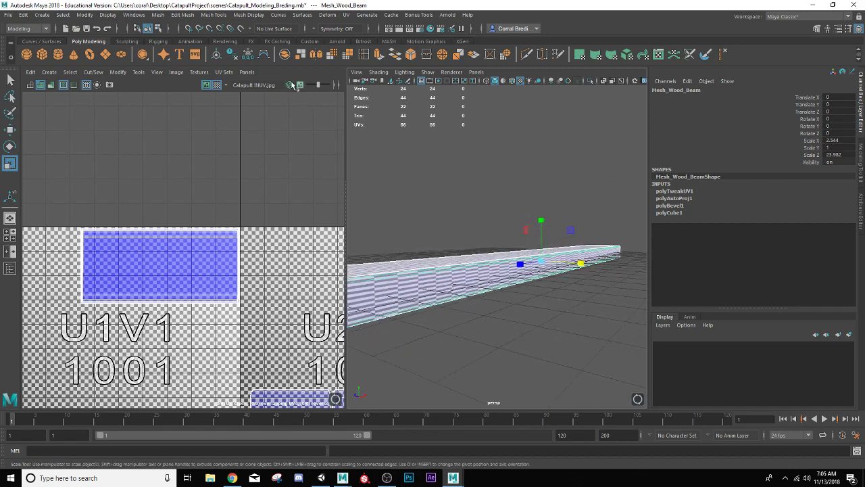
# Step: Turn off the Checker Map and select the left and right small UV shells
pyautogui.click(217, 84)
pyautogui.scroll(-5, 389, 253)
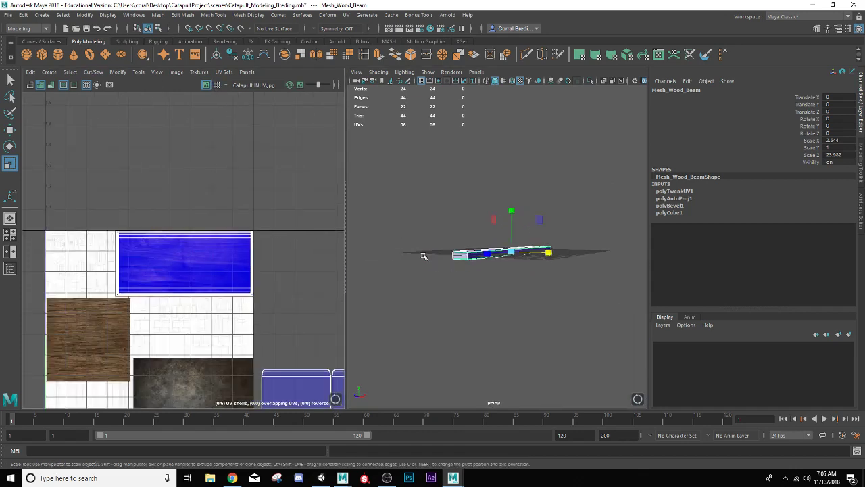
pyautogui.scroll(-2, 278, 337)
pyautogui.keyDown('alt'); pyautogui.moveTo(281, 338); pyautogui.dragTo(173, 271, button='middle'); pyautogui.keyUp('alt')
pyautogui.moveTo(203, 319); pyautogui.dragTo(194, 310, button='right')
pyautogui.click(194, 310)
pyautogui.keyDown('shift'); pyautogui.click(265, 309); pyautogui.keyUp('shift')
# Step: Move both small shells onto the wood texture area
pyautogui.keyDown('alt'); pyautogui.moveTo(396, 296); pyautogui.dragTo(428, 281); pyautogui.keyUp('alt')
pyautogui.press('f')
pyautogui.press('w')
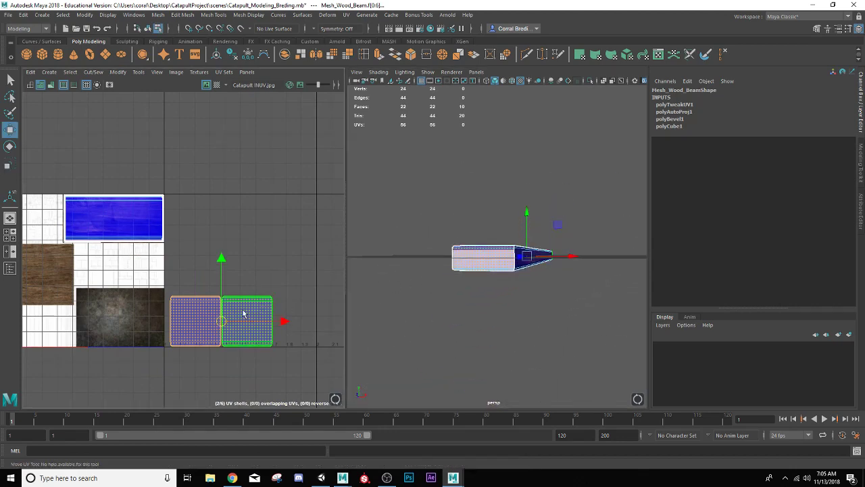
pyautogui.moveTo(221, 322); pyautogui.dragTo(116, 220)
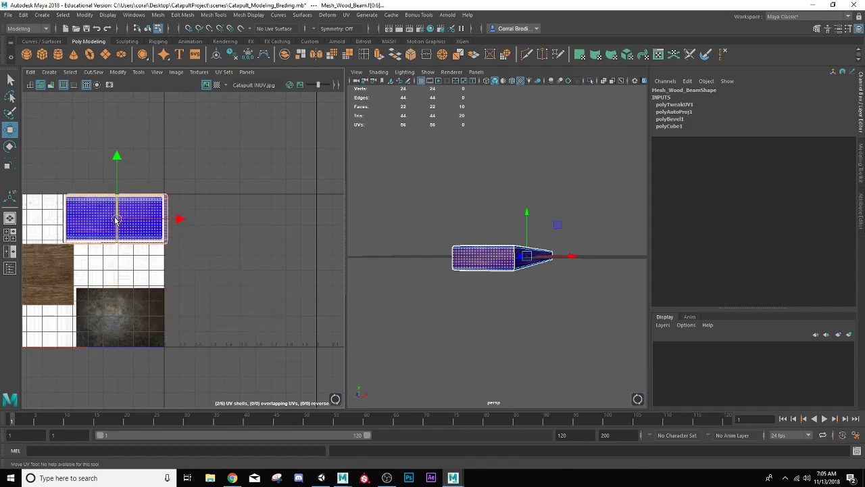
pyautogui.press('r')
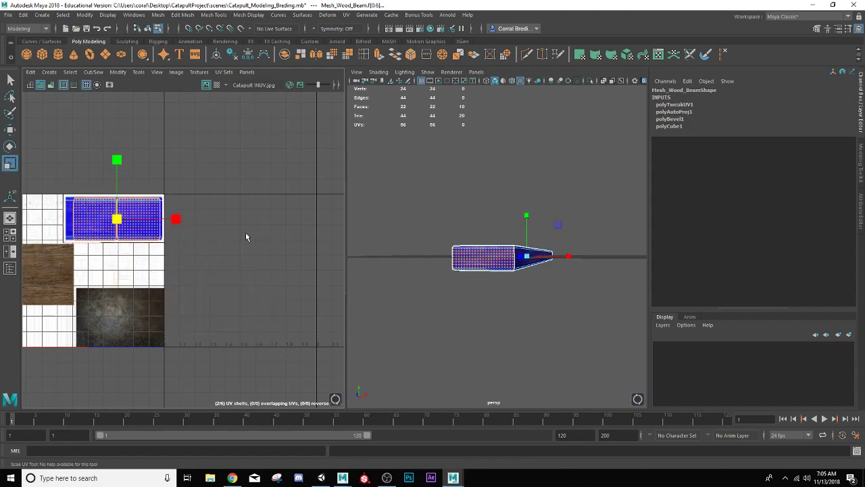
pyautogui.press('f')
# Step: Return to object mode and reselect the beam
pyautogui.moveTo(433, 224); pyautogui.dragTo(475, 205, button='right')
pyautogui.click(457, 215)
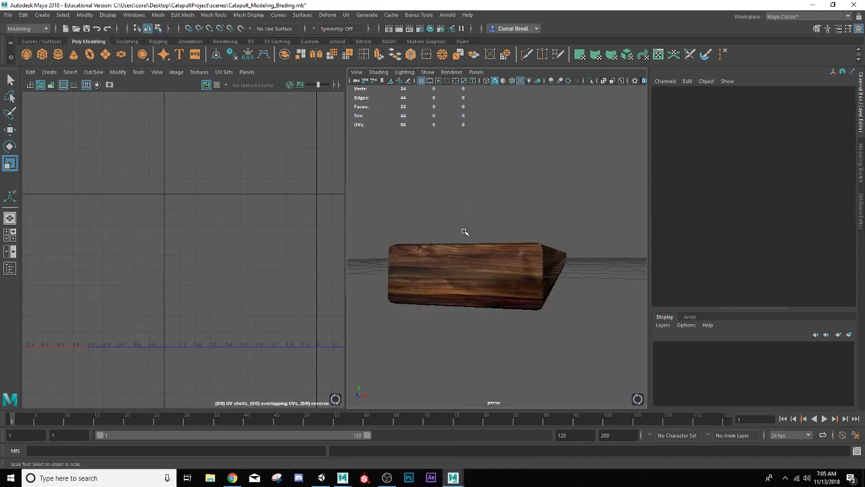
pyautogui.click(470, 263)
pyautogui.keyDown('alt'); pyautogui.moveTo(500, 247); pyautogui.dragTo(454, 275); pyautogui.keyUp('alt')
# Step: Switch to face mode and box-select the two small UV shells
pyautogui.moveTo(139, 225); pyautogui.dragTo(122, 218, button='right')
pyautogui.click(122, 218)
pyautogui.scroll(2, 211, 221)
pyautogui.click(128, 225)
pyautogui.click(164, 232)
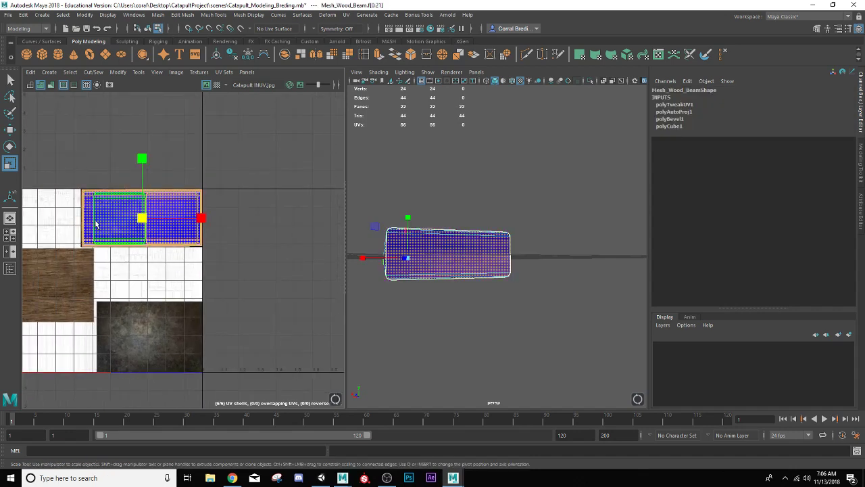
pyautogui.moveTo(58, 169); pyautogui.dragTo(87, 269)
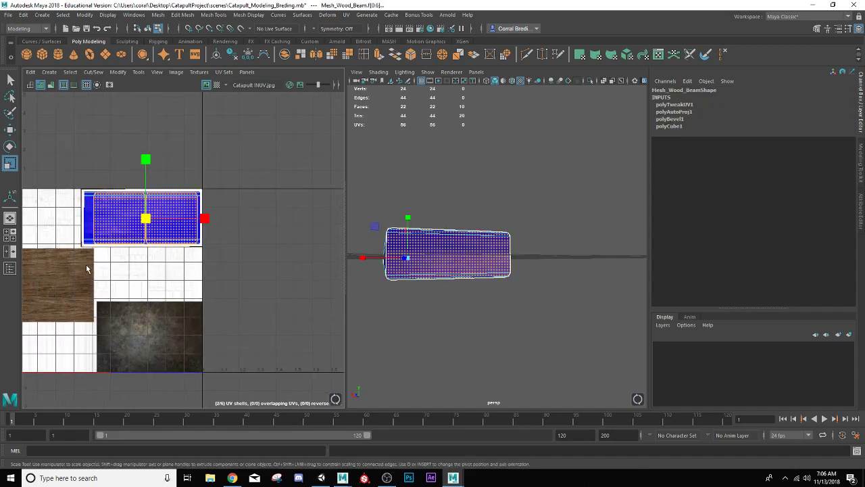
# Step: Unfold the left small shell (Ctrl+L) and move both shells down onto the wood texture
pyautogui.press('w')
pyautogui.moveTo(147, 159); pyautogui.dragTo(152, 117)
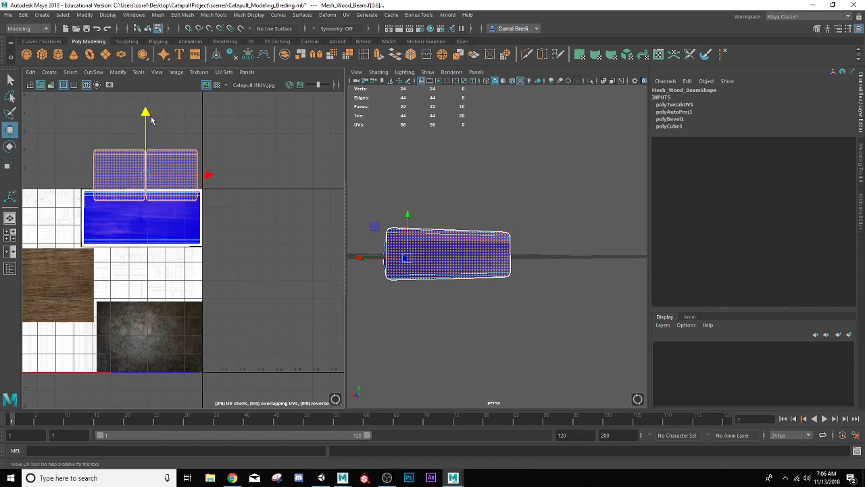
pyautogui.click(109, 169)
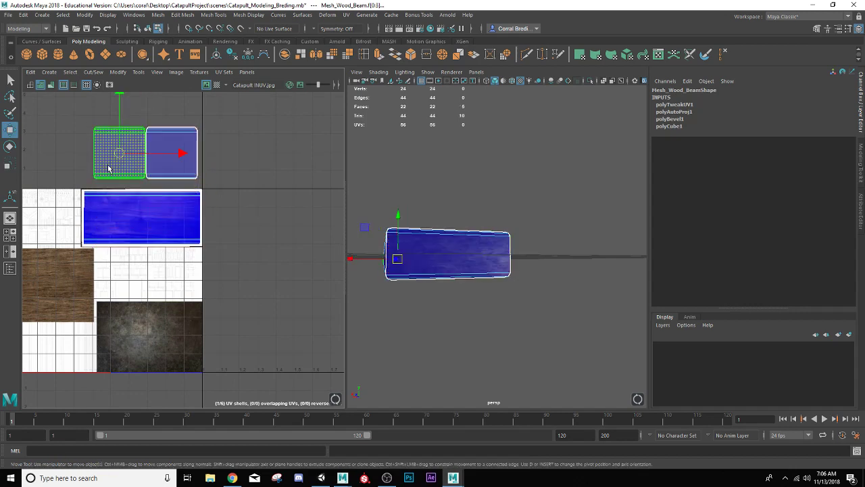
pyautogui.hotkey('ctrl', 'l')
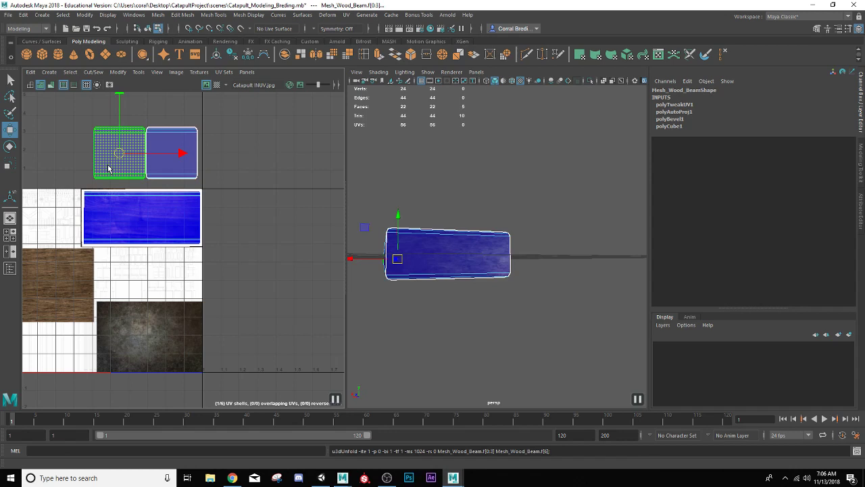
pyautogui.keyDown('shift'); pyautogui.click(139, 151); pyautogui.keyUp('shift')
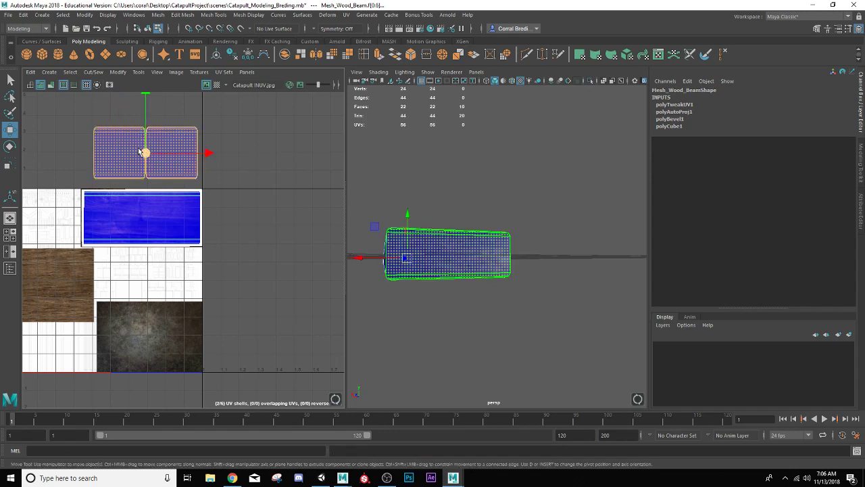
pyautogui.moveTo(139, 151); pyautogui.dragTo(140, 201)
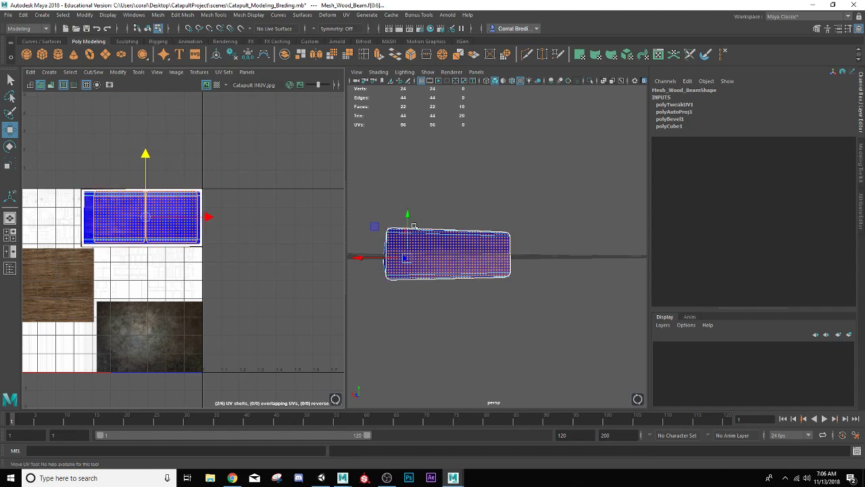
pyautogui.moveTo(500, 247); pyautogui.dragTo(520, 198, button='right')
# Step: Return to Object Mode, use the Single Perspective layout, and orbit down onto the selected beam
pyautogui.click(520, 196)
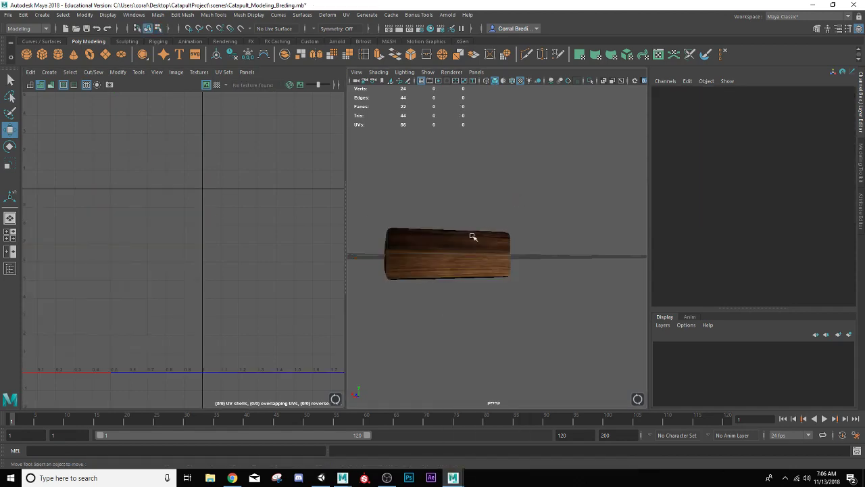
pyautogui.keyDown('alt'); pyautogui.moveTo(472, 236); pyautogui.dragTo(490, 241); pyautogui.keyUp('alt')
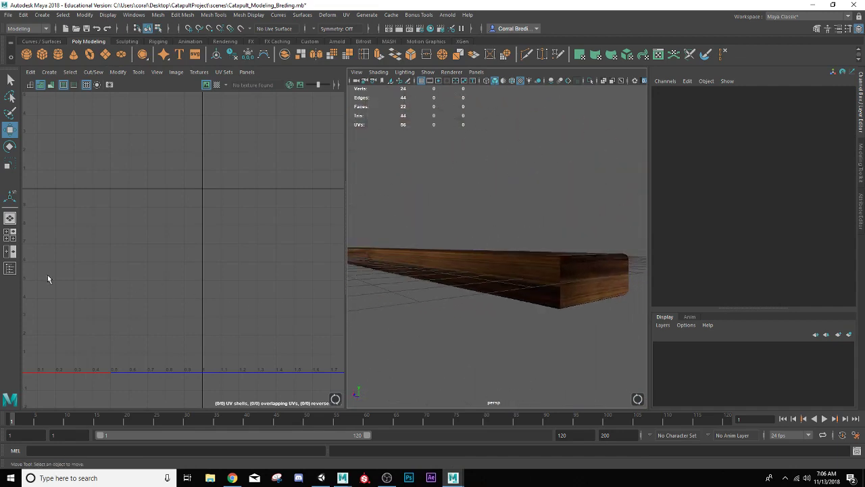
pyautogui.click(9, 218)
pyautogui.scroll(-5, 415, 264)
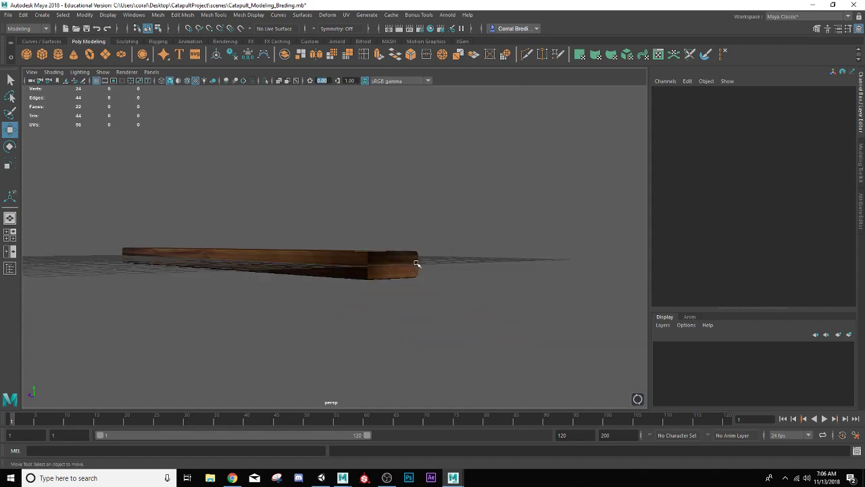
pyautogui.moveTo(416, 264)
pyautogui.keyDown('alt'); pyautogui.mouseDown()
pyautogui.moveTo(279, 275)
pyautogui.moveTo(409, 278)
pyautogui.moveTo(408, 263)
pyautogui.mouseUp(); pyautogui.keyUp('alt')
pyautogui.click(278, 275)
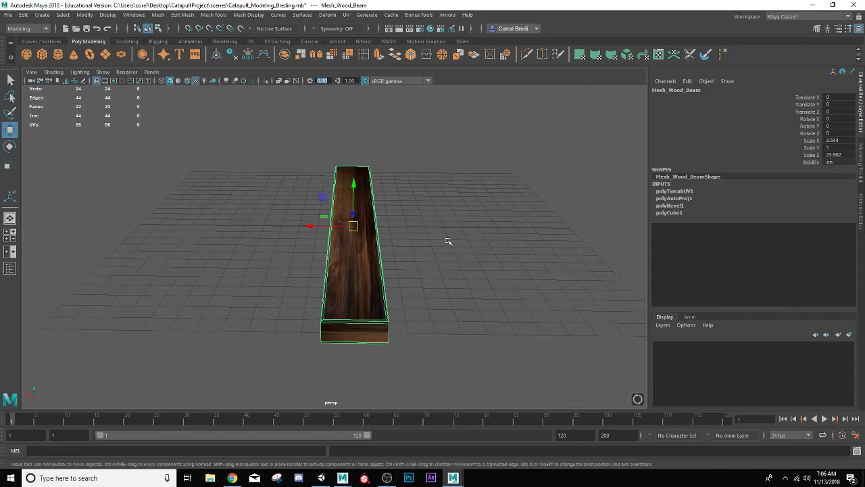
pyautogui.keyDown('alt'); pyautogui.moveTo(446, 242); pyautogui.dragTo(426, 268); pyautogui.keyUp('alt')
pyautogui.keyDown('alt'); pyautogui.moveTo(338, 226); pyautogui.dragTo(352, 202); pyautogui.keyUp('alt')
pyautogui.scroll(3, 325, 251)
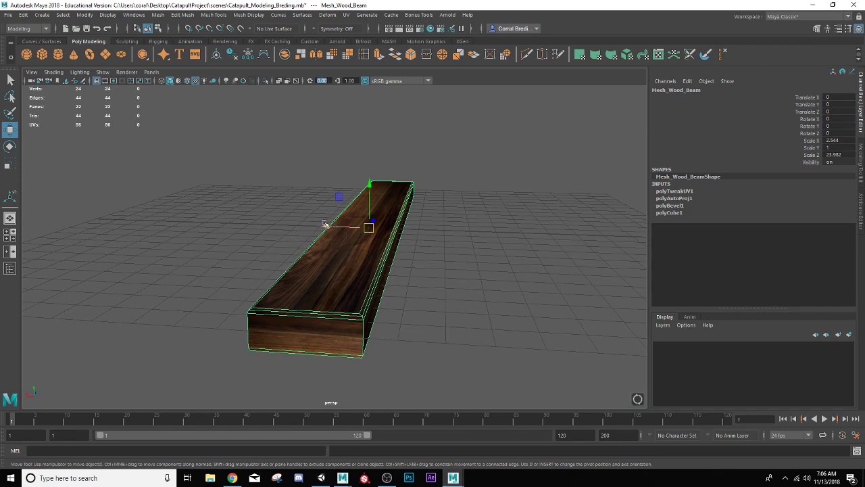
pyautogui.keyDown('alt'); pyautogui.moveTo(273, 250); pyautogui.dragTo(286, 253); pyautogui.keyUp('alt')
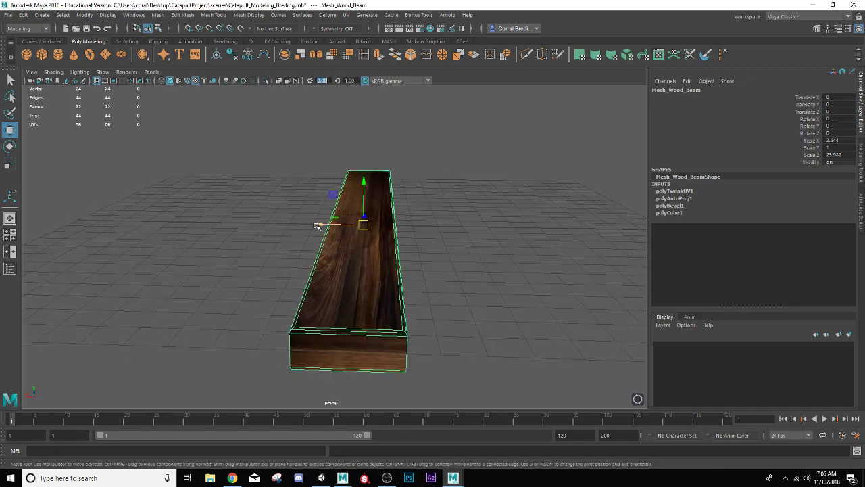
pyautogui.moveTo(319, 224); pyautogui.dragTo(399, 231)
pyautogui.keyDown('alt'); pyautogui.moveTo(364, 285); pyautogui.dragTo(381, 274); pyautogui.keyUp('alt')
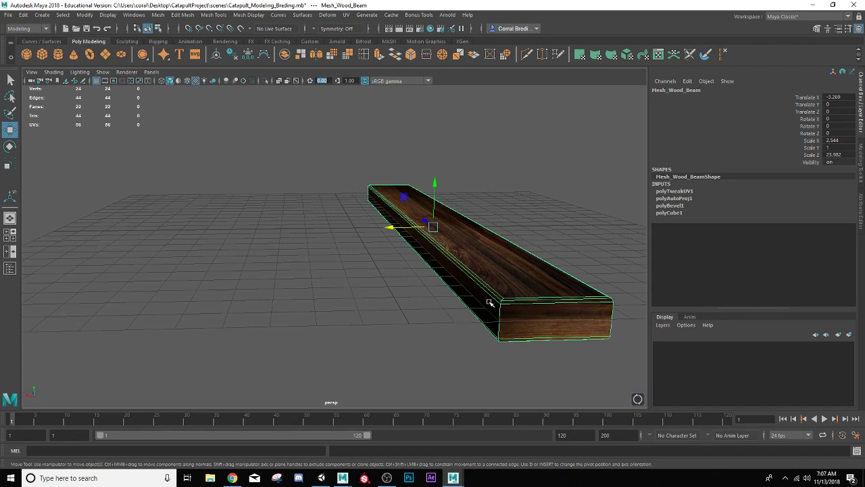
pyautogui.keyDown('alt'); pyautogui.moveTo(460, 313); pyautogui.dragTo(508, 309); pyautogui.keyUp('alt')
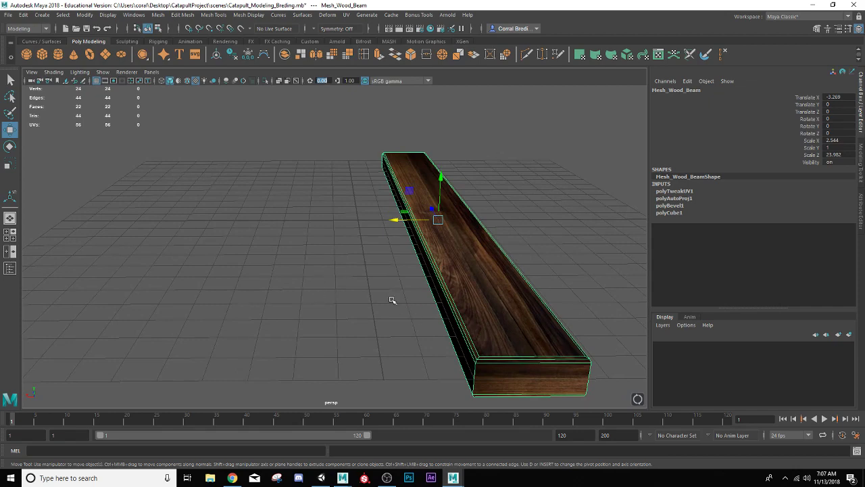
pyautogui.keyDown('alt'); pyautogui.moveTo(383, 295); pyautogui.dragTo(412, 260); pyautogui.keyUp('alt')
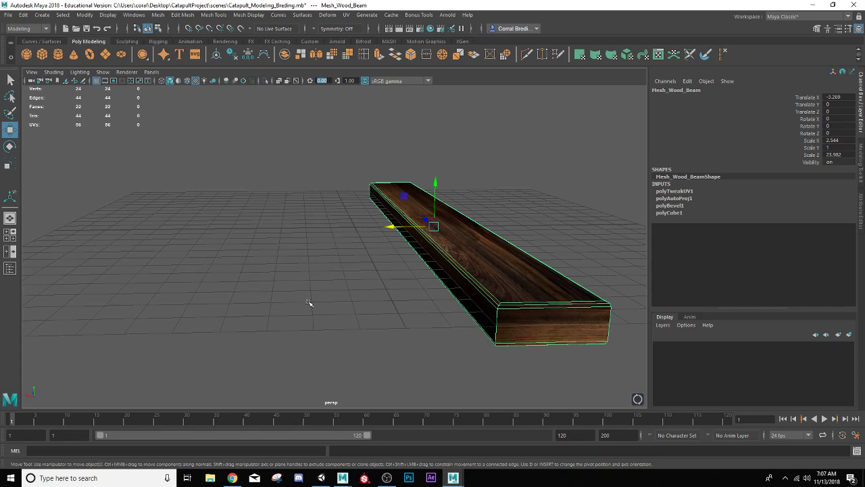
pyautogui.keyDown('alt'); pyautogui.moveTo(361, 282); pyautogui.dragTo(351, 280); pyautogui.keyUp('alt')
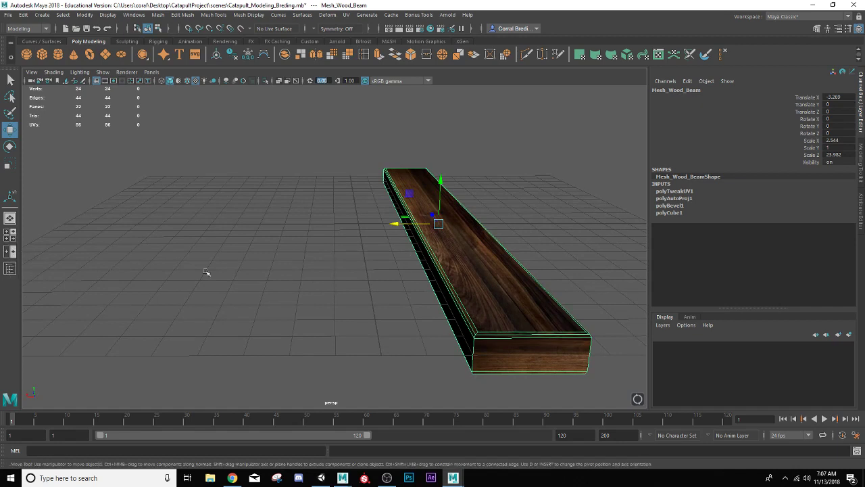
# Step: Show the Outliner alongside a single perspective view
pyautogui.click(9, 251)
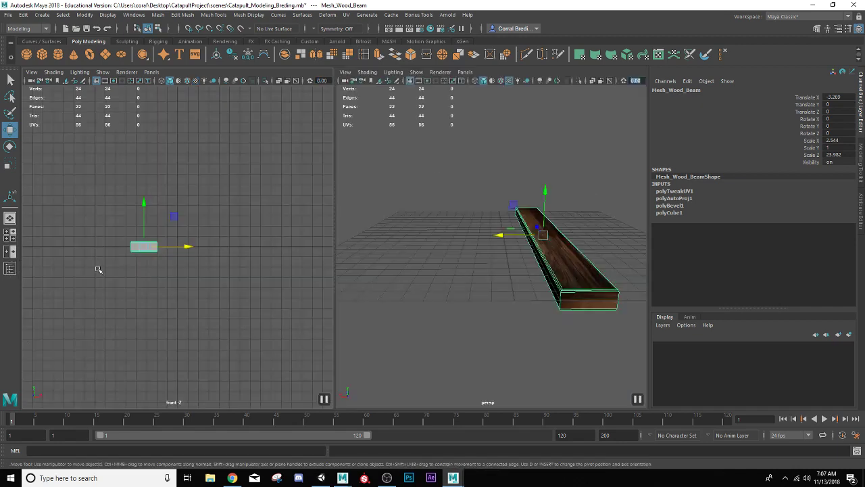
pyautogui.click(9, 270)
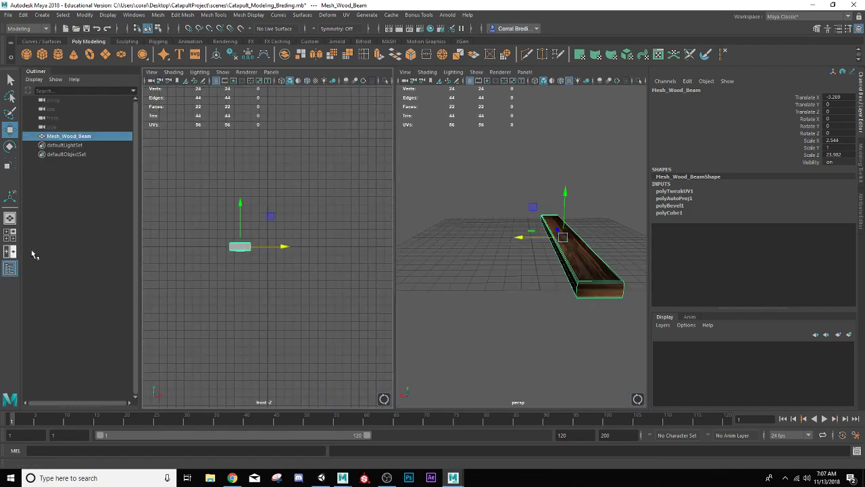
pyautogui.click(11, 218)
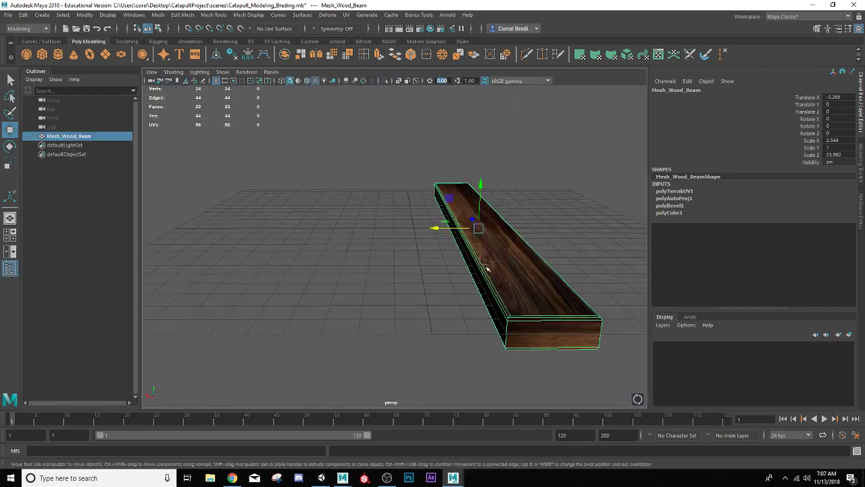
pyautogui.keyDown('alt'); pyautogui.moveTo(475, 268); pyautogui.dragTo(465, 270); pyautogui.keyUp('alt')
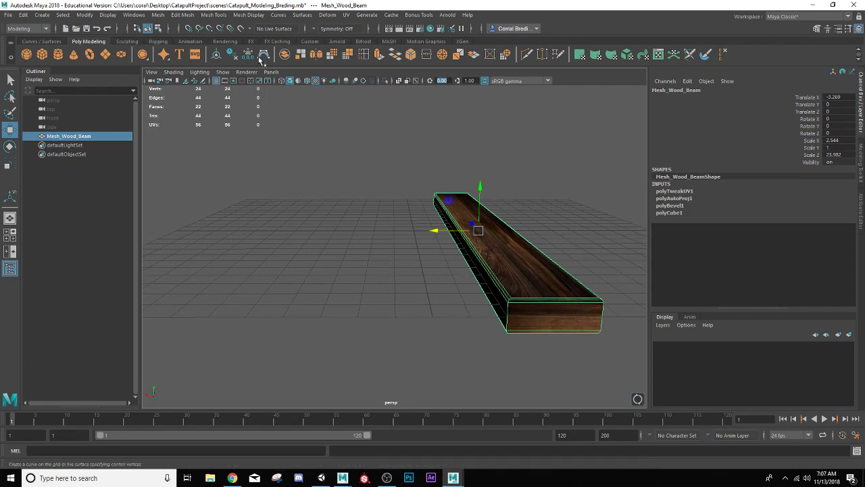
# Step: Delete the beam's history, group it with Ctrl+G, and name the group GRP_Beam_R
pyautogui.click(232, 54)
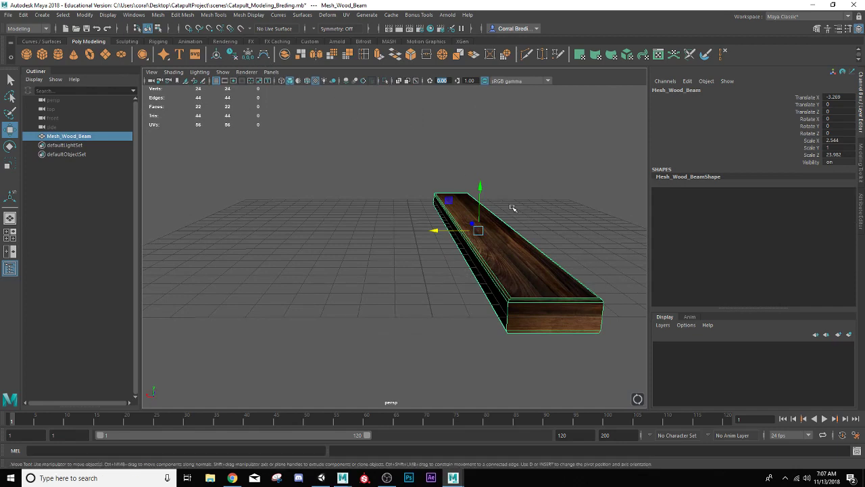
pyautogui.hotkey('ctrl', 'g')
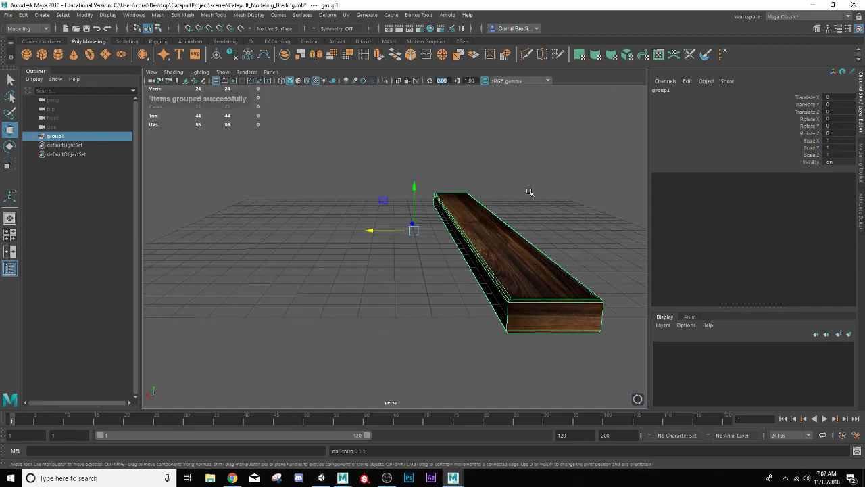
pyautogui.click(675, 90)
pyautogui.write('GRP_Beam')
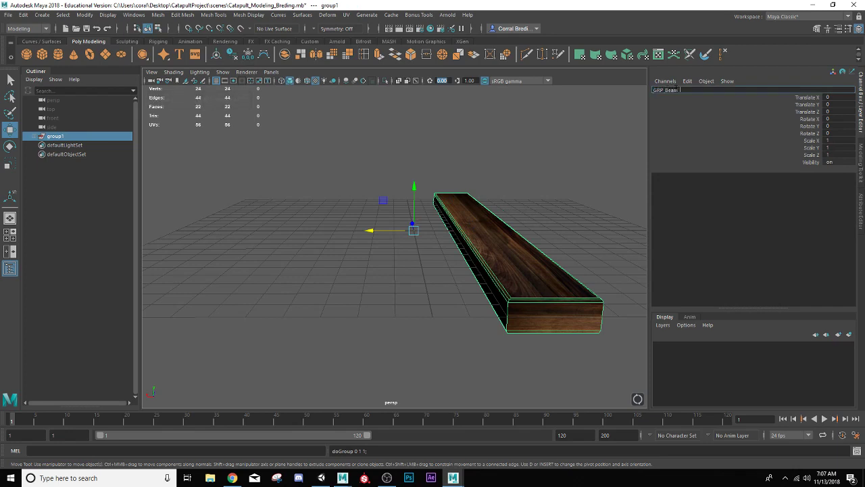
pyautogui.write('_R')
pyautogui.press('Return')
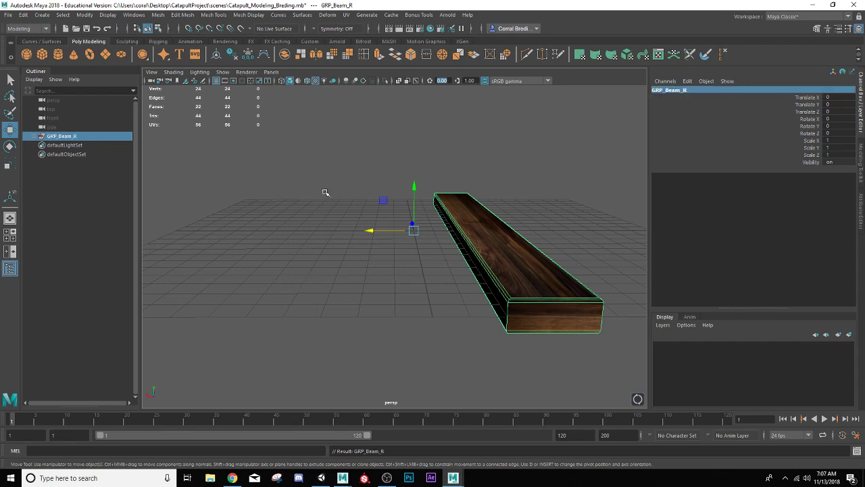
pyautogui.scroll(2, 370, 235)
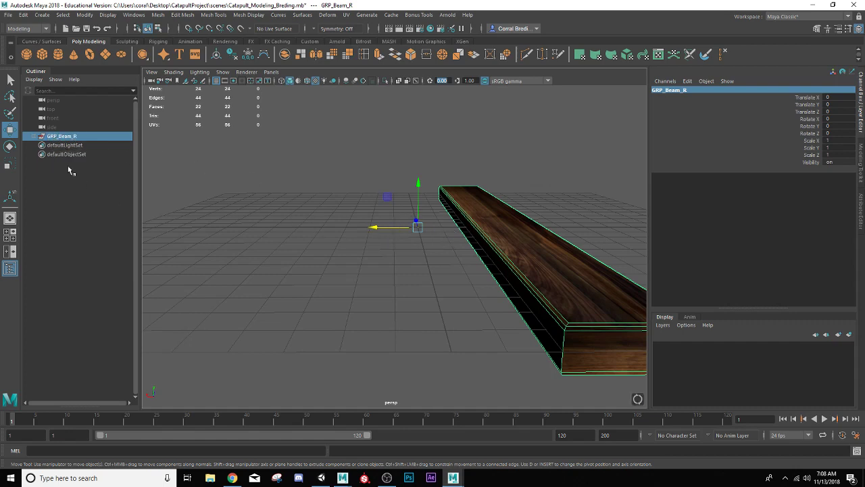
pyautogui.click(37, 136)
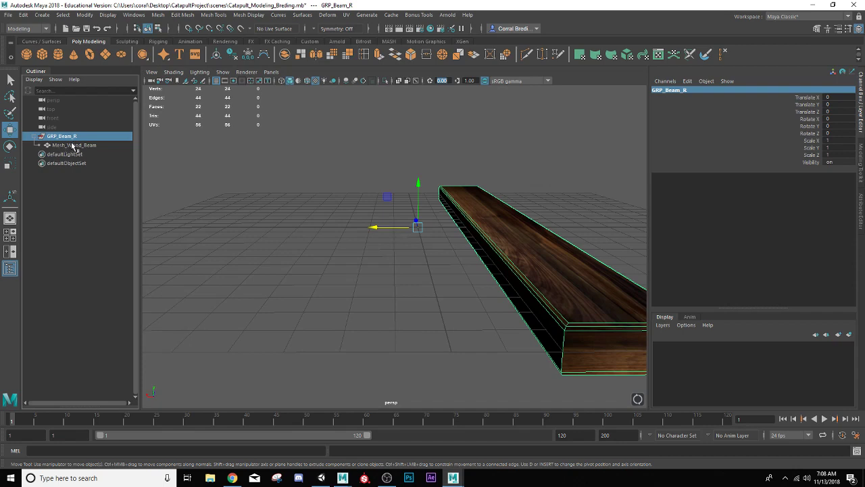
pyautogui.click(37, 137)
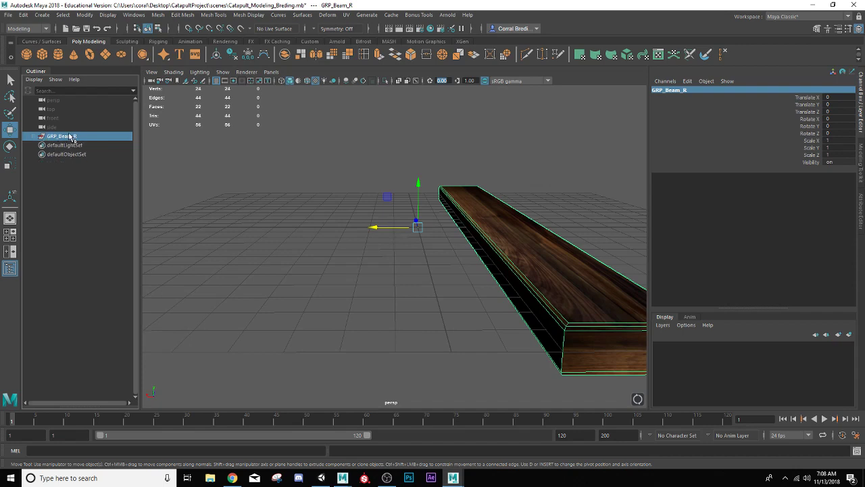
# Step: Duplicate GRP_Beam_R with Ctrl+D and check its Mesh_Wood_Beam child in the Outliner
pyautogui.hotkey('ctrl', 'd')
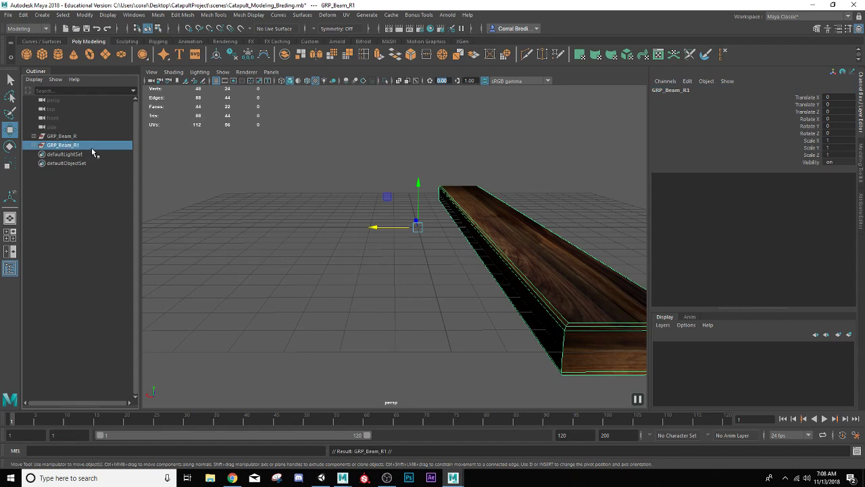
pyautogui.click(32, 137)
pyautogui.click(66, 145)
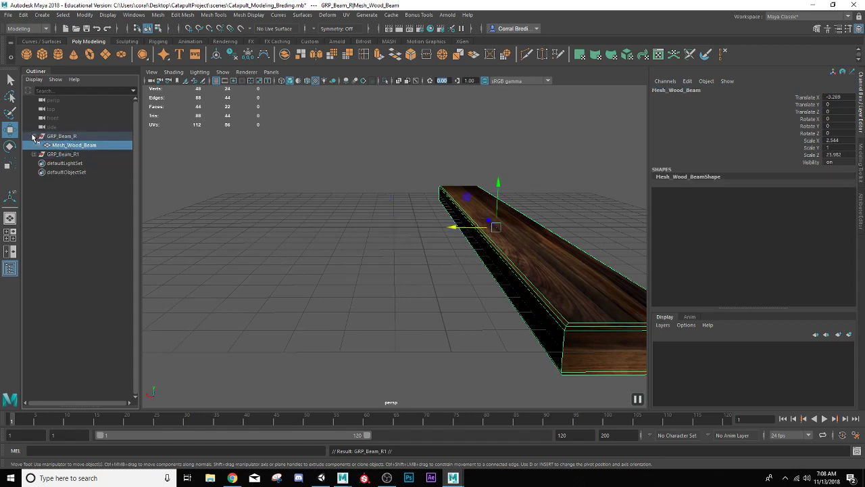
pyautogui.click(33, 136)
# Step: Rename the duplicate GRP_Beam_R1 to GRP_Beam_L
pyautogui.click(61, 145)
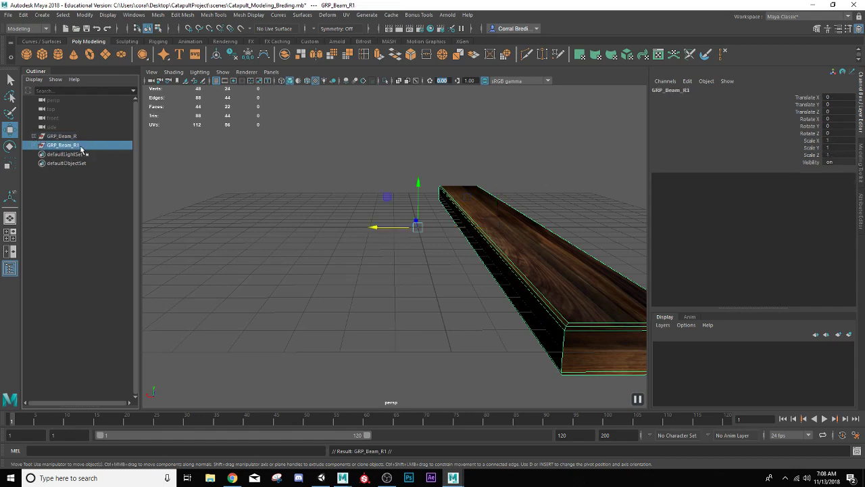
pyautogui.doubleClick(74, 146)
pyautogui.click(101, 147)
pyautogui.press('BackSpace')
pyautogui.press('BackSpace')
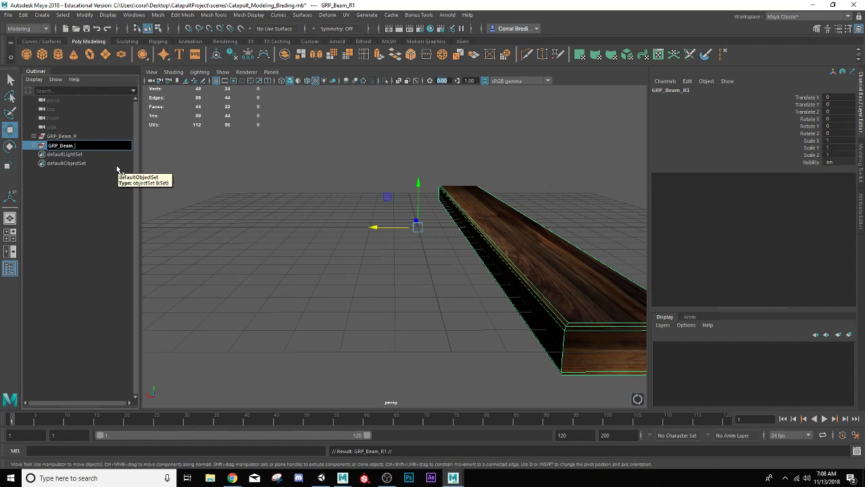
pyautogui.write('L')
pyautogui.press('Return')
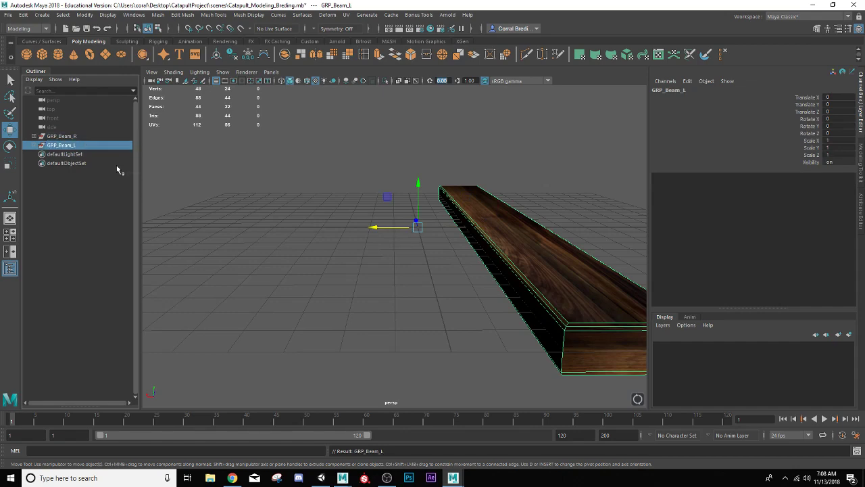
pyautogui.keyDown('alt'); pyautogui.moveTo(421, 267); pyautogui.dragTo(414, 225); pyautogui.keyUp('alt')
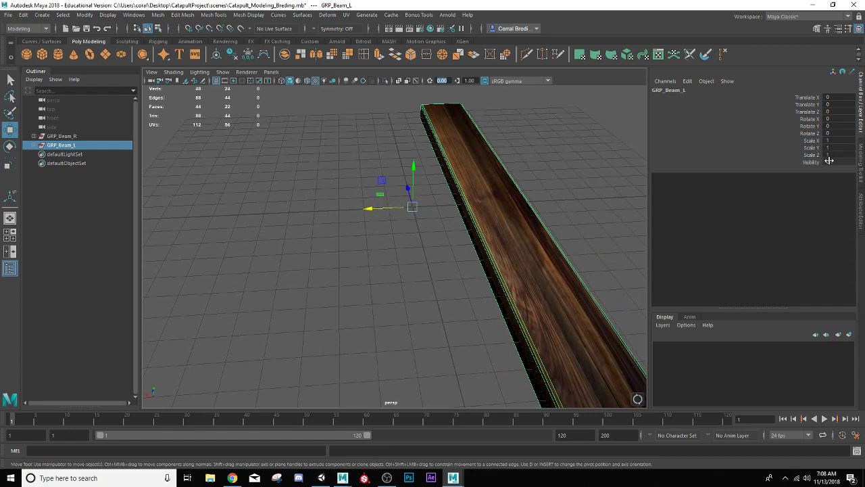
# Step: Set GRP_Beam_L's Scale X to -1 in the Channel Box
pyautogui.click(832, 140)
pyautogui.click(832, 140)
pyautogui.press('Return')
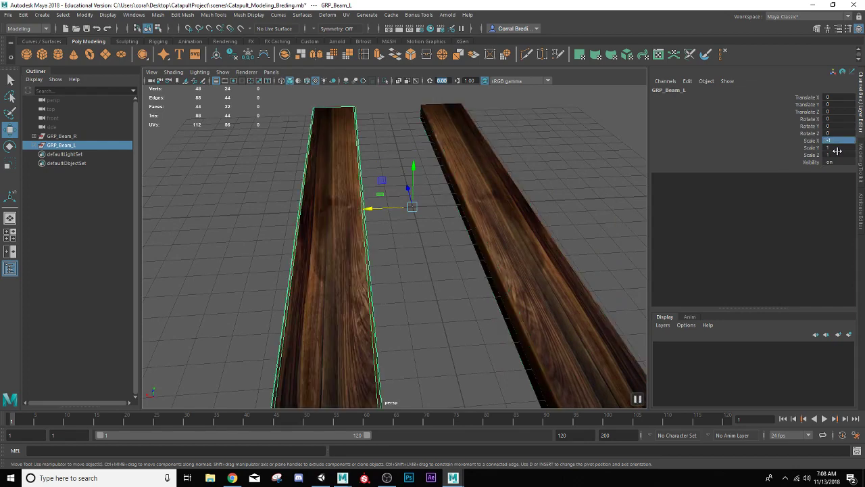
pyautogui.keyDown('alt'); pyautogui.moveTo(545, 275); pyautogui.dragTo(477, 233); pyautogui.keyUp('alt')
pyautogui.scroll(-2, 482, 273)
pyautogui.click(540, 197)
pyautogui.scroll(5, 479, 290)
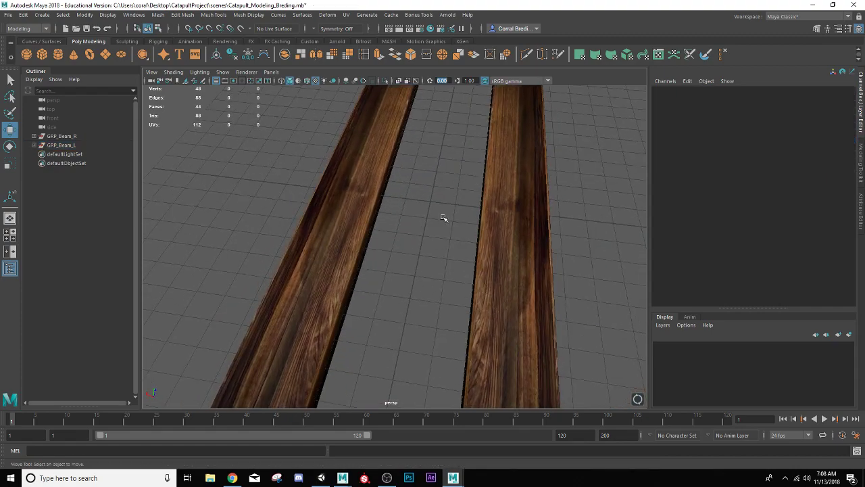
# Step: Orbit from a low side angle to inspect both beams and select the original beam
pyautogui.keyDown('alt'); pyautogui.moveTo(444, 259); pyautogui.dragTo(442, 241); pyautogui.keyUp('alt')
pyautogui.scroll(-2, 444, 257)
pyautogui.scroll(-2, 444, 257)
pyautogui.scroll(2, 444, 256)
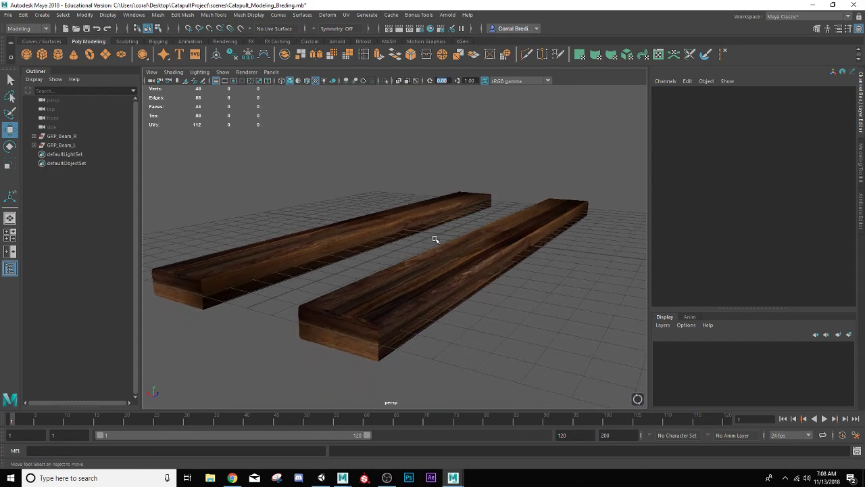
pyautogui.keyDown('alt'); pyautogui.moveTo(425, 239); pyautogui.dragTo(405, 251); pyautogui.keyUp('alt')
pyautogui.click(466, 283)
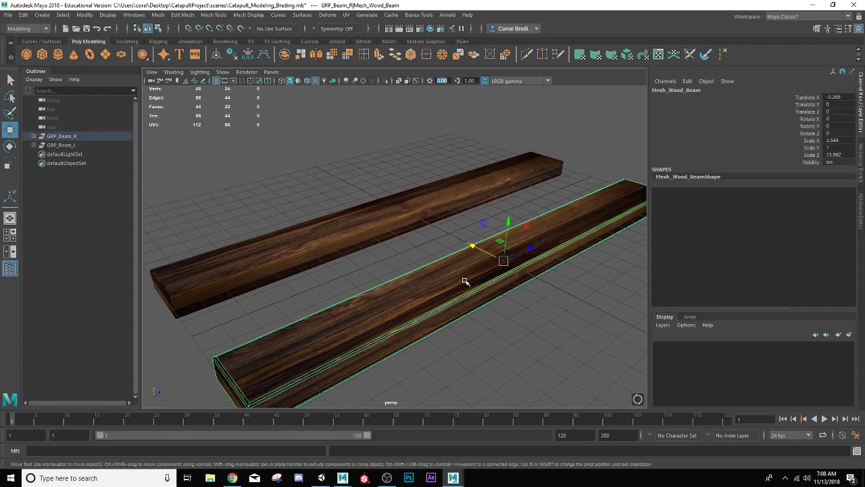
pyautogui.keyDown('alt'); pyautogui.moveTo(417, 305); pyautogui.dragTo(440, 296); pyautogui.keyUp('alt')
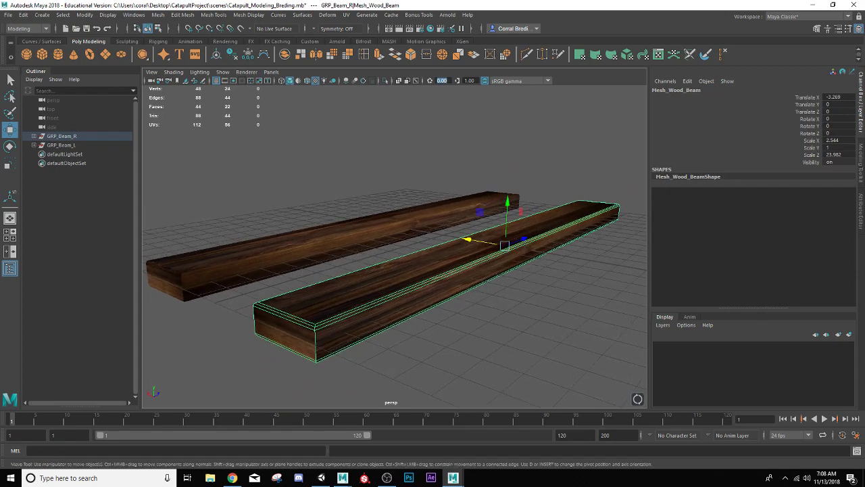